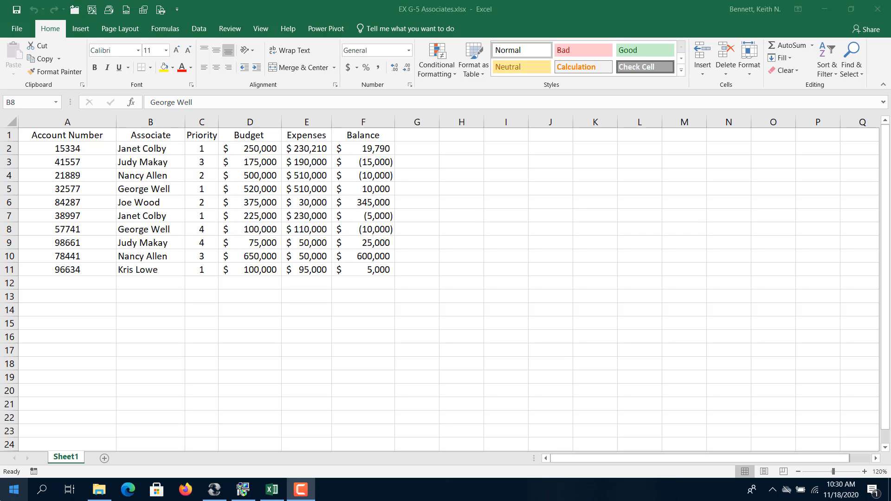
mouse_move(243, 489)
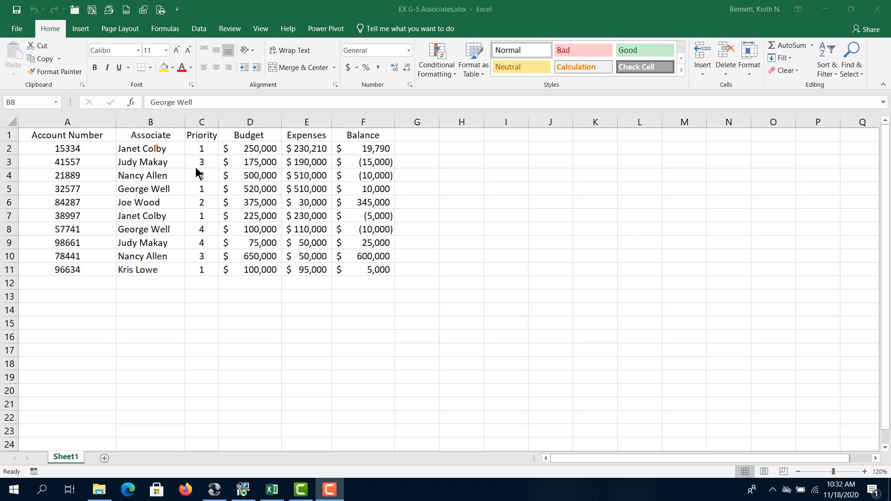
click(168, 168)
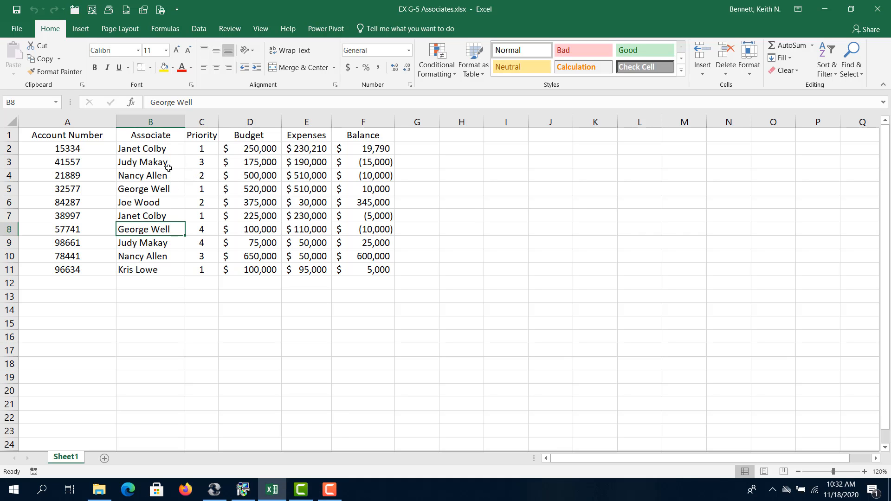
click(209, 174)
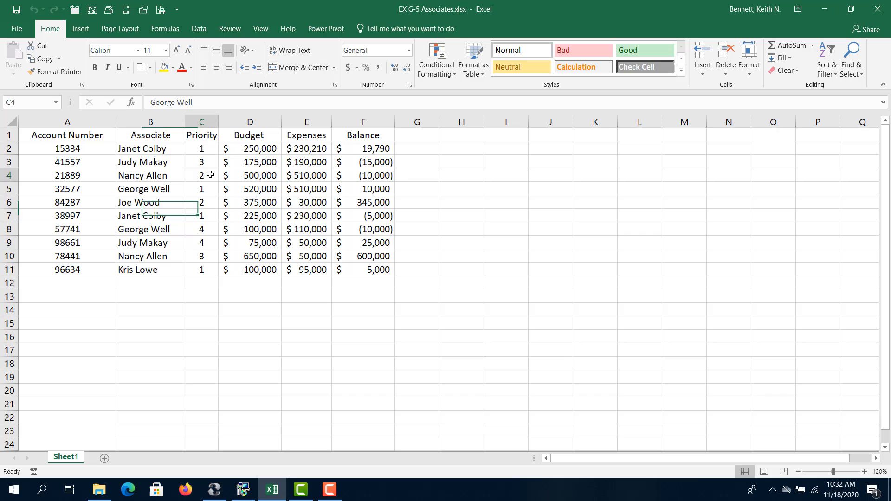
click(279, 165)
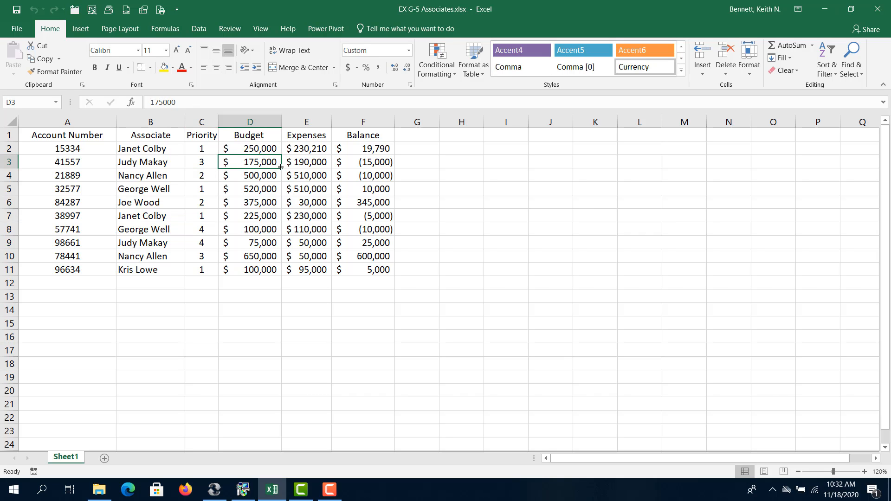
click(147, 204)
click(177, 158)
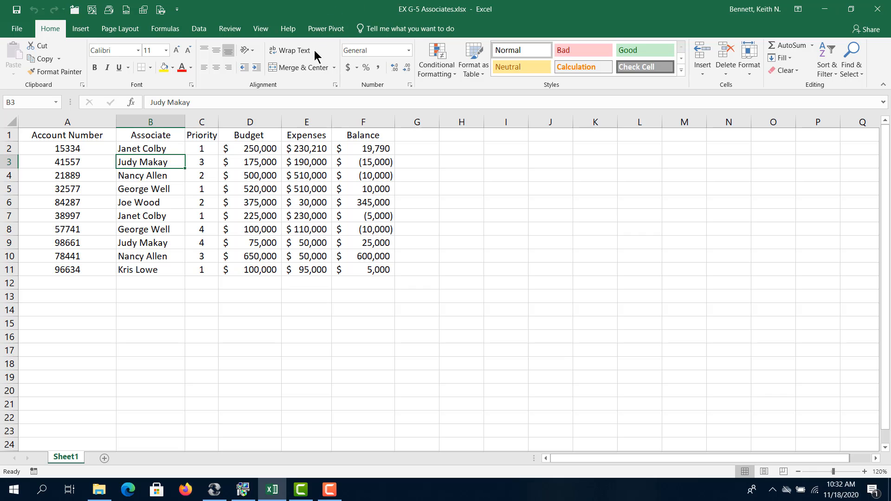
click(288, 177)
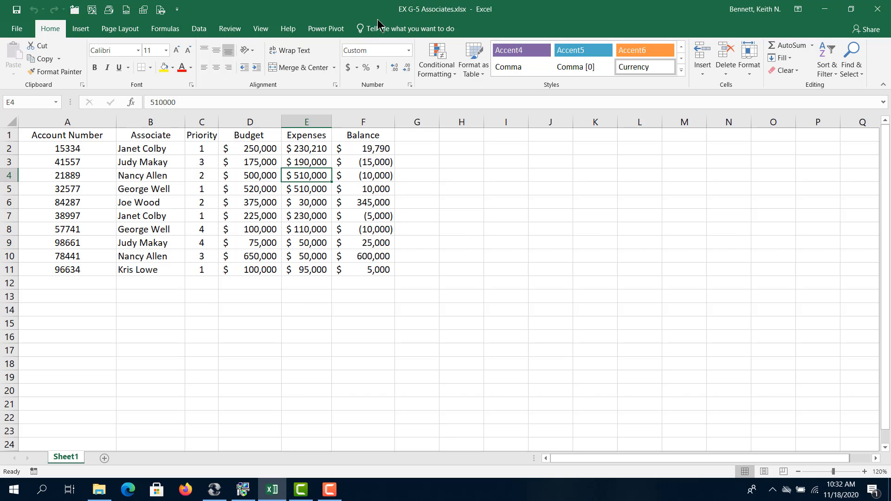
Format the data range A1:F11 as a table with headers, using a green banded style from the Medium group.
click(189, 194)
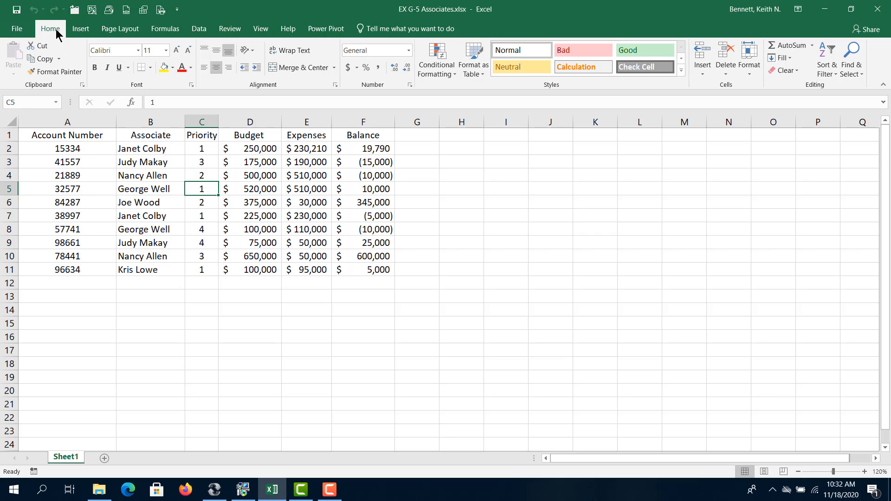
click(480, 71)
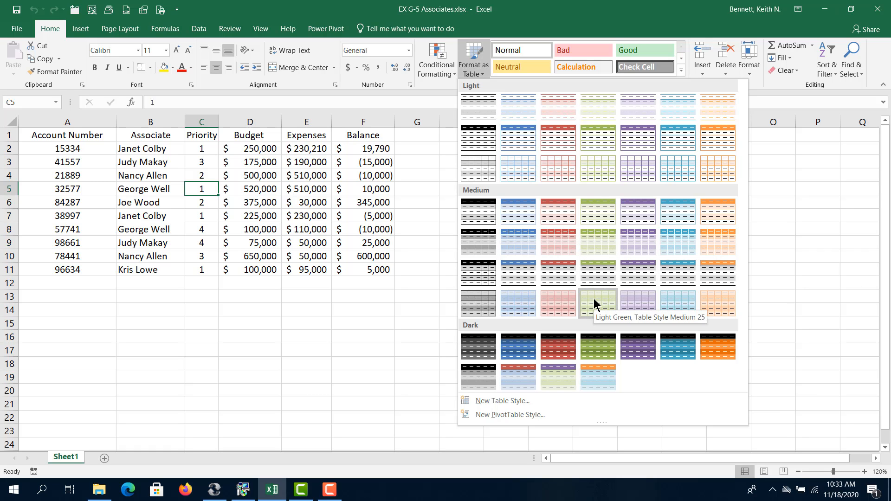
click(604, 243)
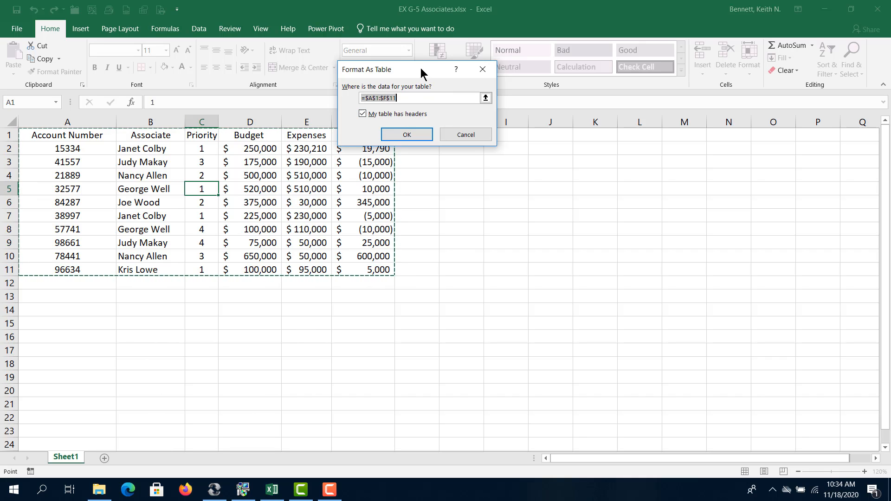
drag(420, 69, 506, 100)
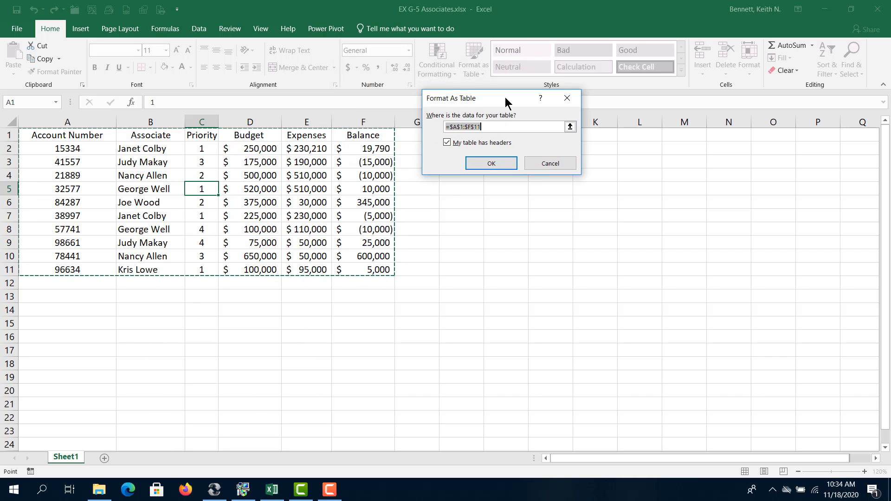
click(448, 142)
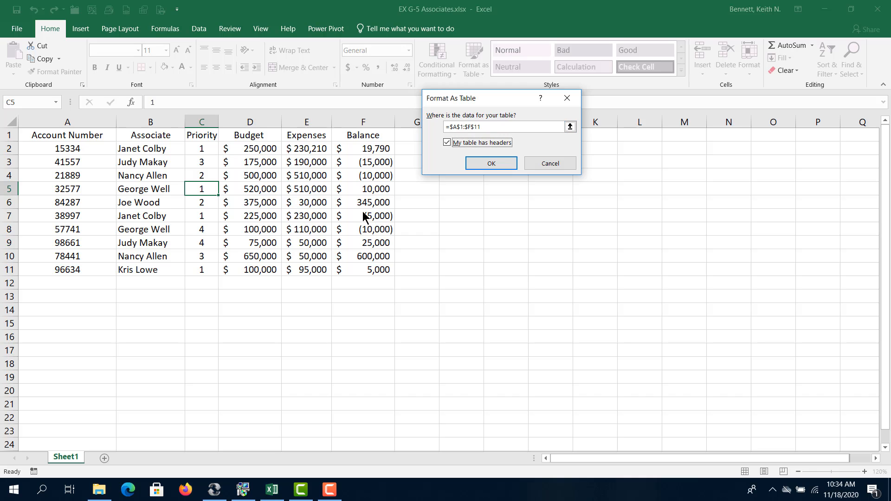
click(482, 164)
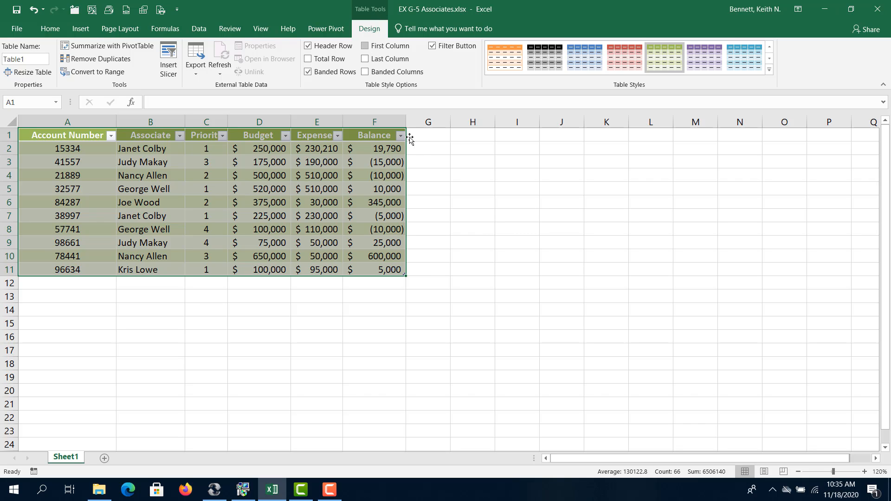
click(430, 154)
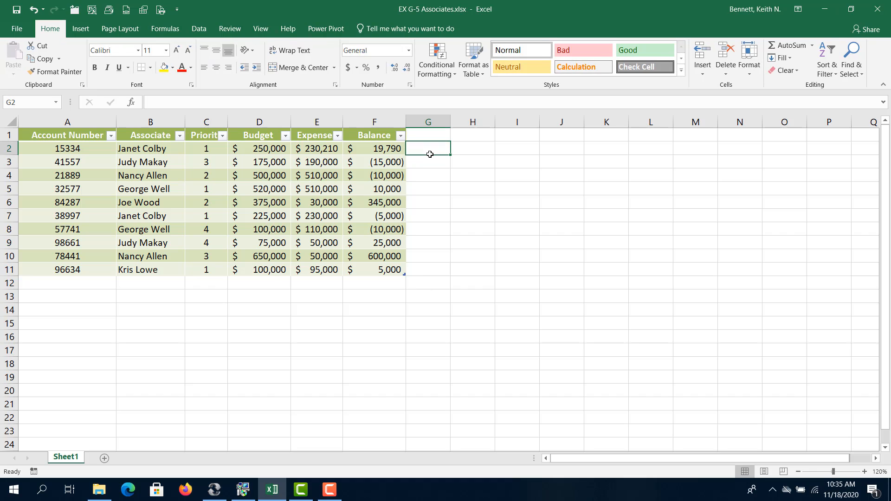
click(467, 151)
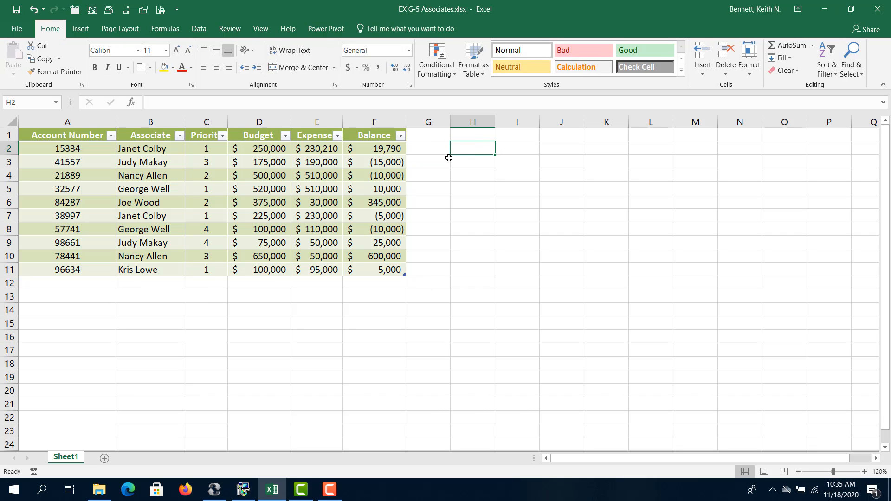
Rename the table as AsocExpAct.
click(284, 176)
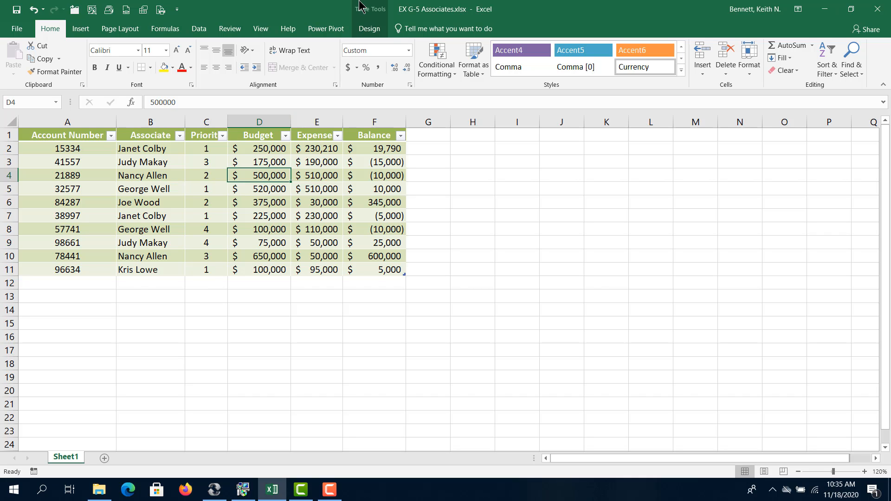
click(371, 27)
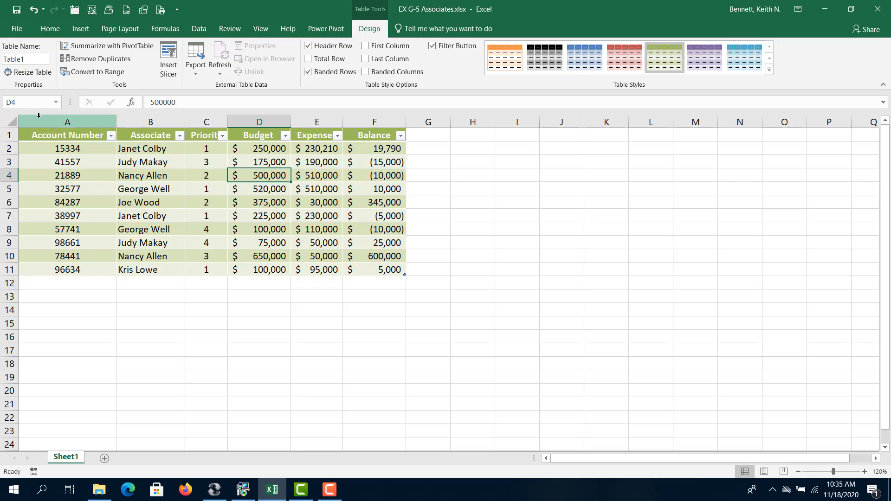
click(32, 60)
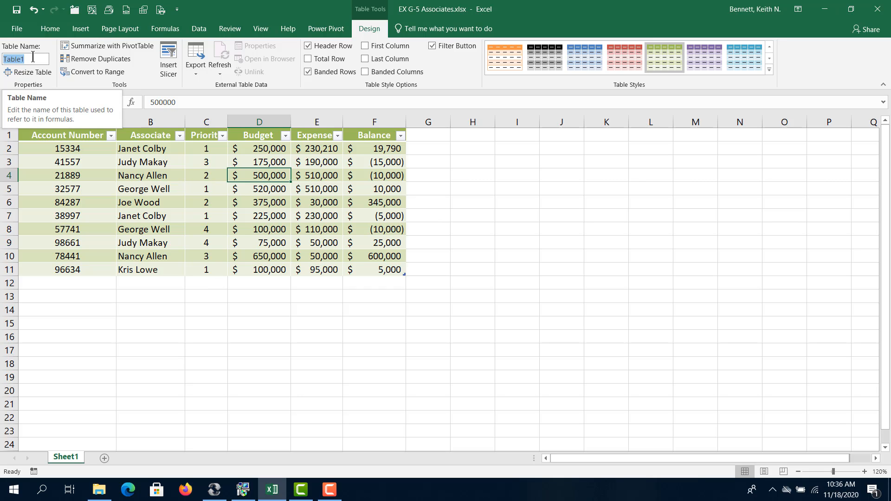
text(Aso)
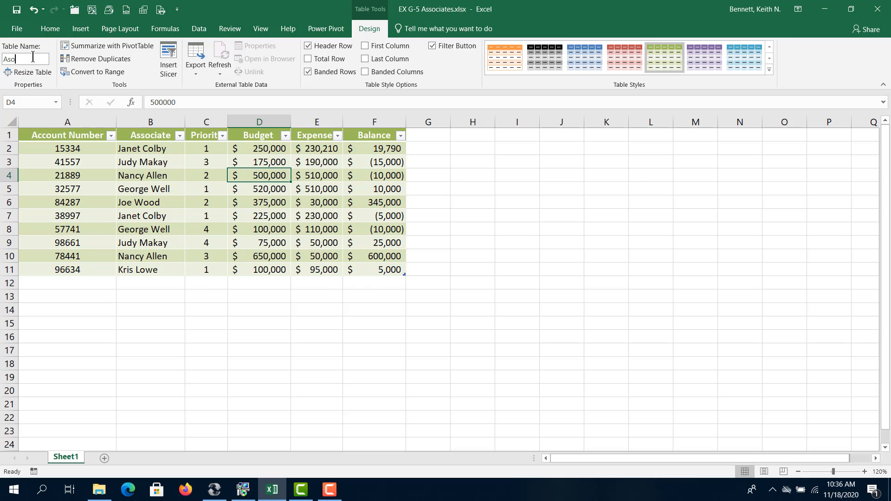
text(cExpAct)
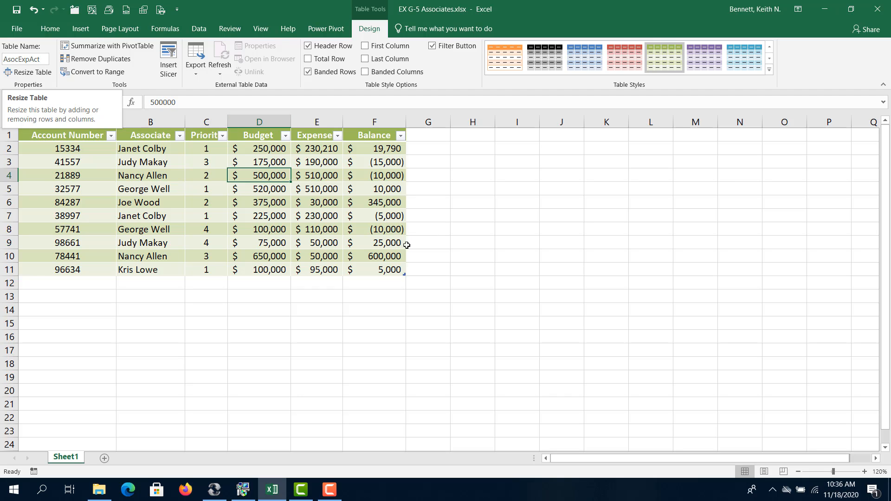
Add two blank rows to the end of the table, below row 11.
click(400, 270)
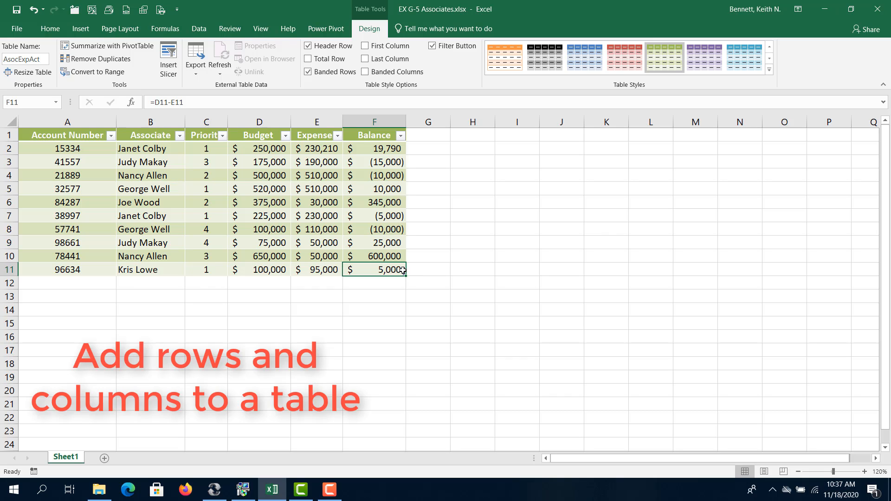
key(Tab)
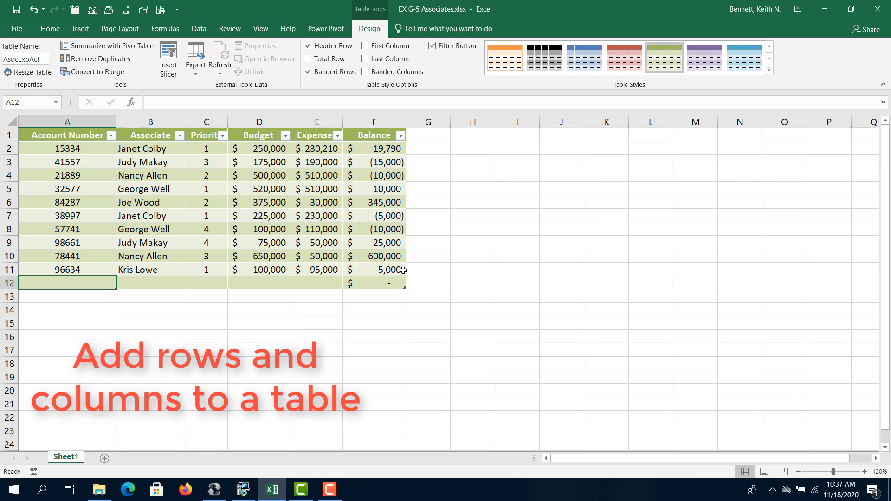
key(Right)
key(Right)
key(Right)
key(Right)
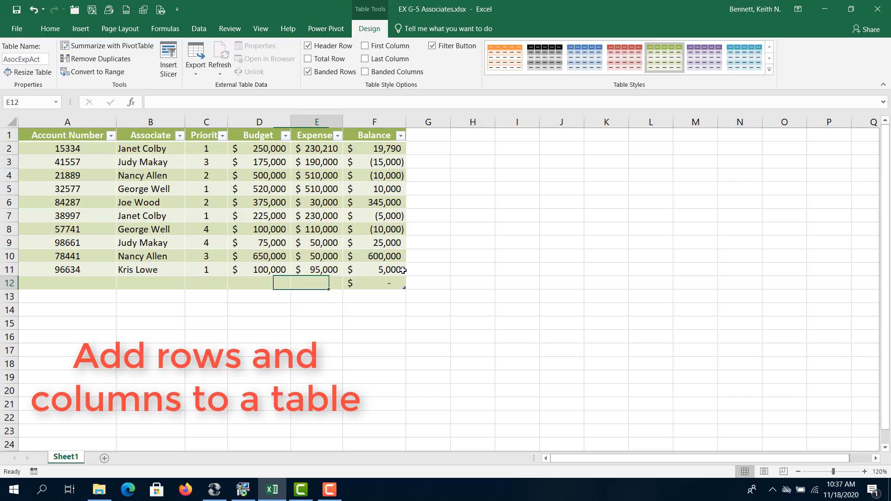
key(Right)
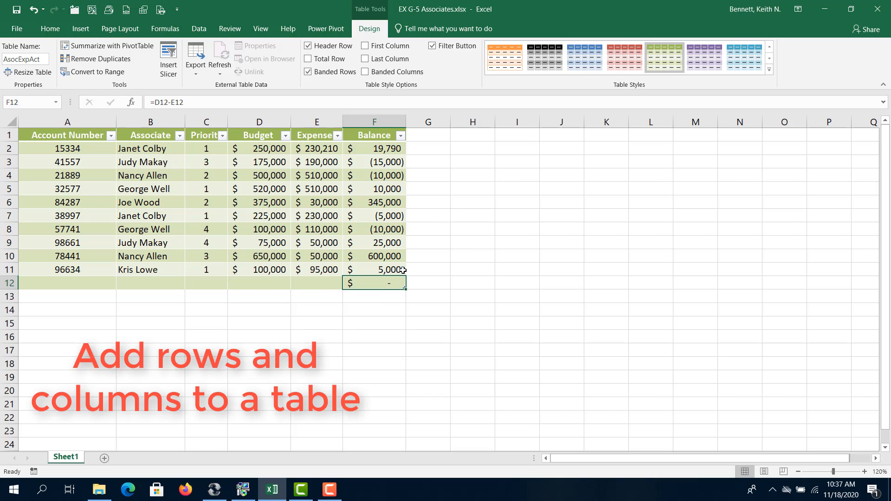
key(Tab)
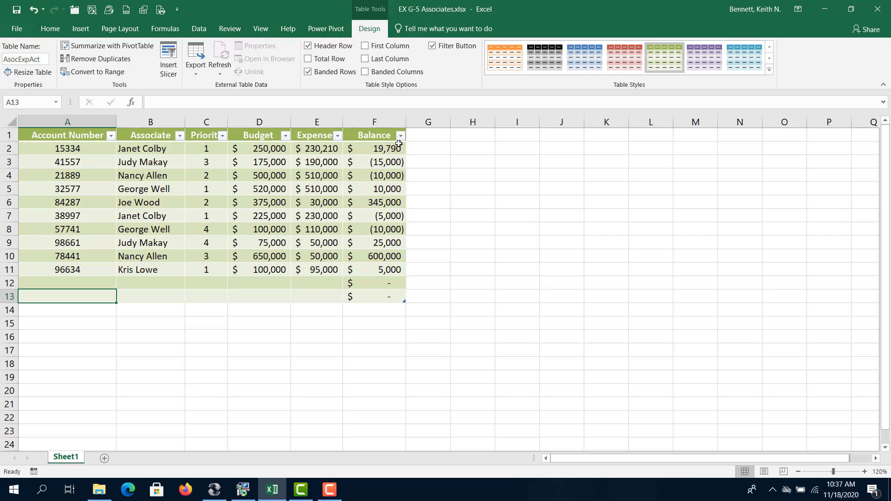
Insert a new table column before the Balance column and select its header cell.
click(363, 137)
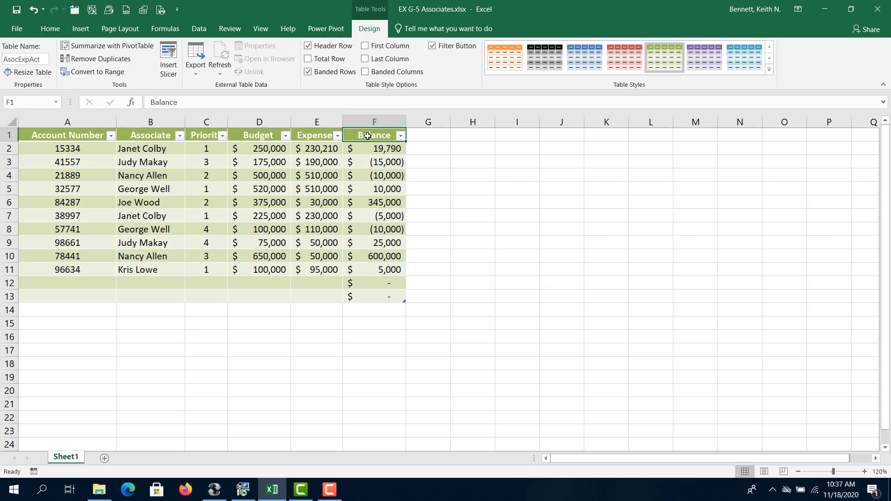
click(364, 124)
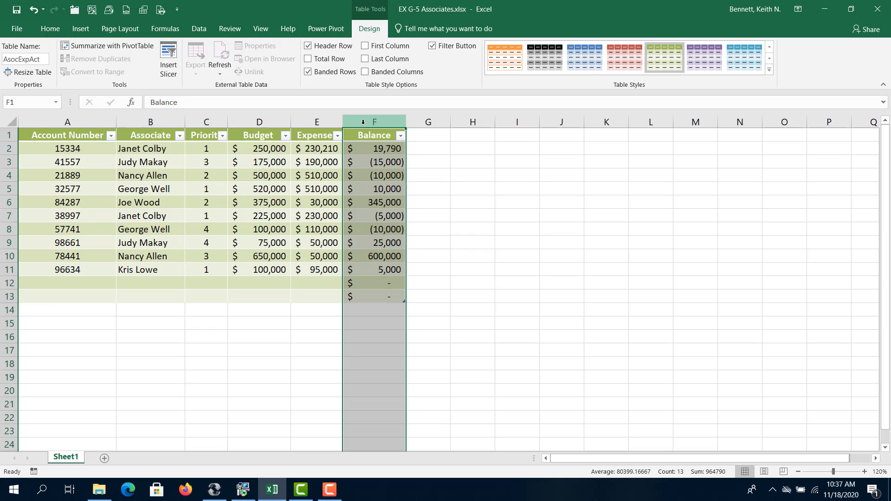
right_click(363, 121)
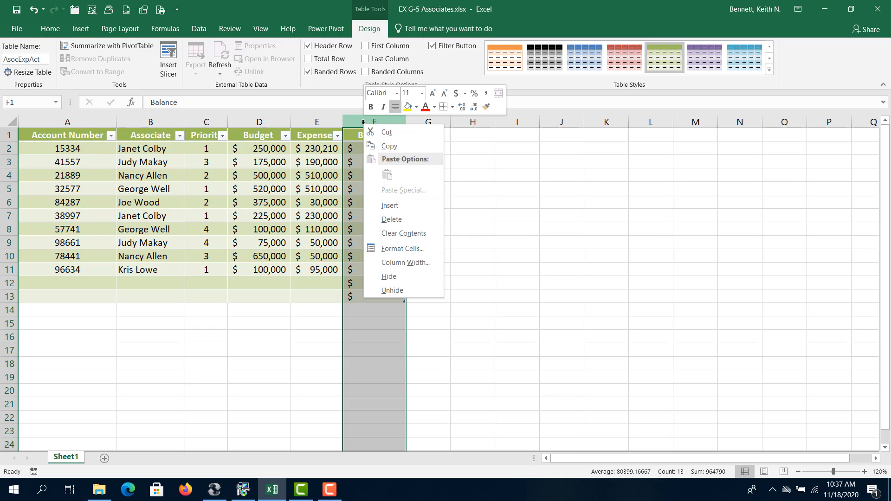
click(398, 206)
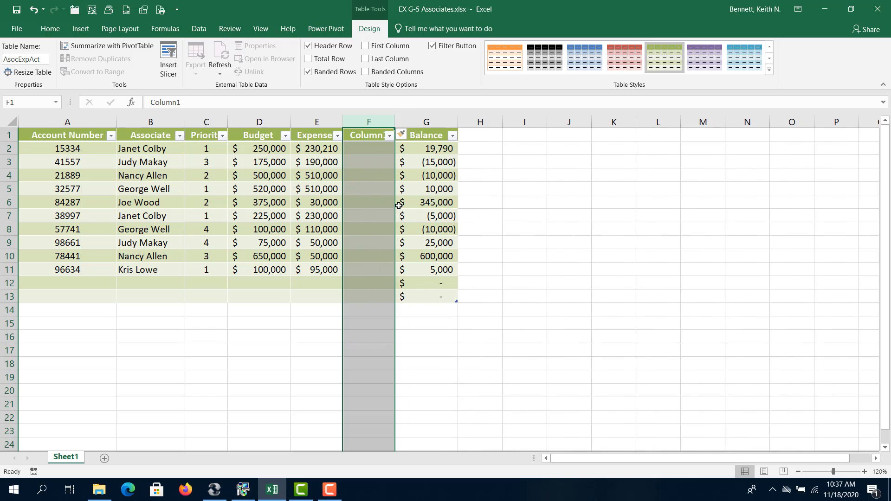
click(371, 150)
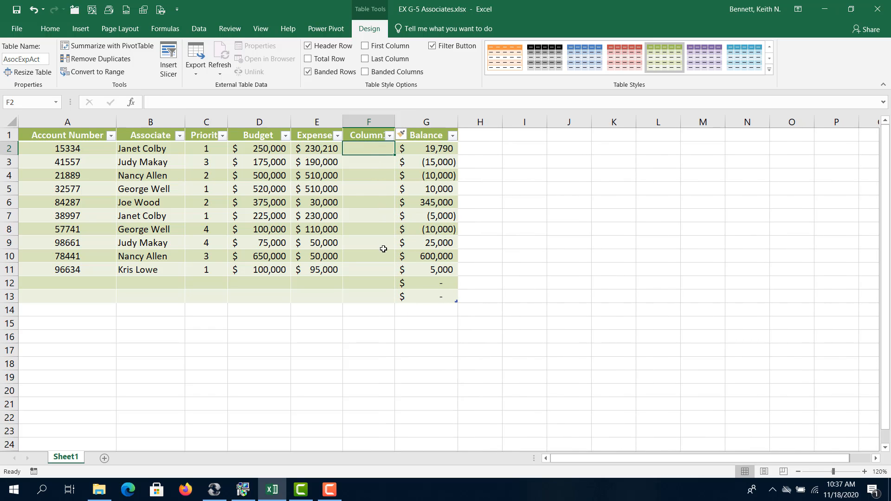
click(367, 135)
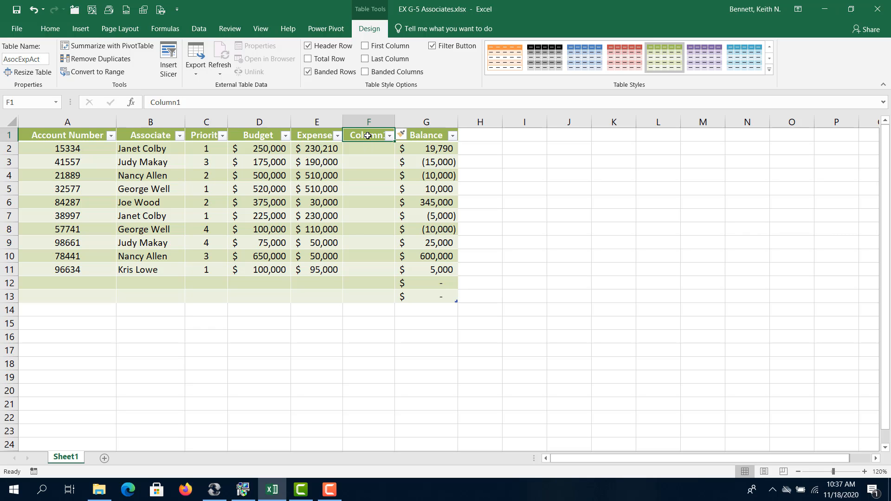
Undo the inserted column and the two rows added at the end of the table.
click(33, 11)
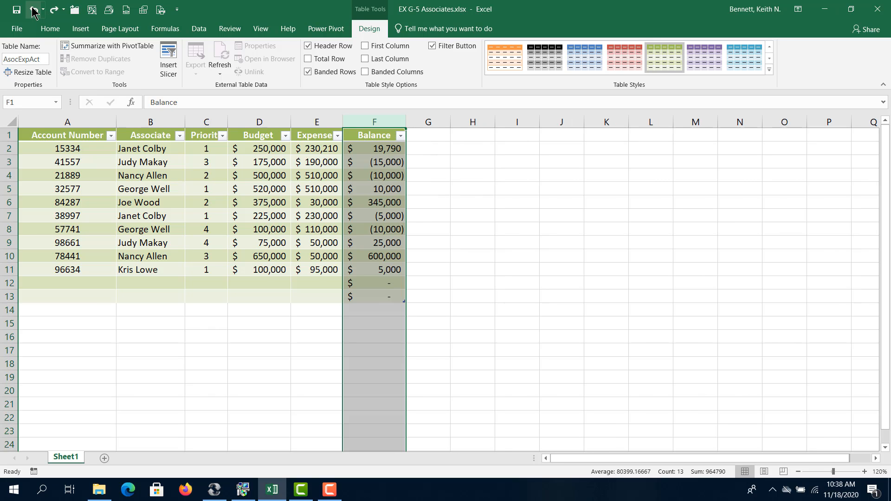
click(33, 11)
click(33, 11)
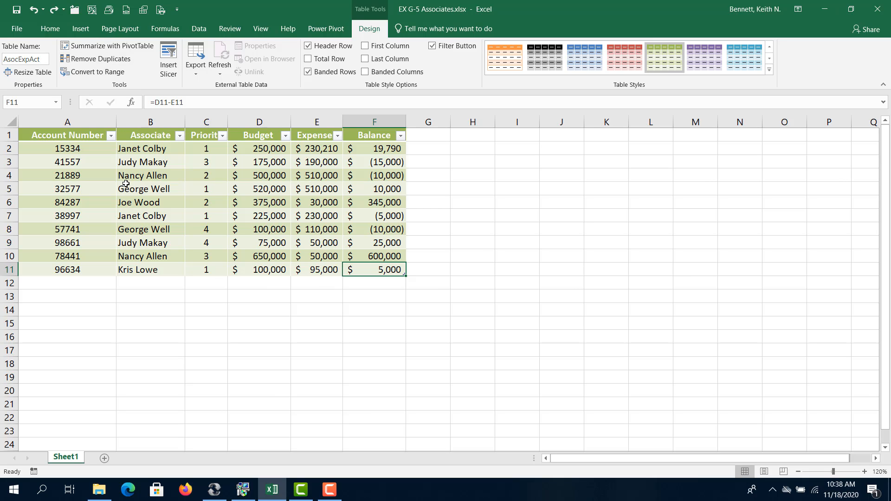
click(163, 196)
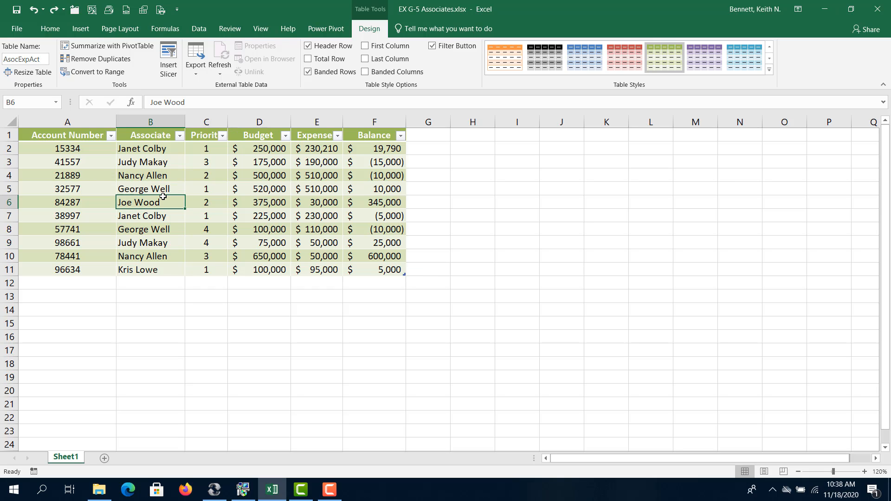
click(160, 149)
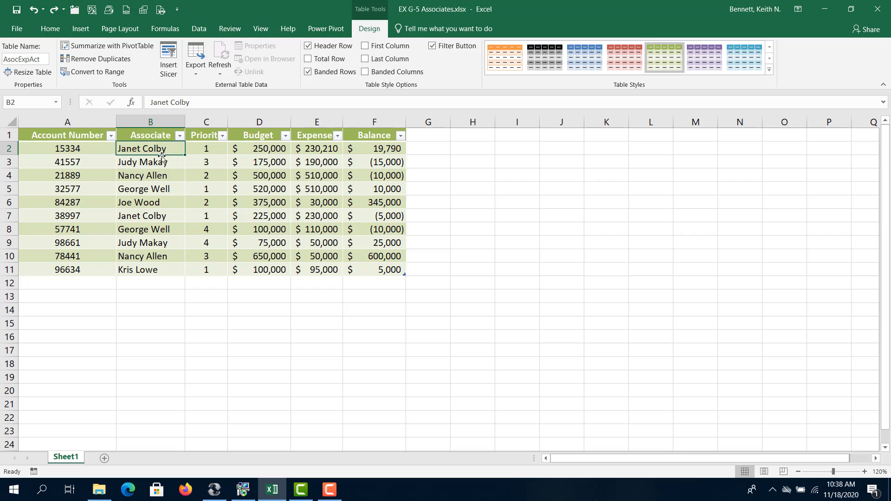
drag(147, 227, 146, 218)
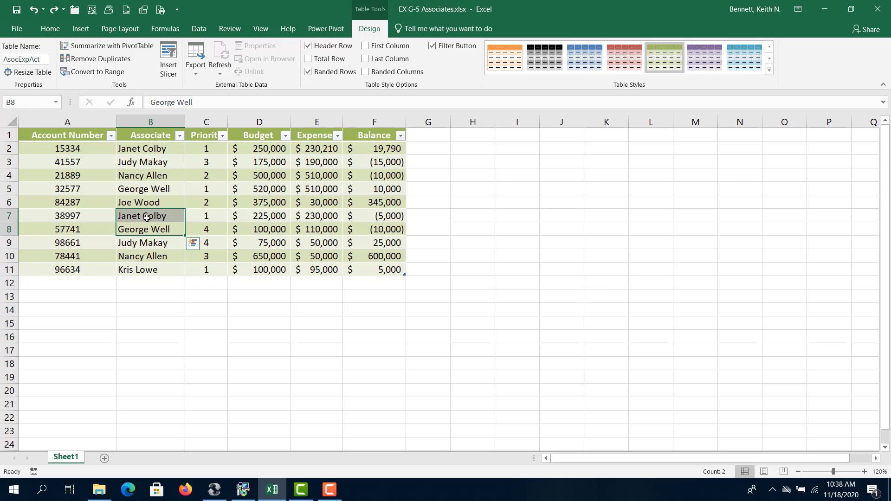
Examine the Account Number and Associate columns for entries that occur more than once.
click(147, 219)
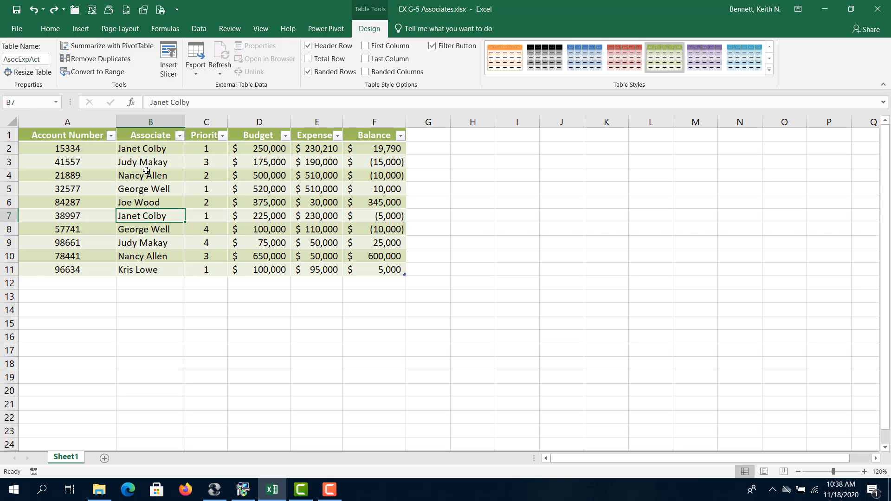
click(67, 148)
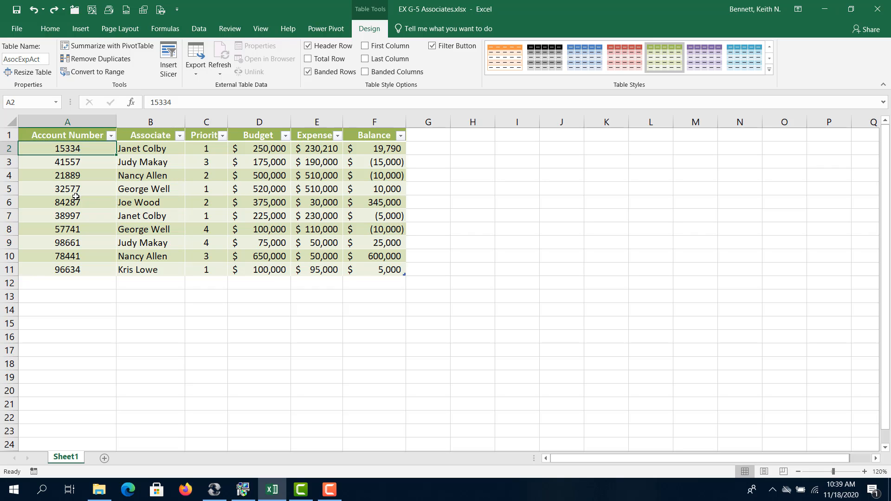
click(76, 222)
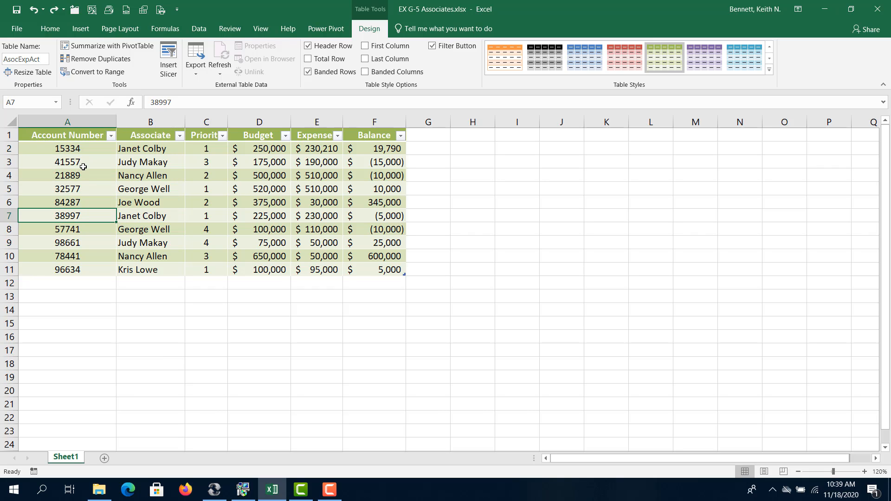
click(87, 147)
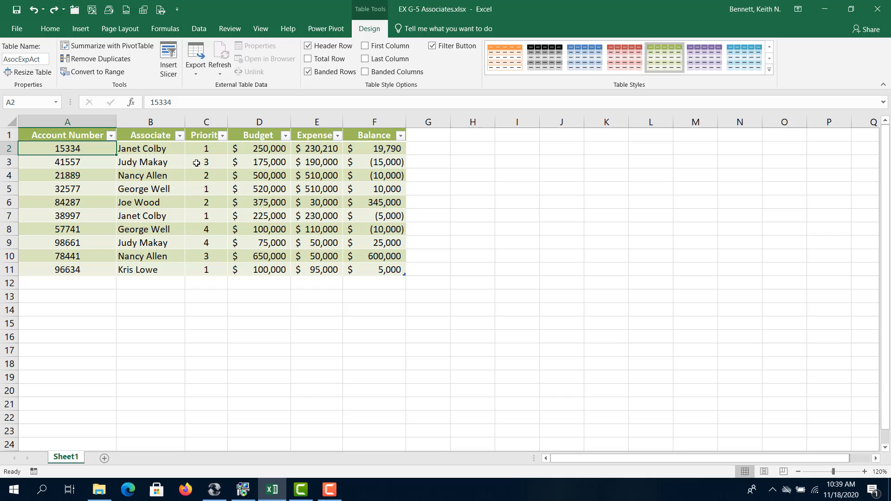
click(161, 150)
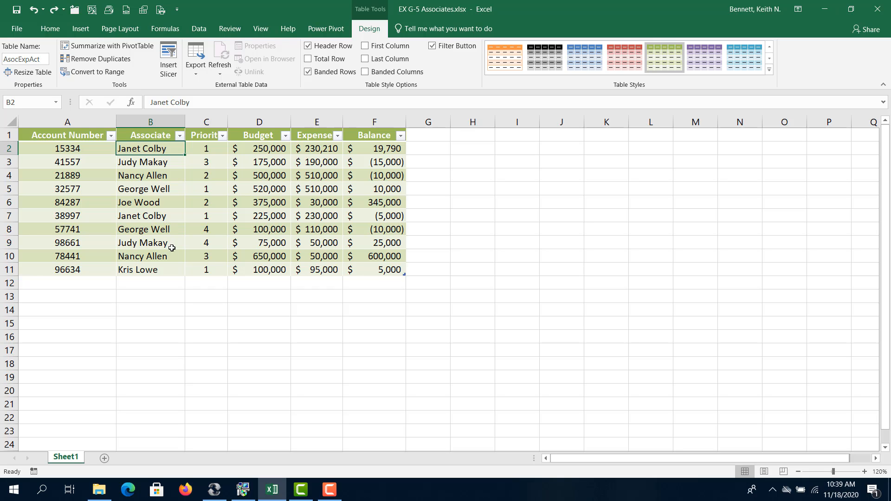
click(145, 172)
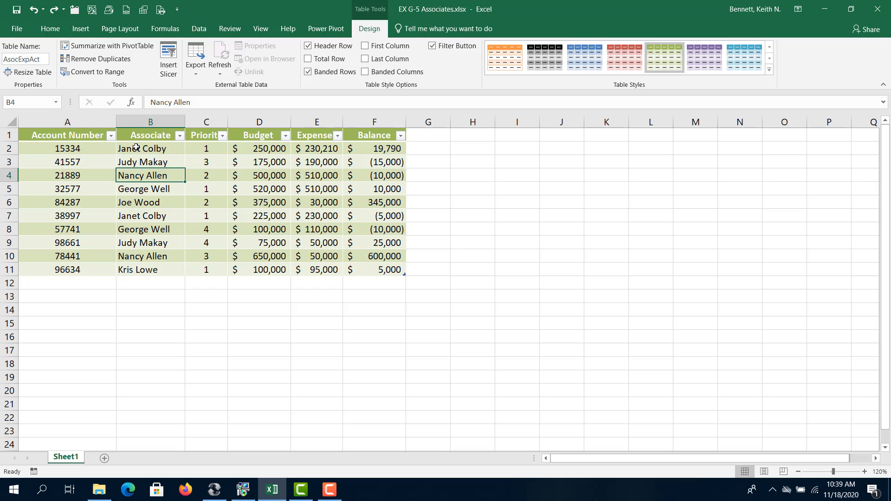
click(89, 147)
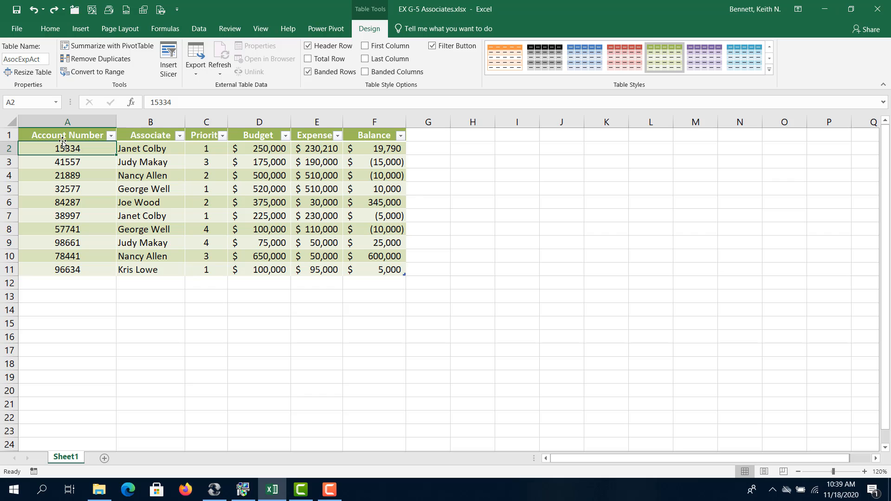
click(72, 192)
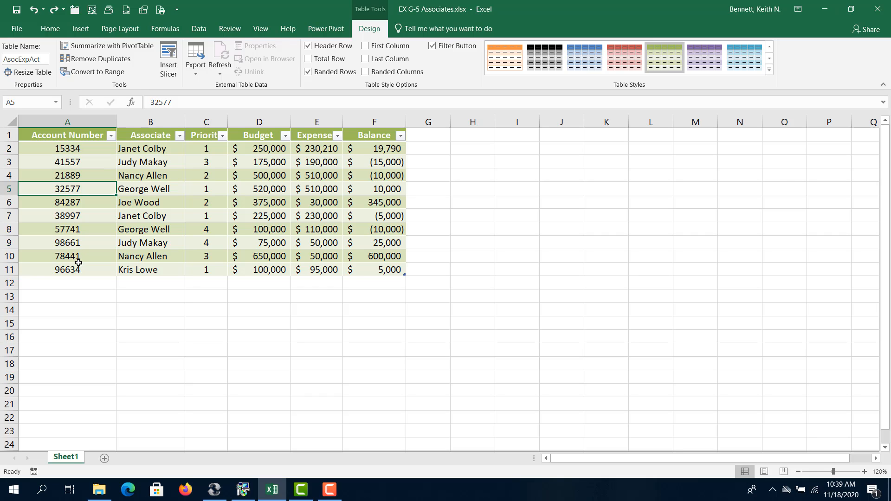
click(69, 244)
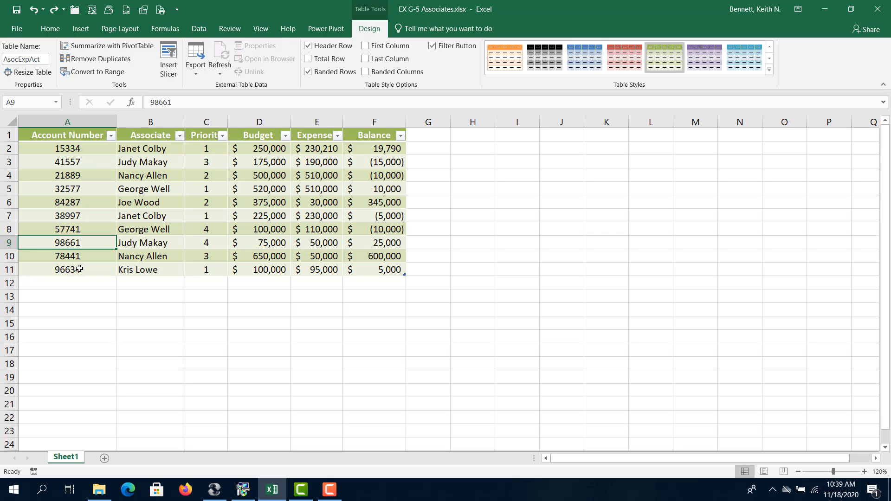
click(80, 149)
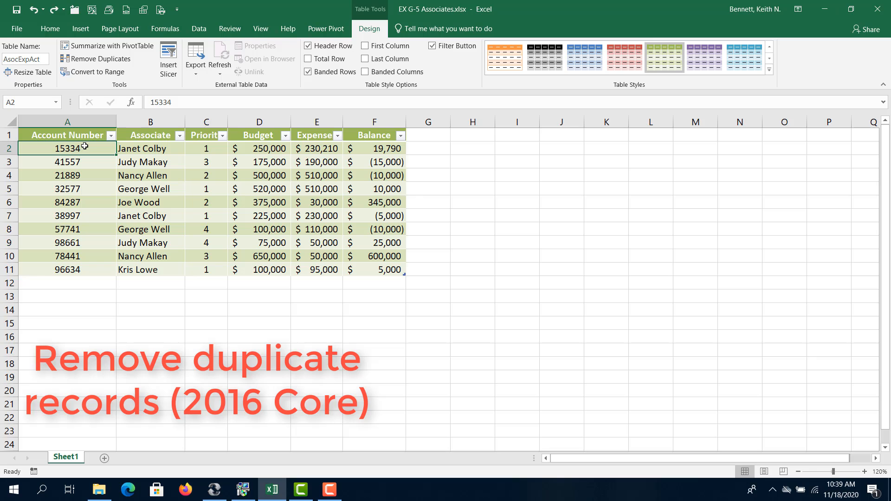
Remove duplicate records from the table, comparing only the Associate column.
click(100, 59)
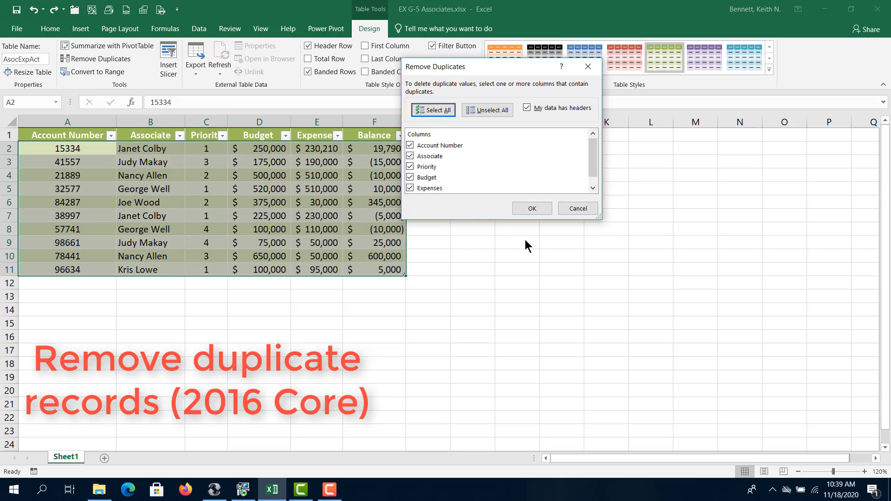
click(410, 147)
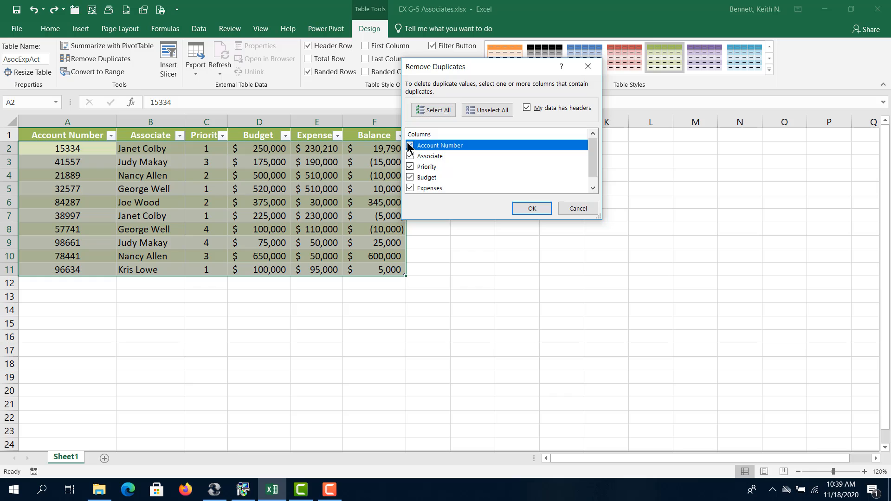
click(414, 166)
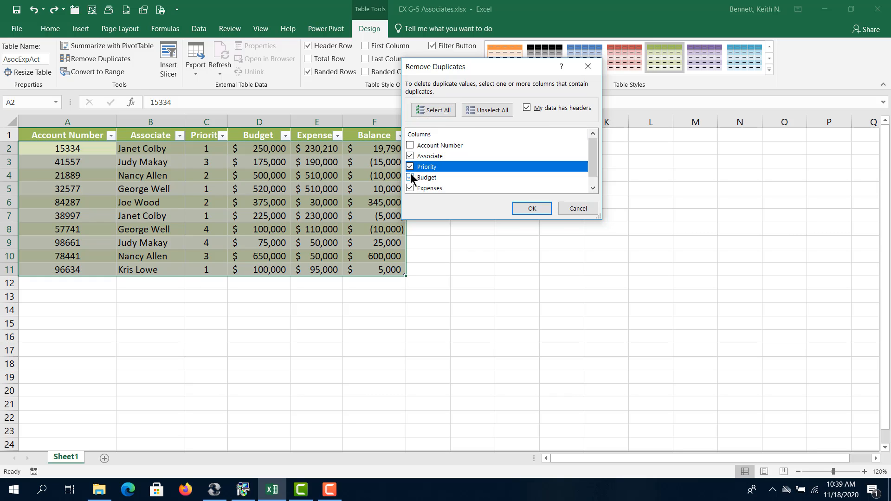
click(410, 167)
click(410, 177)
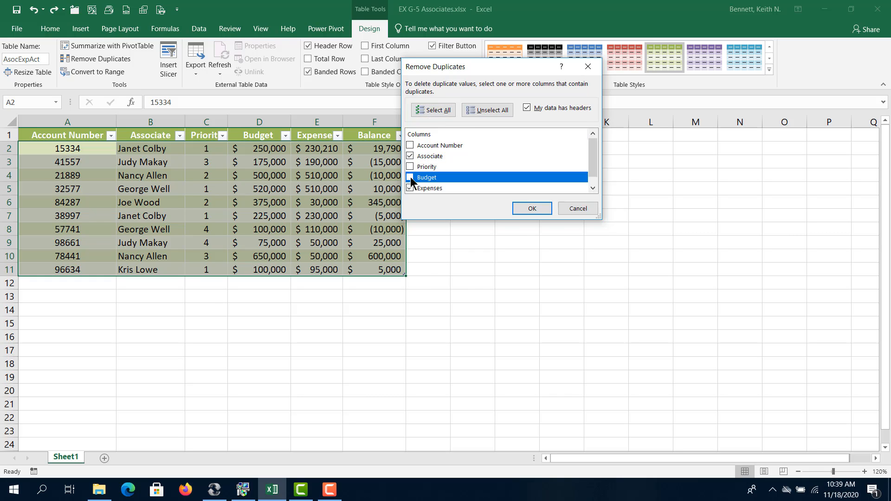
click(411, 188)
click(411, 188)
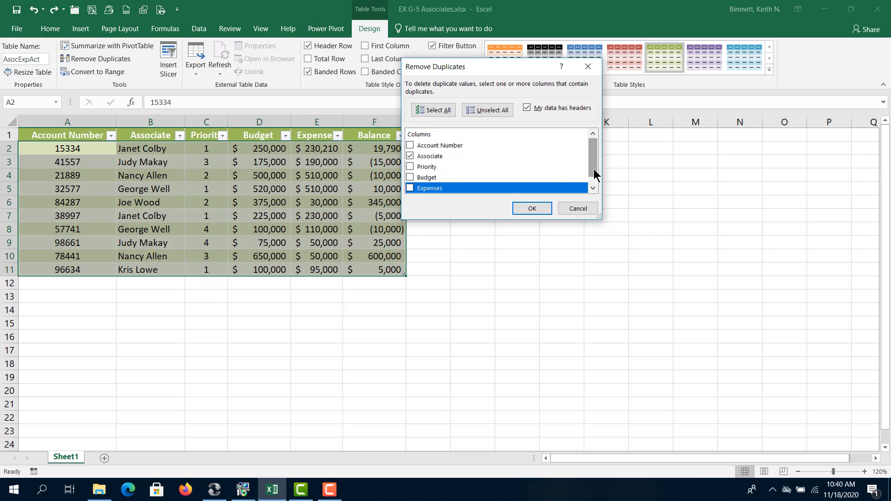
drag(592, 160, 593, 176)
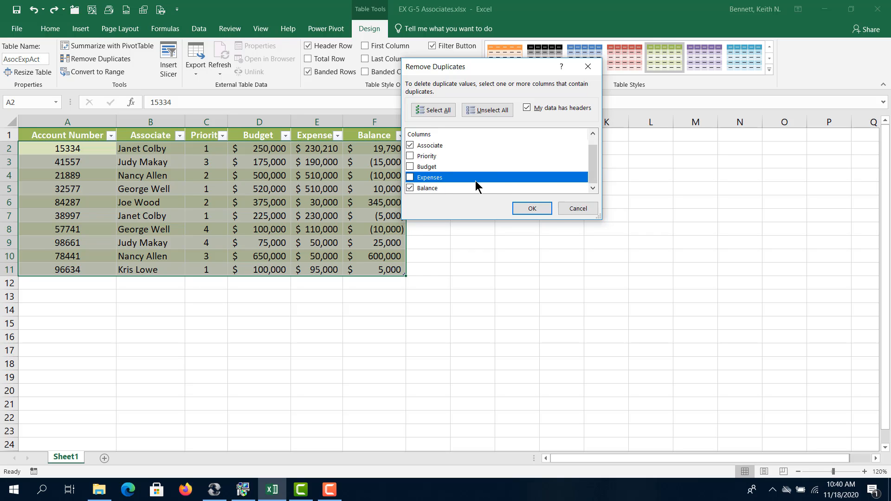
click(409, 188)
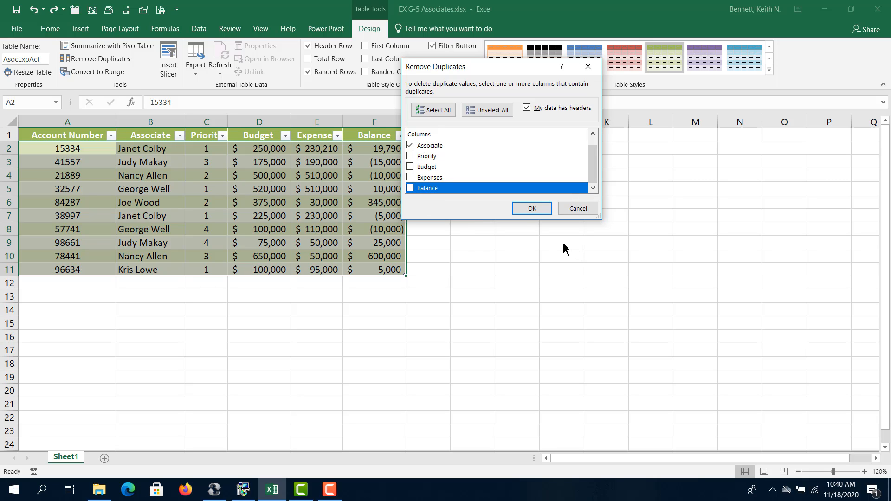
click(530, 208)
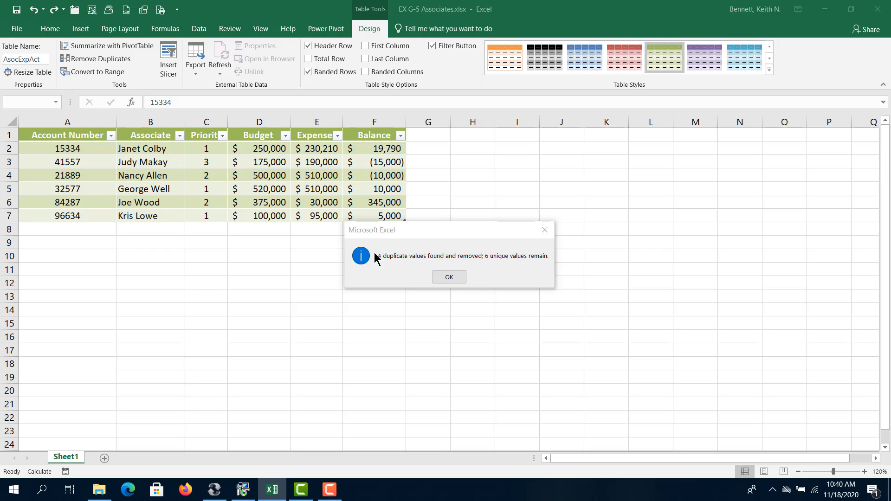
click(453, 281)
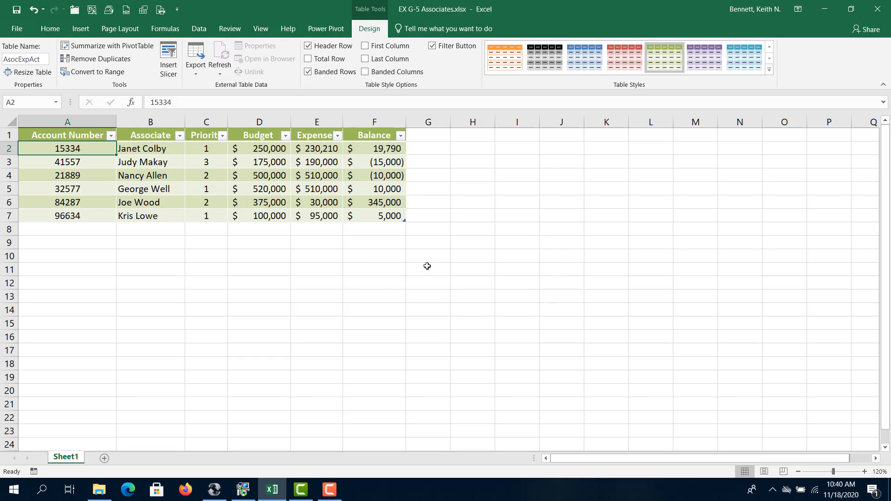
Undo the removal of the duplicate associate records.
click(370, 217)
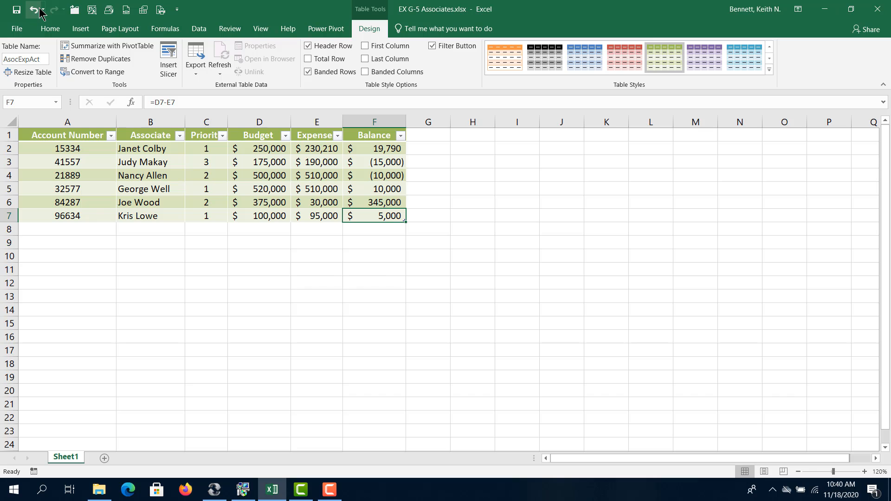
click(33, 12)
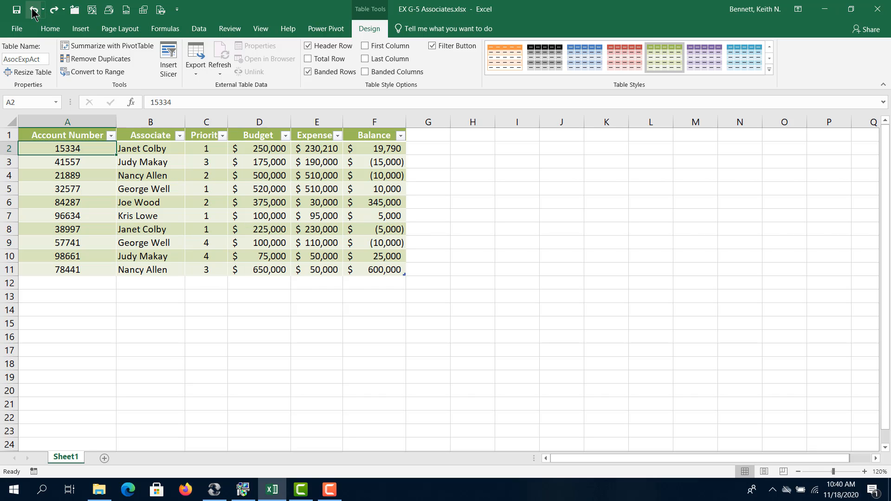
Run Remove Duplicates on the table, comparing only the Account Number and Associate columns.
click(139, 180)
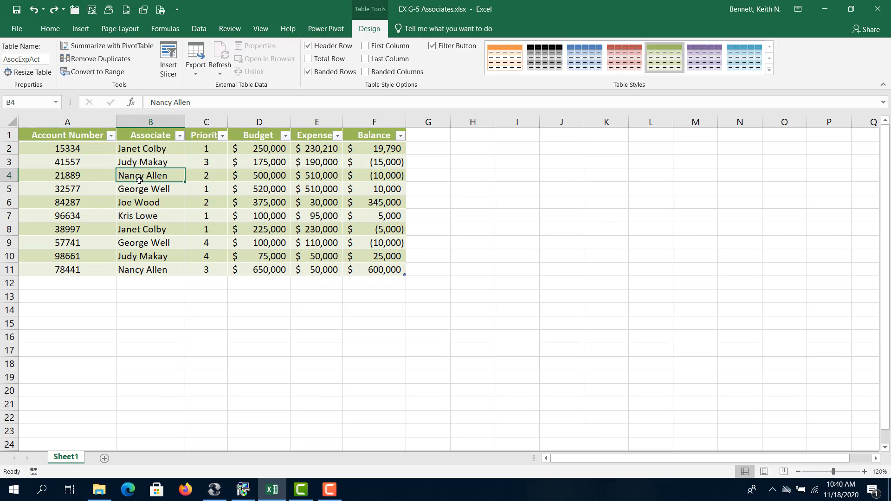
click(110, 58)
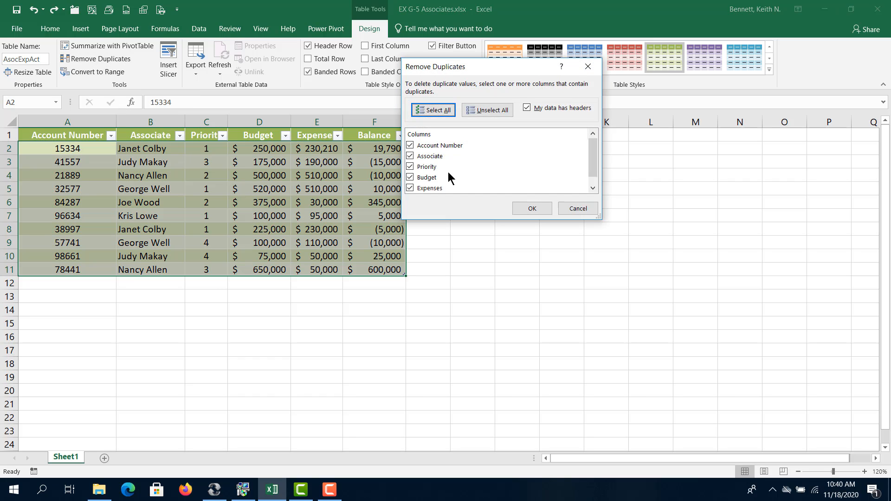
click(411, 167)
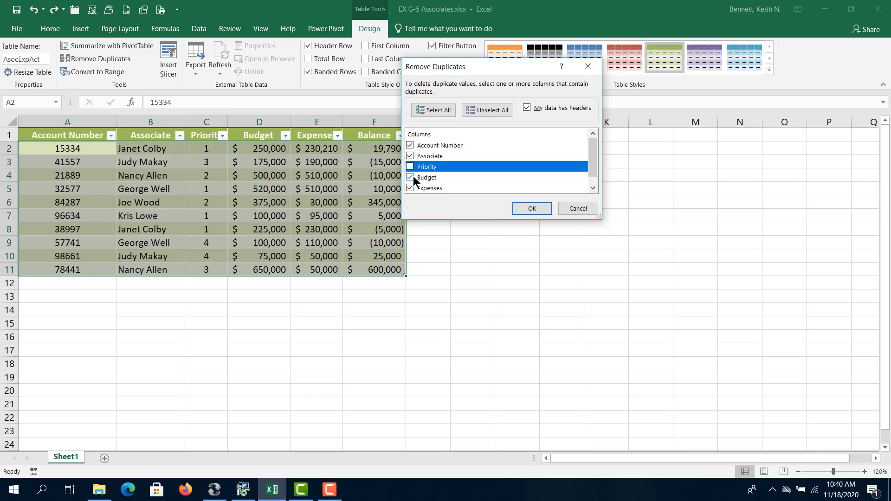
click(410, 177)
click(411, 188)
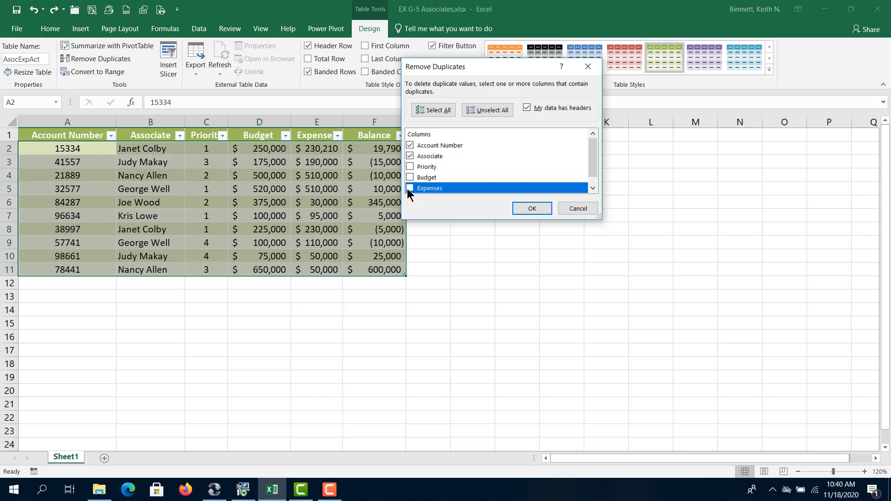
drag(589, 159, 590, 174)
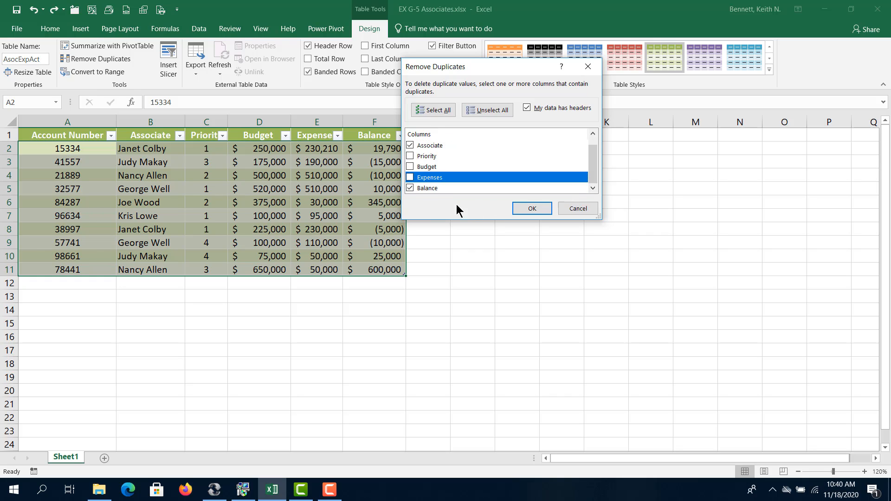
click(409, 188)
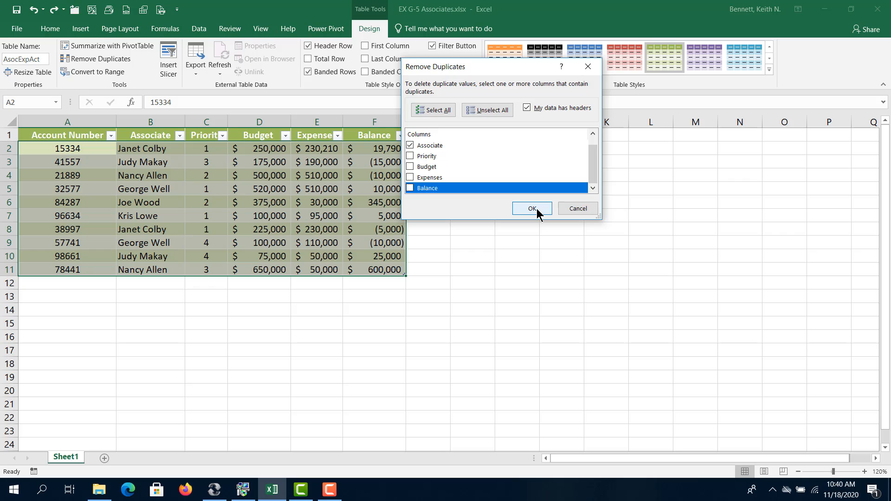
scroll(595, 161, up, 1)
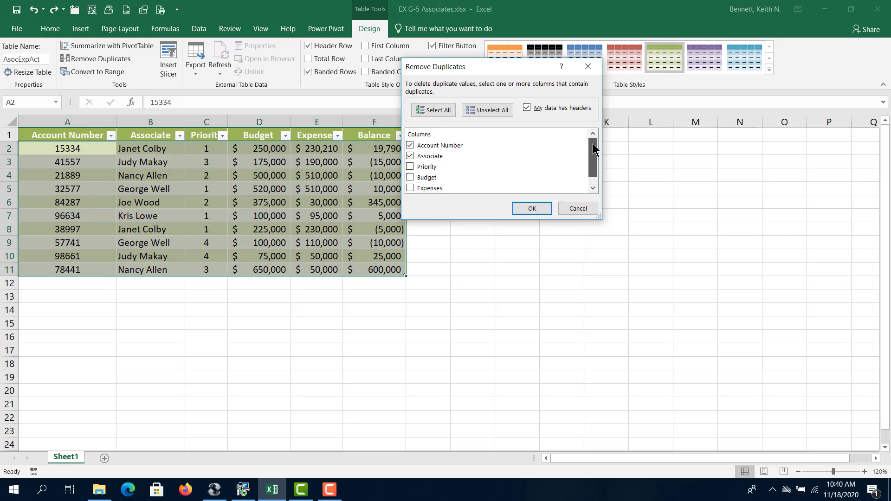
click(531, 209)
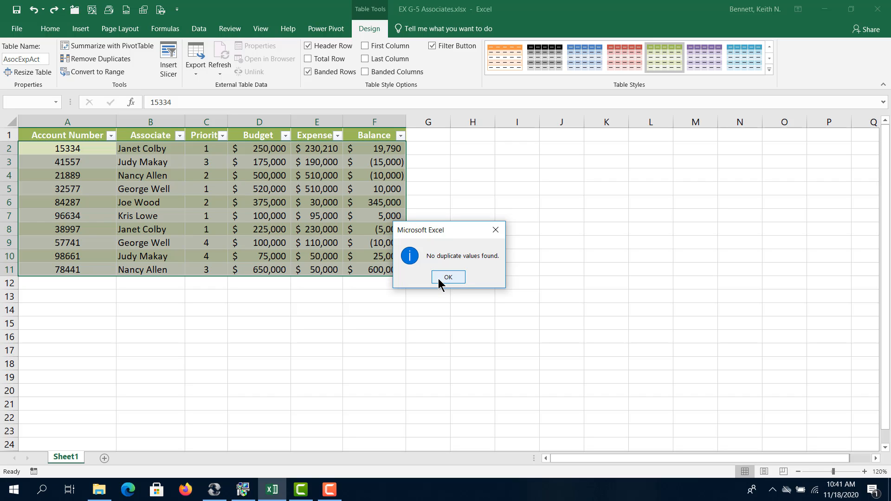
click(448, 277)
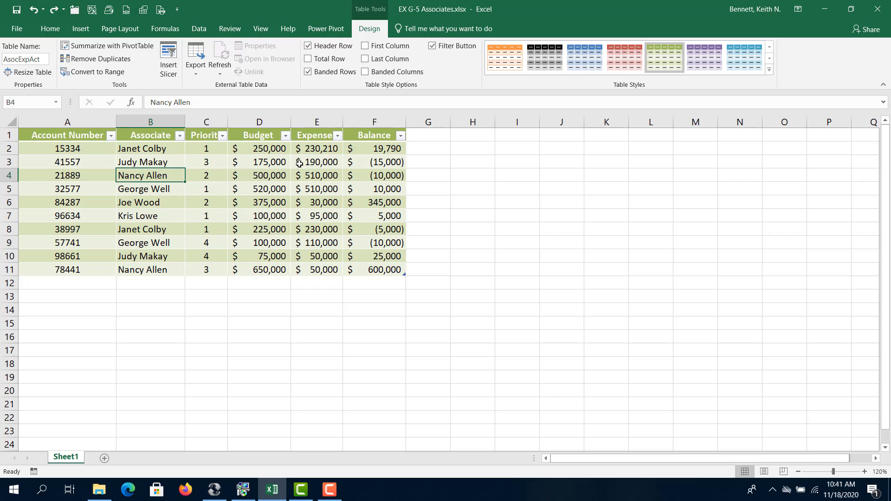
View the sort and filter options of the Priority and Expenses columns without applying any.
click(270, 163)
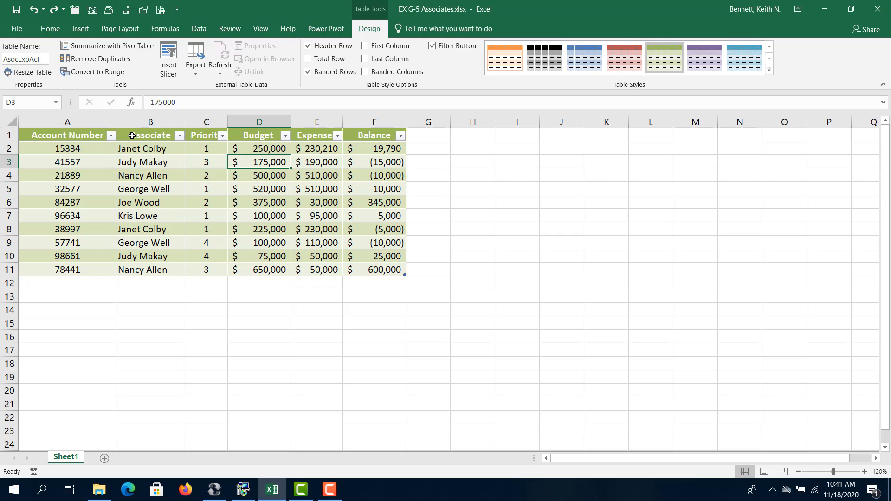
click(222, 136)
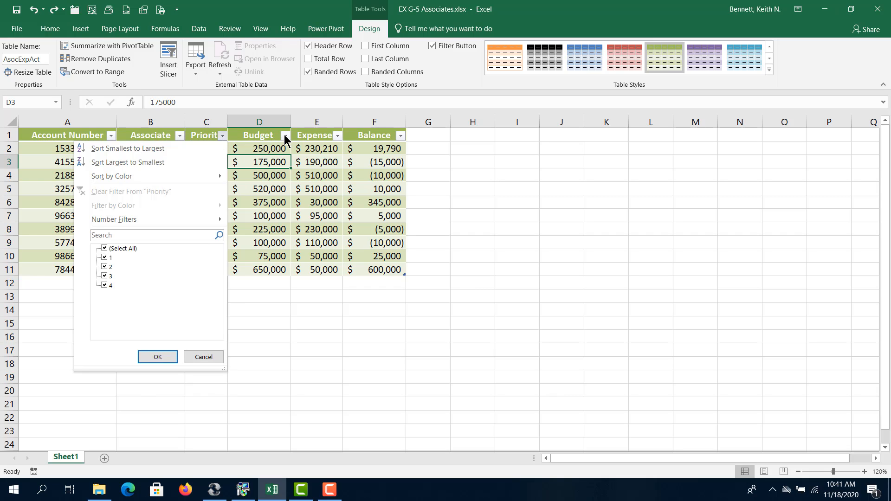
click(338, 136)
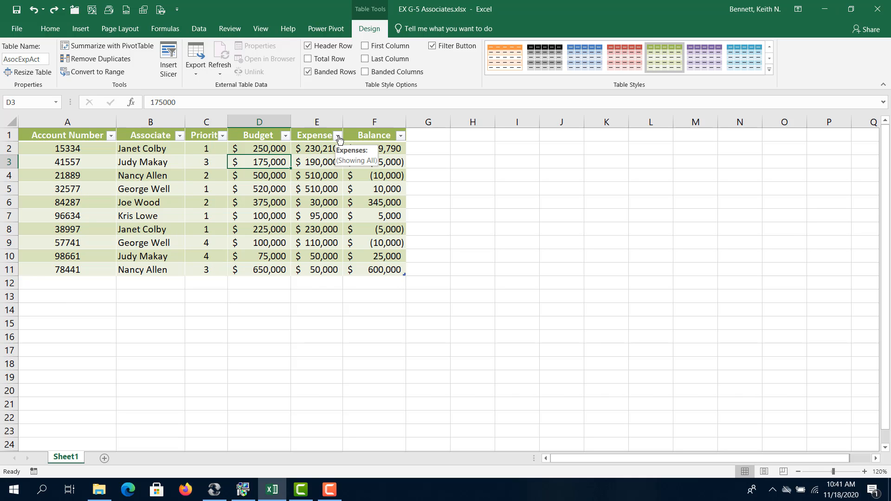
click(338, 137)
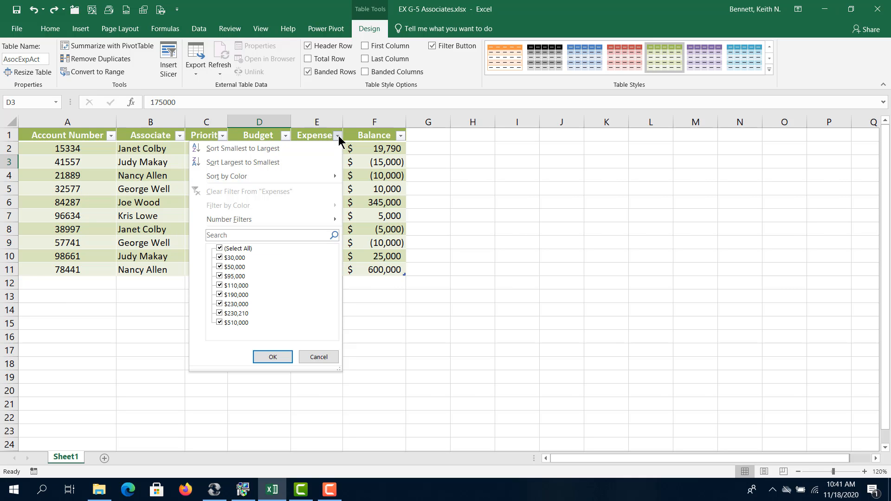
click(363, 156)
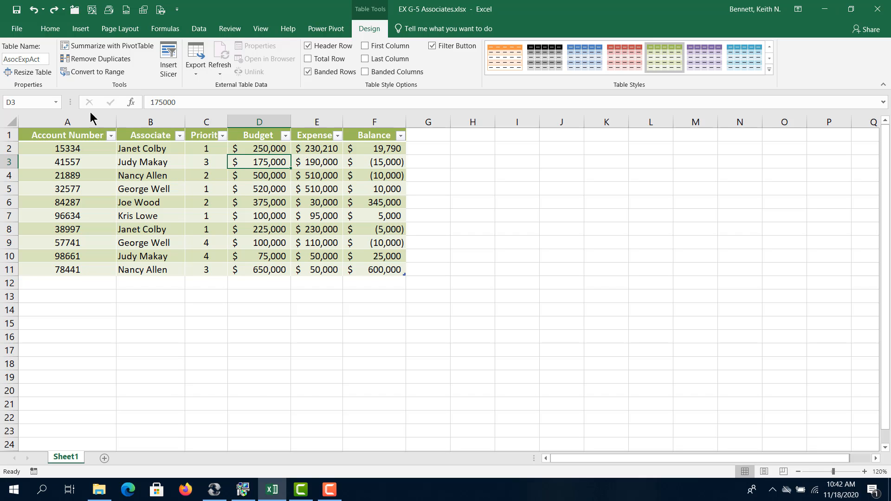
Convert the associates' table to a normal cell range.
click(90, 72)
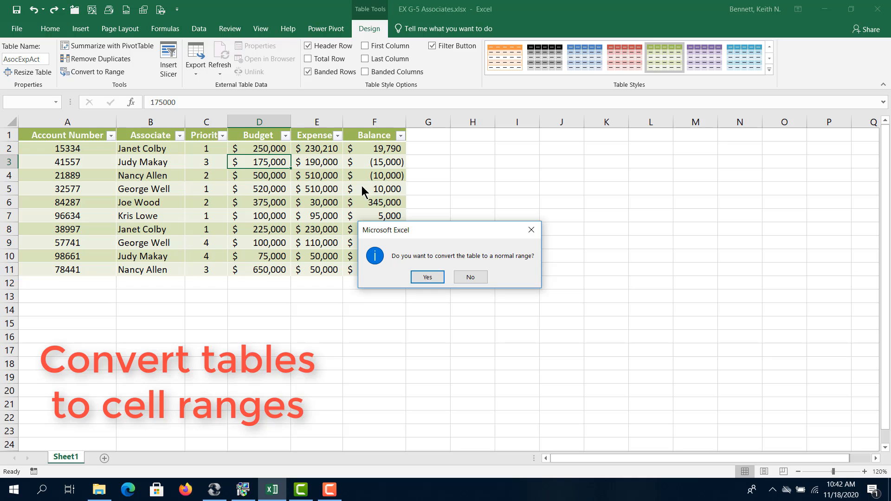
click(427, 277)
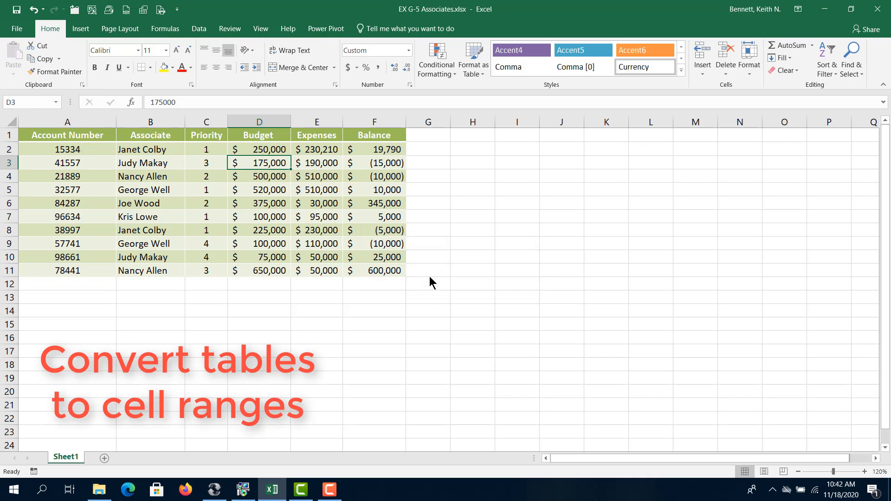
click(274, 205)
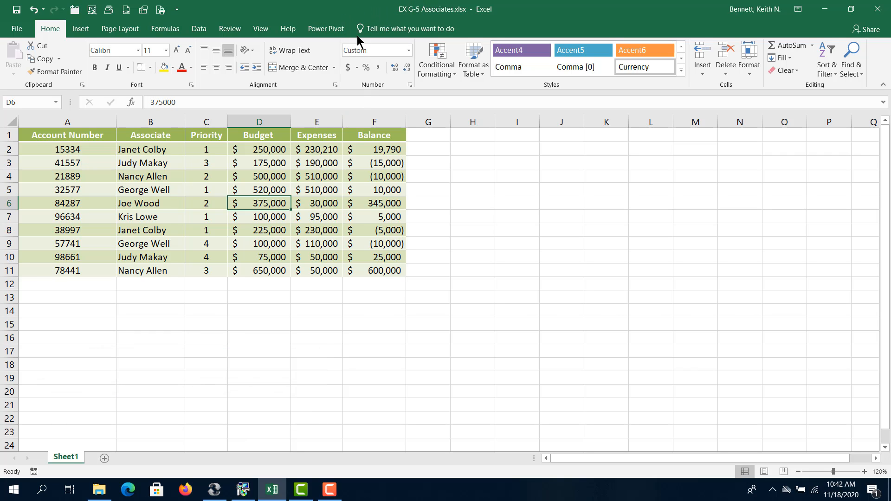
click(232, 183)
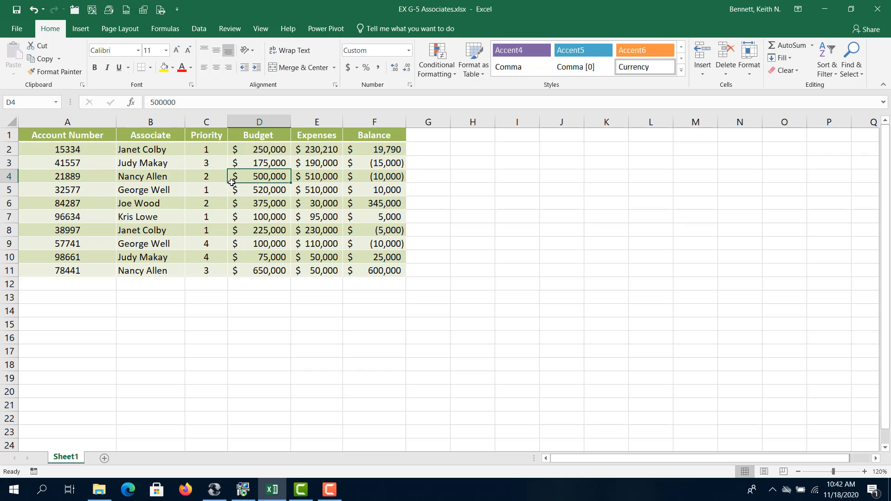
click(179, 191)
click(175, 201)
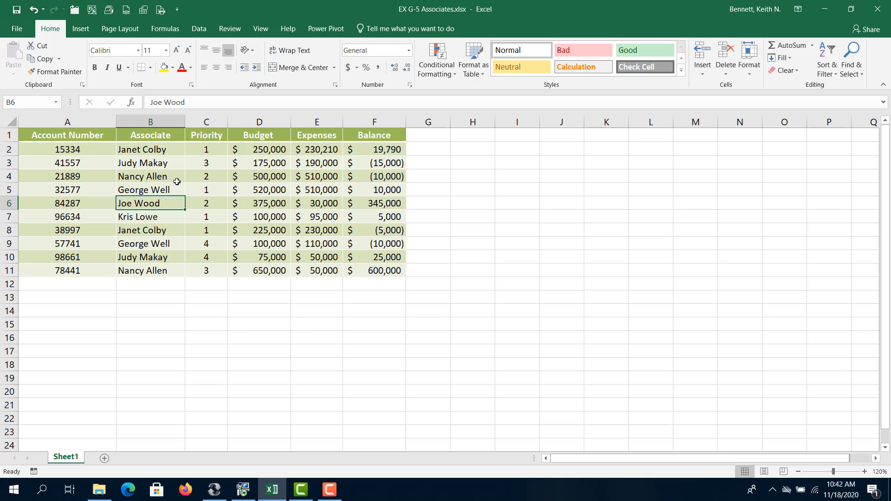
click(157, 175)
click(155, 164)
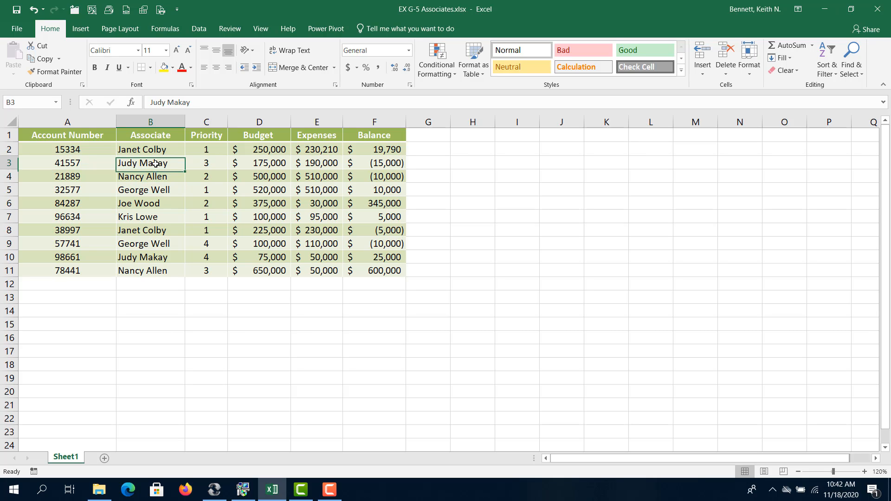
Undo the conversion to a normal range and bring back the table design options.
click(34, 12)
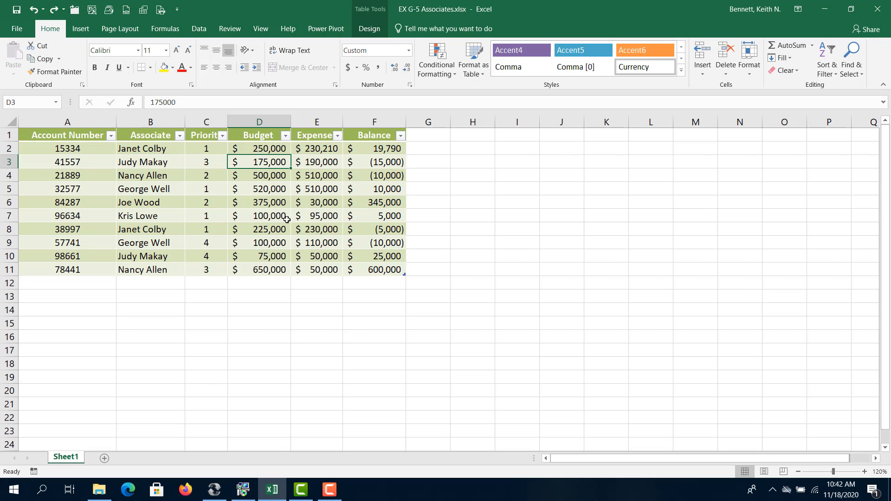
click(339, 206)
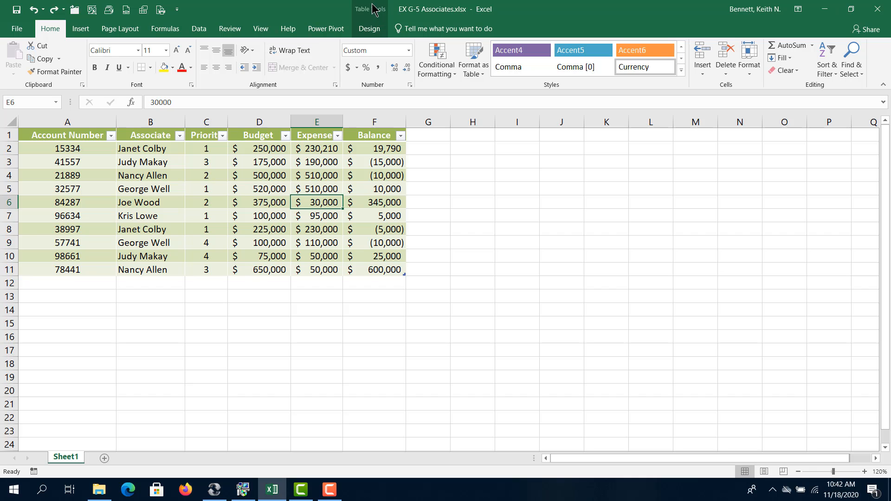
click(370, 30)
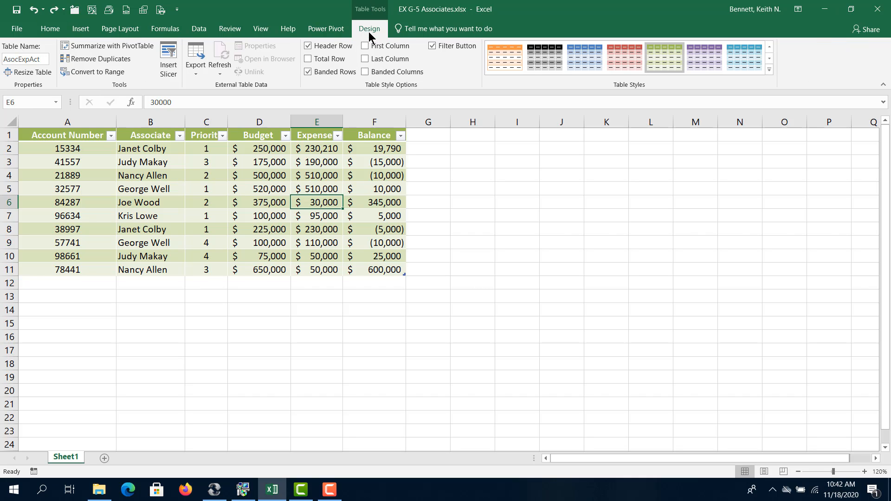
View the table's export options without exporting anything.
click(258, 195)
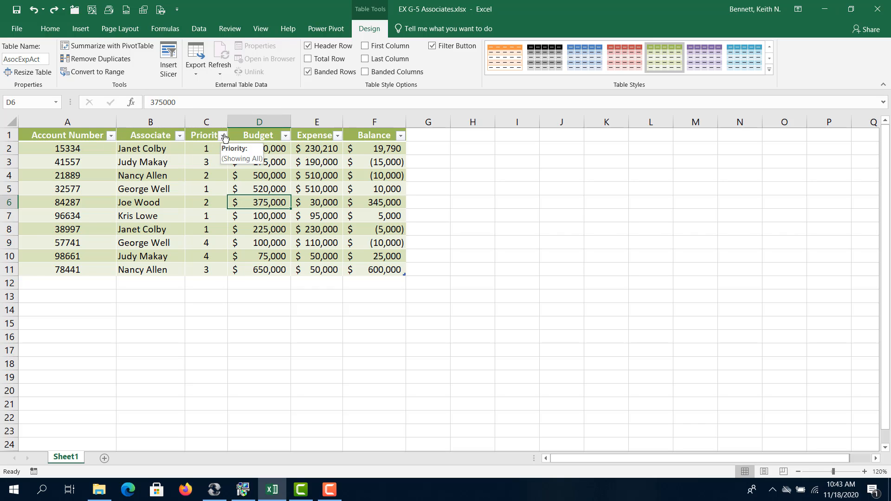
click(198, 66)
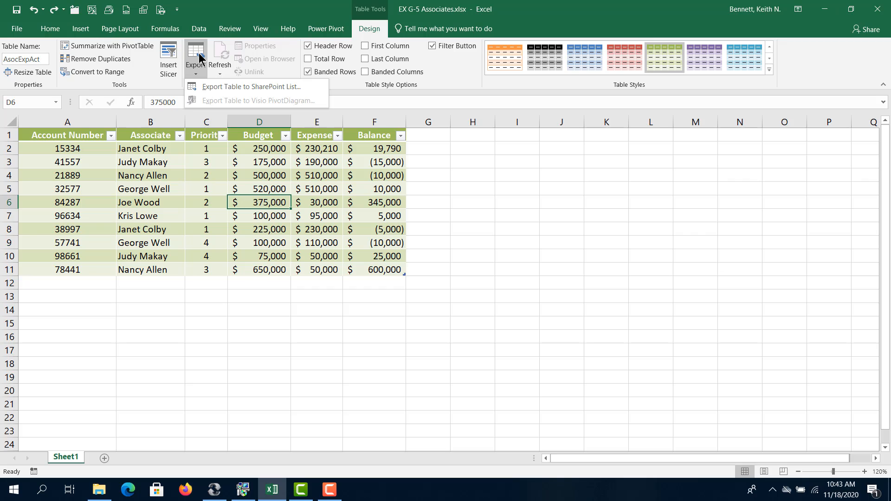
click(195, 55)
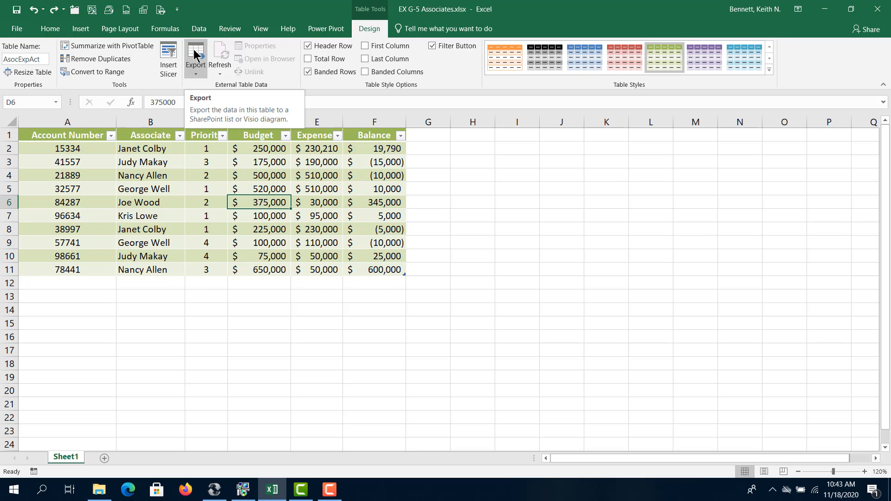
click(208, 161)
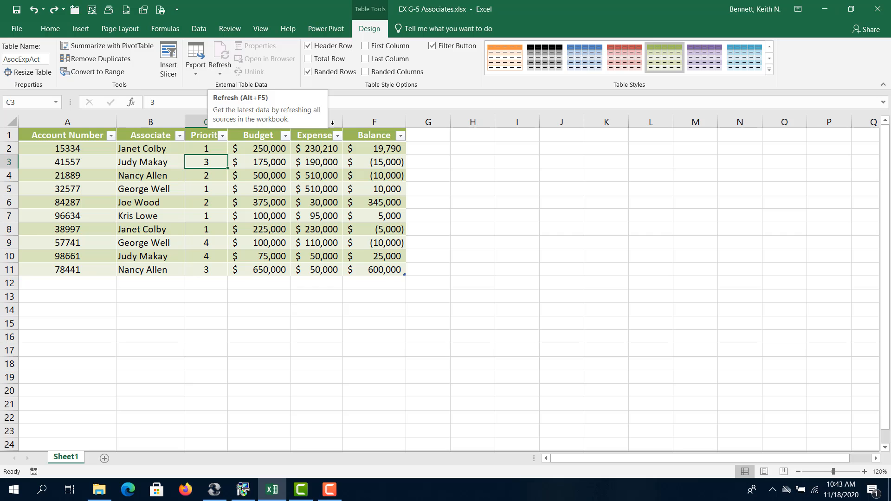
Add a total row to the table and view the functions available for the Balance total.
click(270, 173)
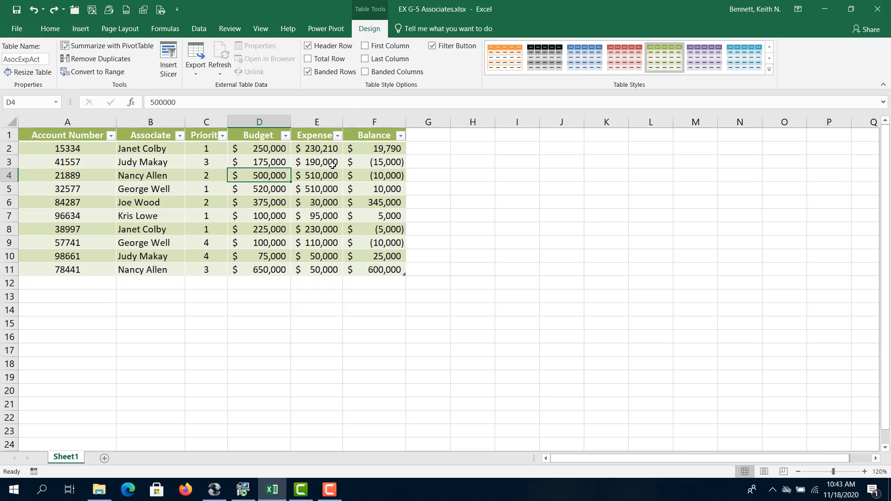
click(333, 165)
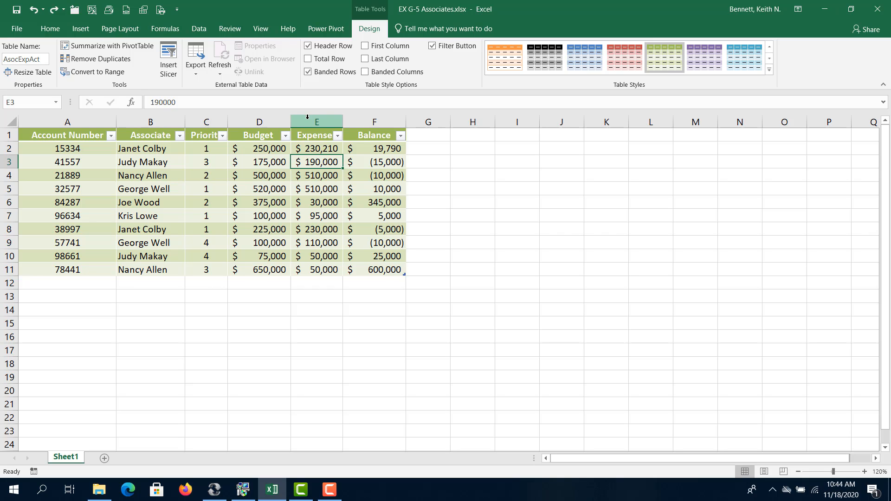
click(308, 58)
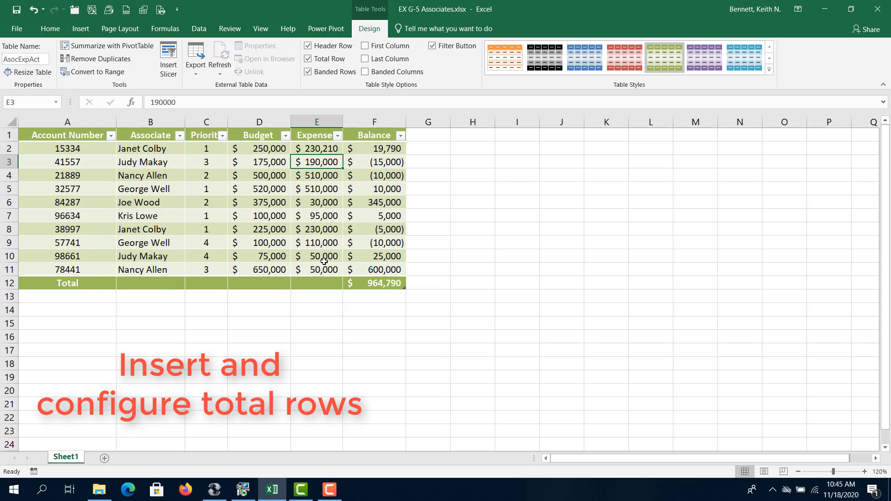
click(372, 285)
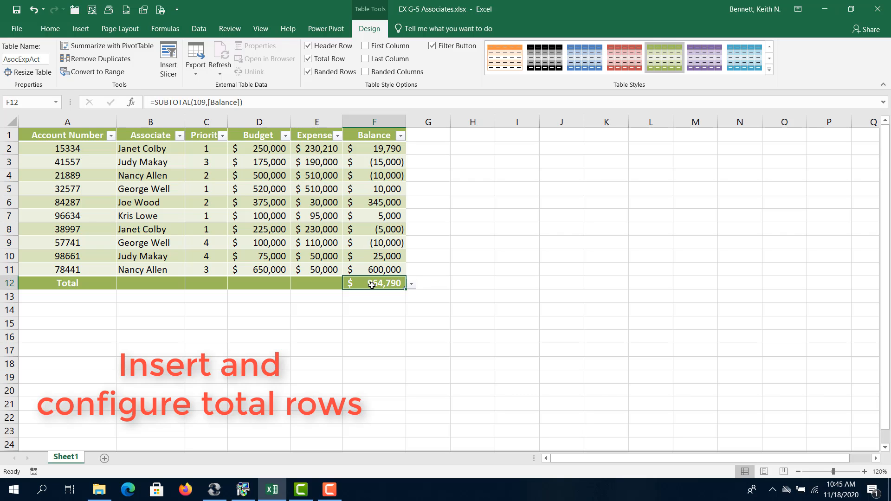
click(411, 284)
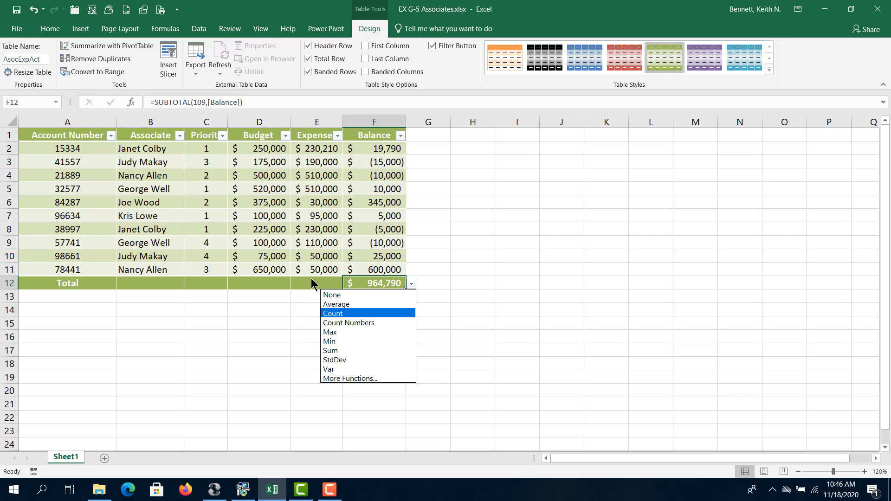
key(Escape)
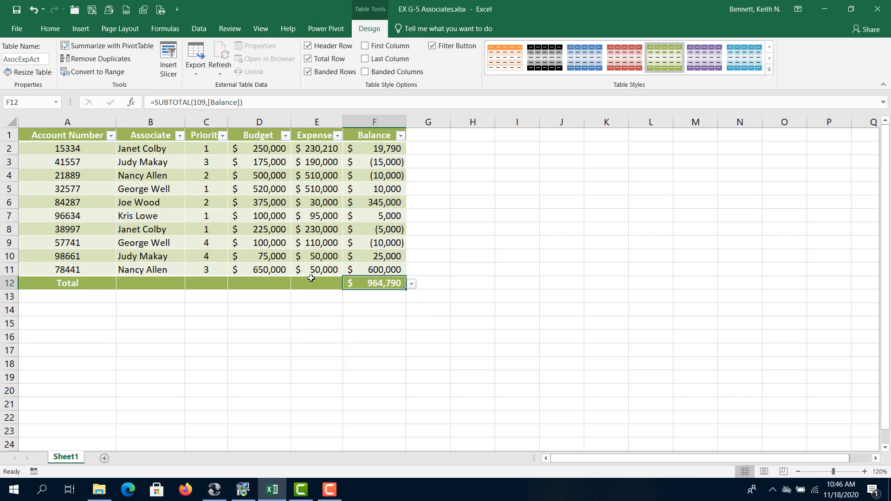
Set the Expenses column's total row cell to Sum.
click(311, 283)
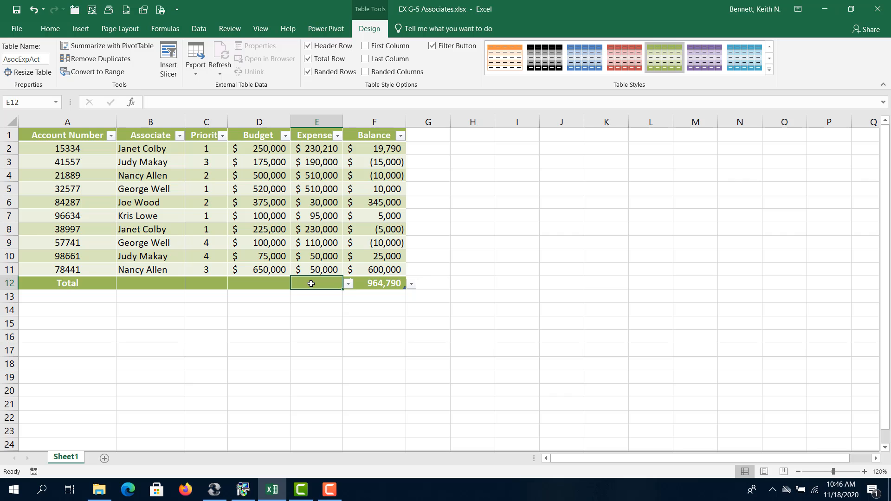
click(349, 283)
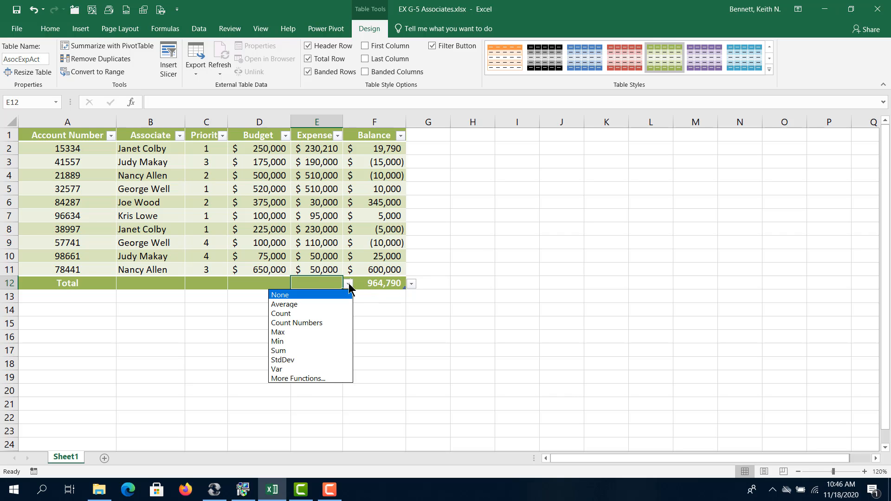
click(305, 351)
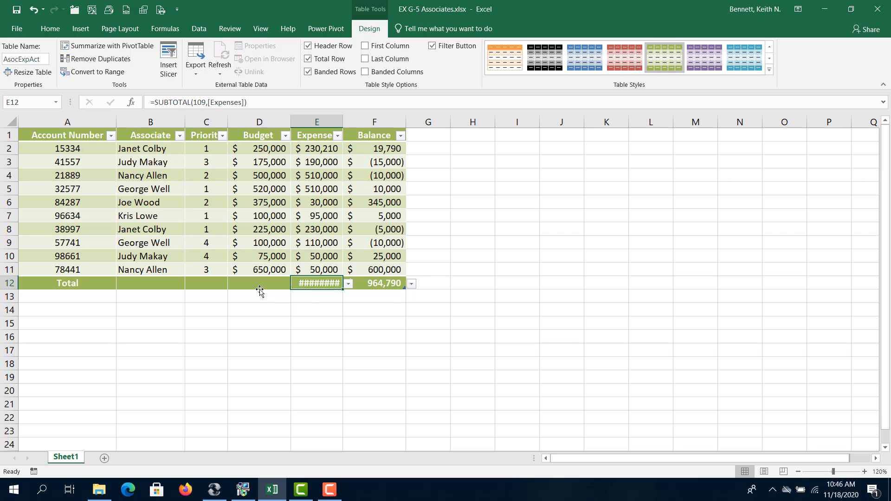
Set the Budget column's total row cell to Max.
click(272, 282)
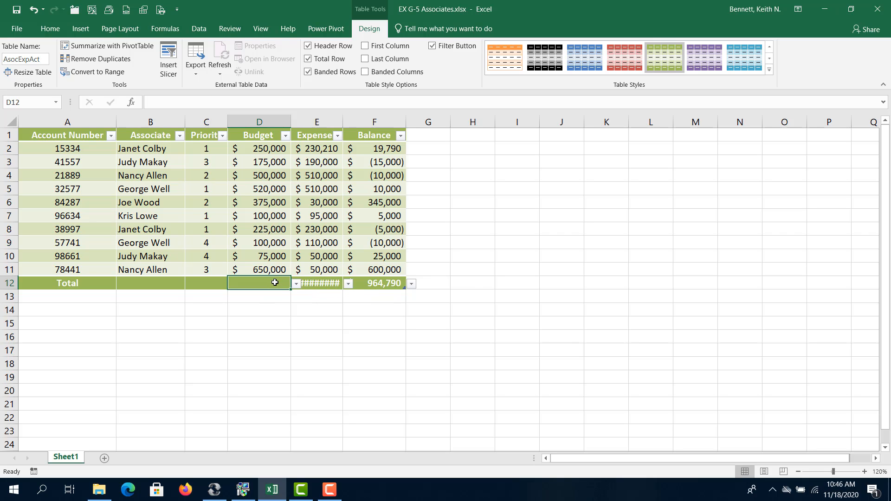
click(294, 282)
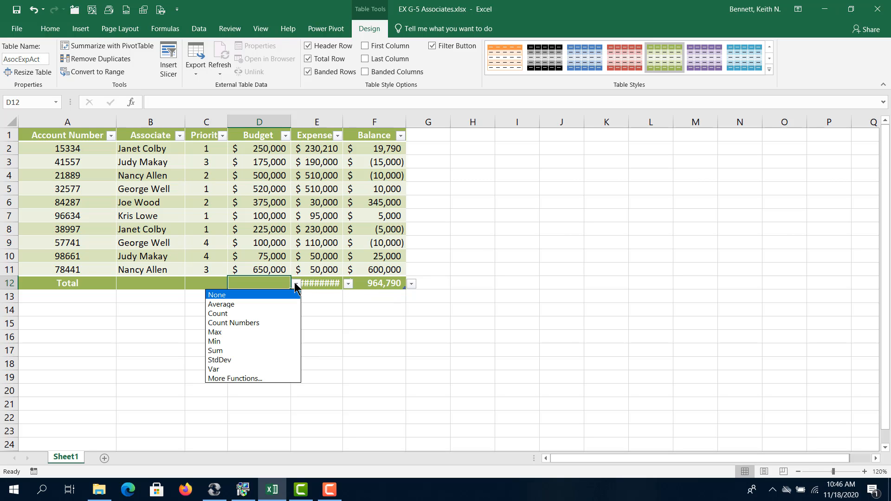
click(249, 332)
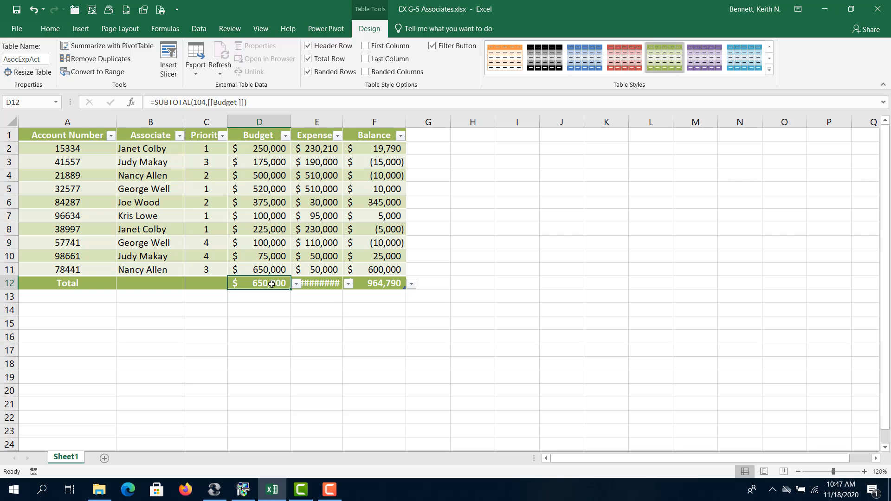
AutoFit the Expenses column's width to its contents and select its total cell.
double_click(342, 121)
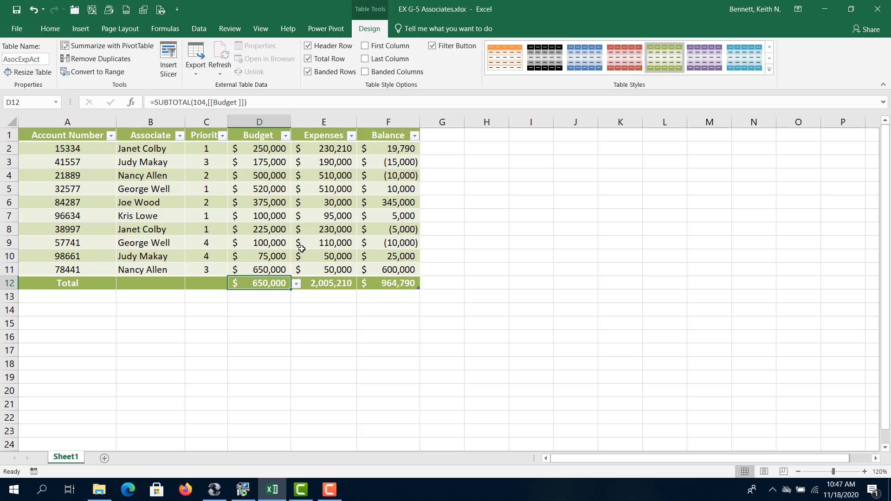
click(323, 283)
Examine the SUBTOTAL formula in the Balance total cell and leave it without making changes.
click(391, 284)
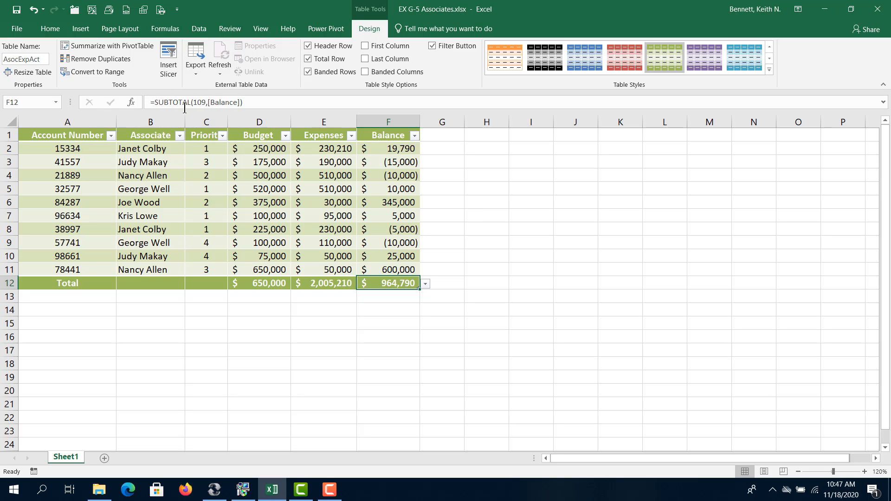
click(202, 101)
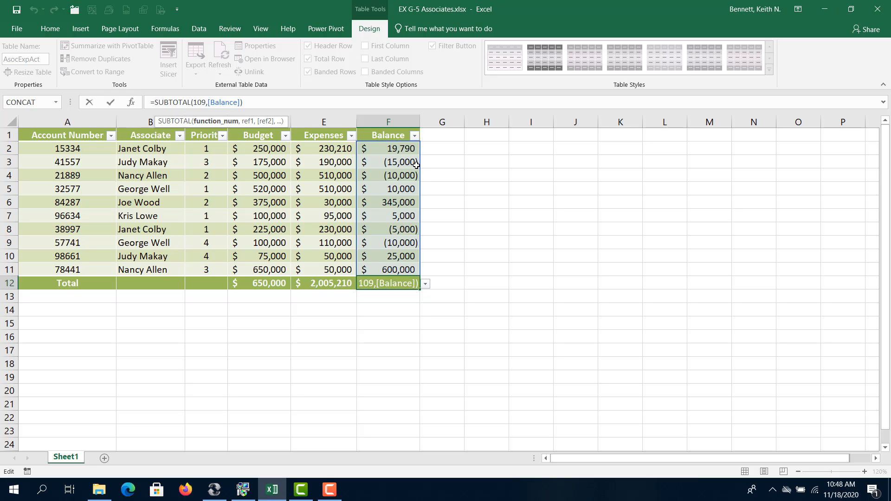
click(389, 284)
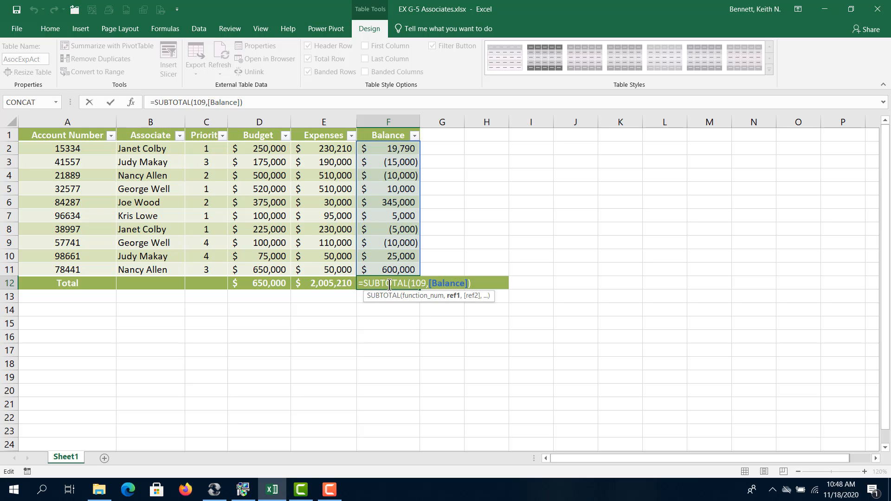
key(Escape)
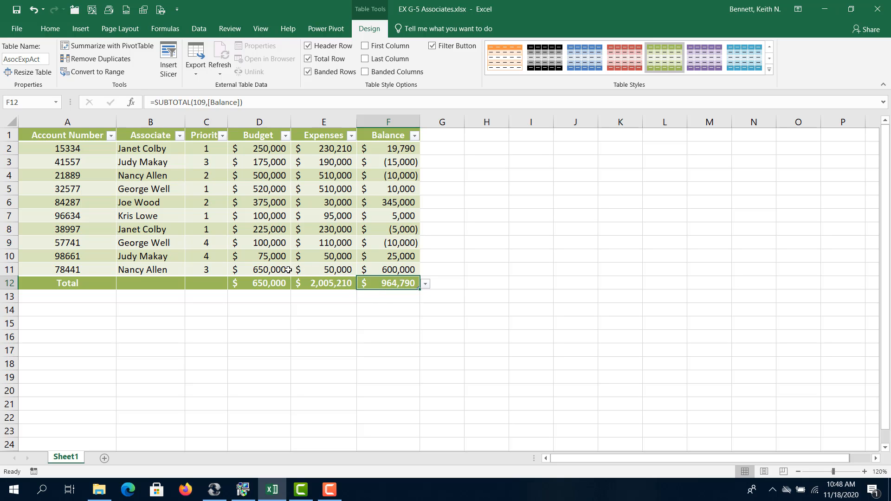
Set the Budget column's total row cell to Average.
click(281, 283)
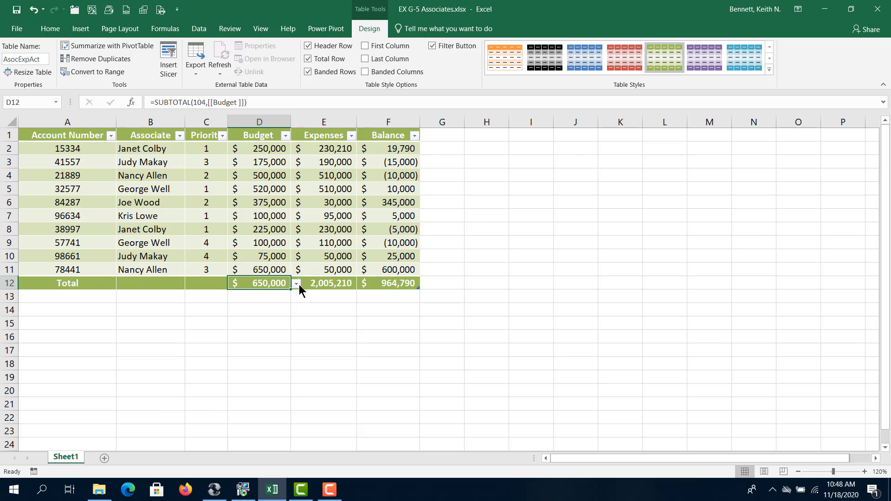
click(297, 284)
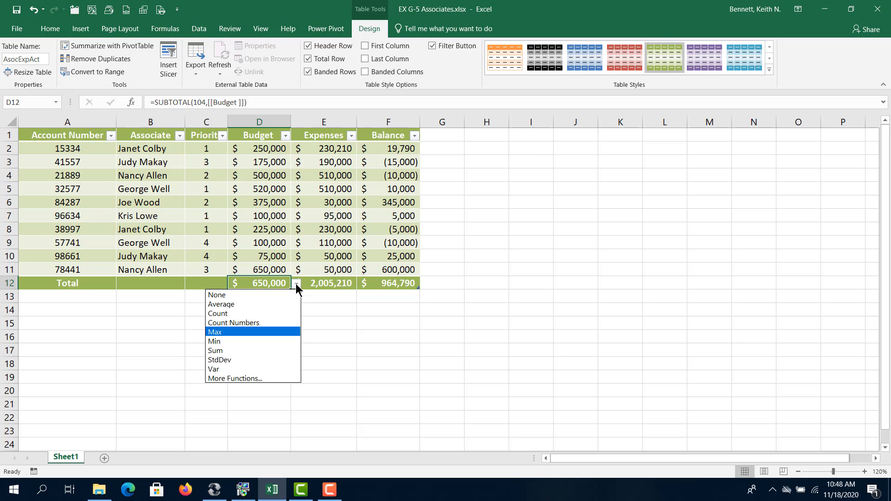
click(251, 304)
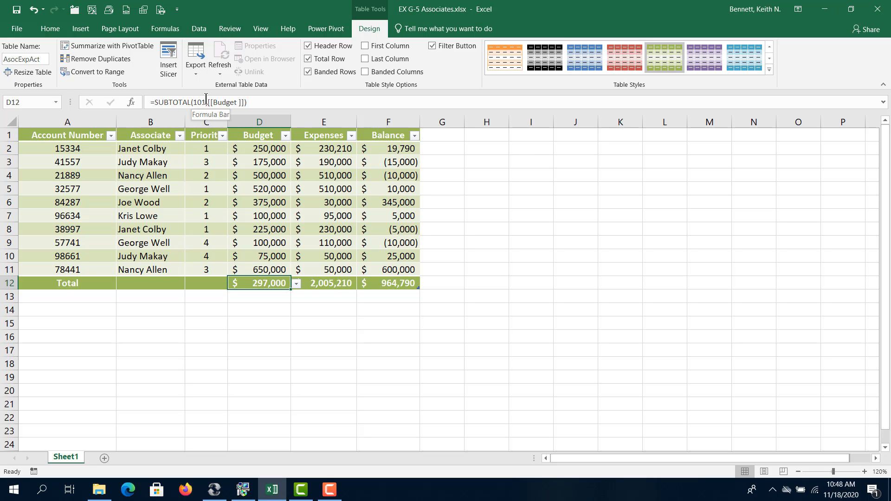
Set the Expenses column's total row cell to Average.
click(347, 283)
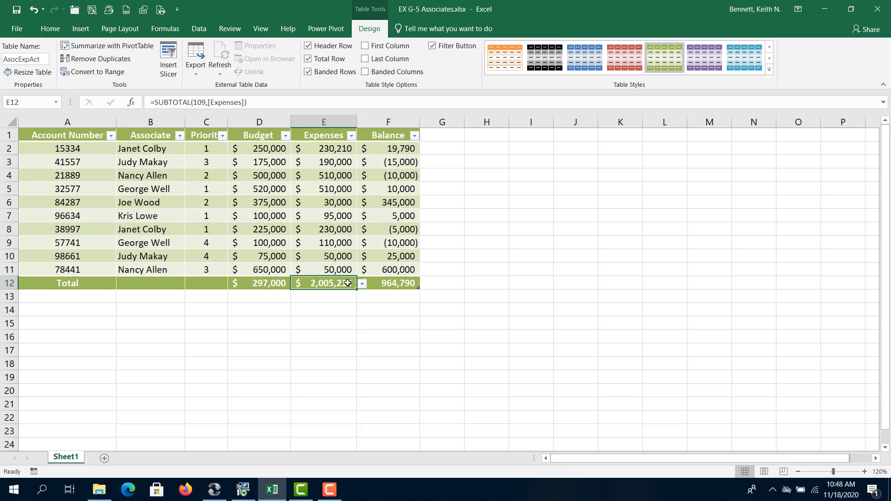
click(362, 284)
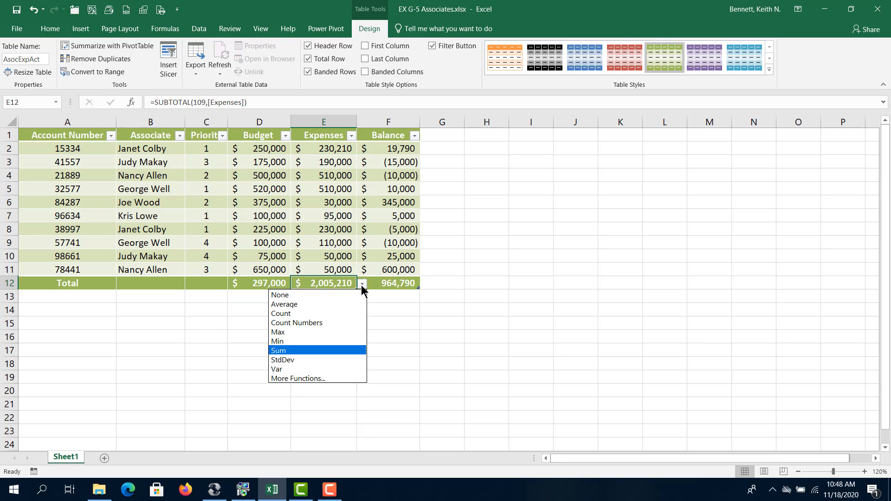
click(329, 300)
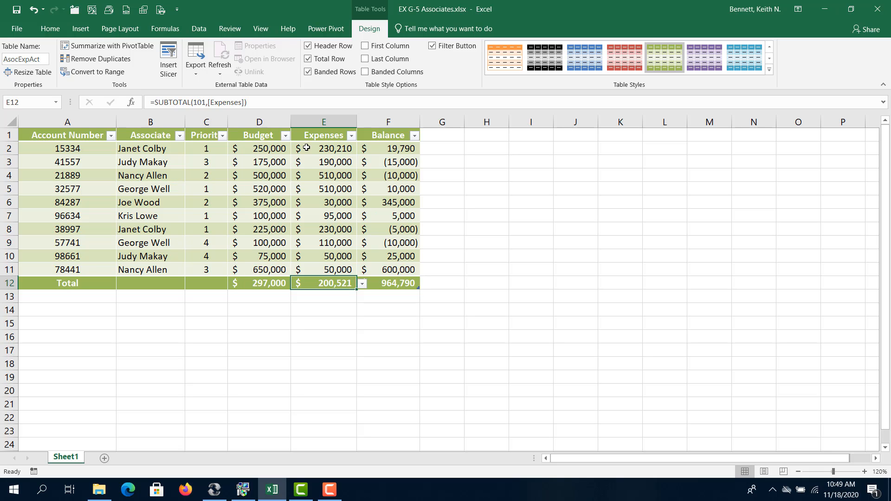
Turn off the table's banded rows, select a cell in the Expenses data, and turn the banding back on.
click(308, 73)
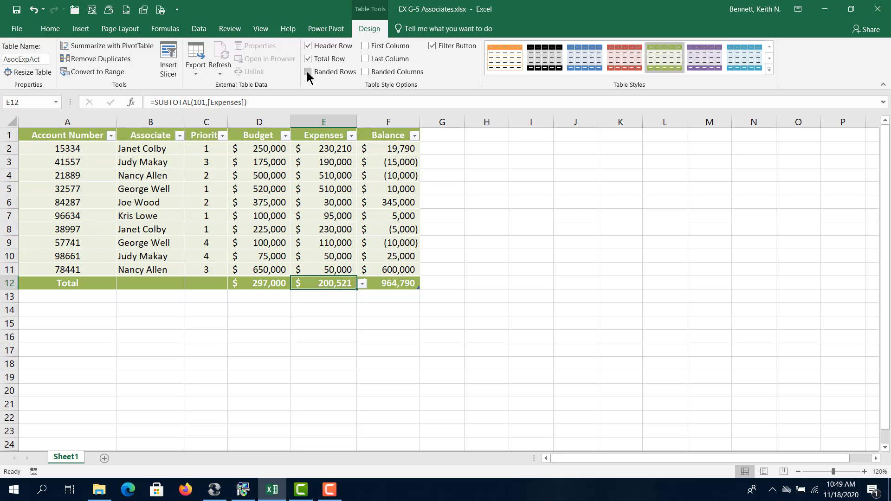
key(Up)
key(Up)
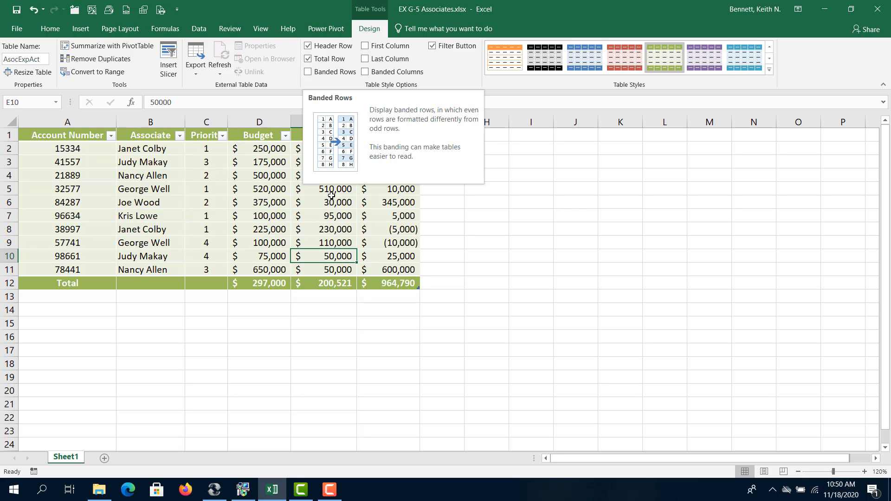
click(307, 73)
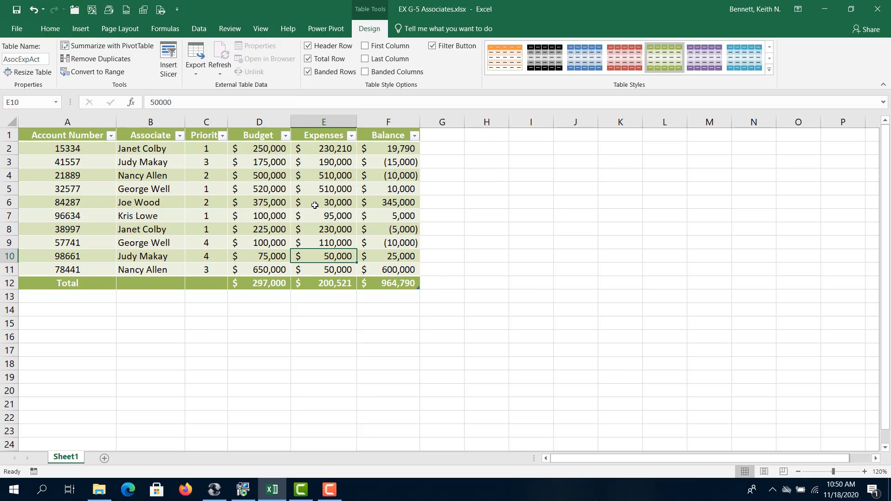
Try banded columns in place of banded rows on the table, and restore the banded rows.
click(308, 74)
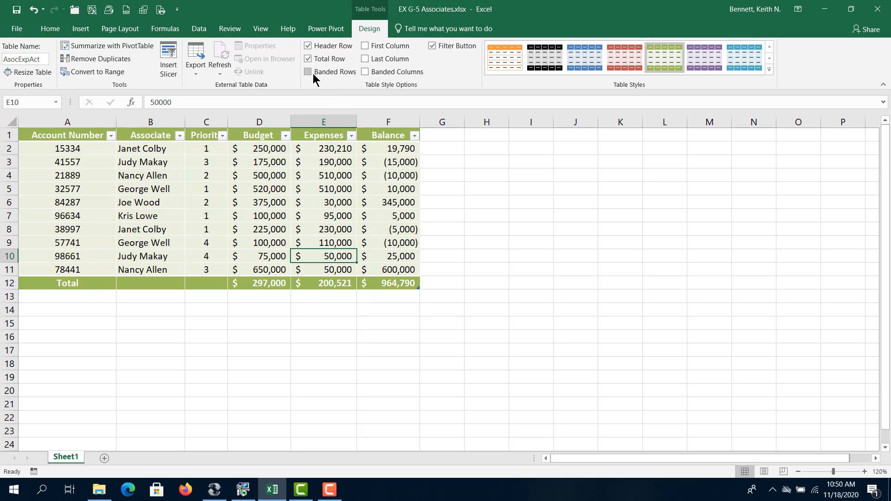
click(366, 72)
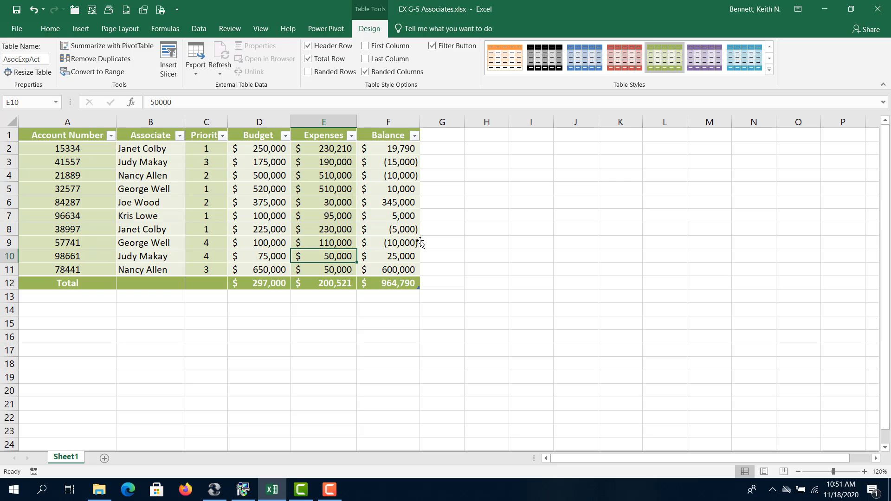
click(365, 72)
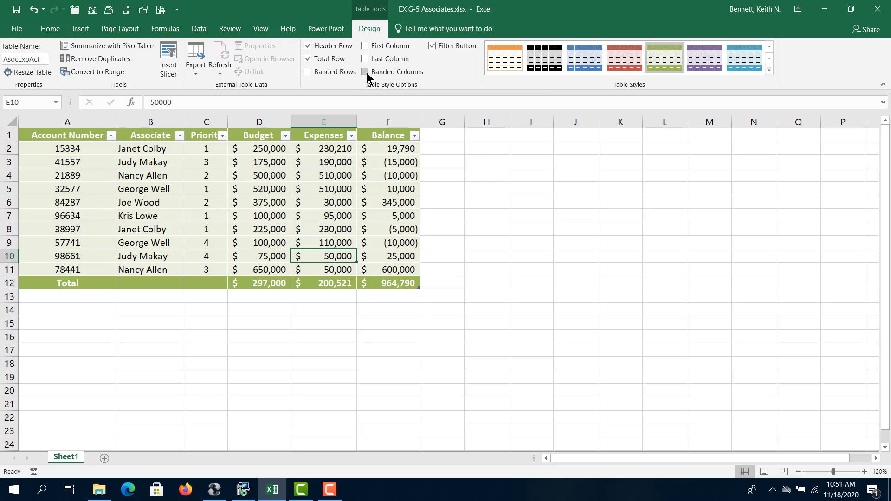
click(308, 73)
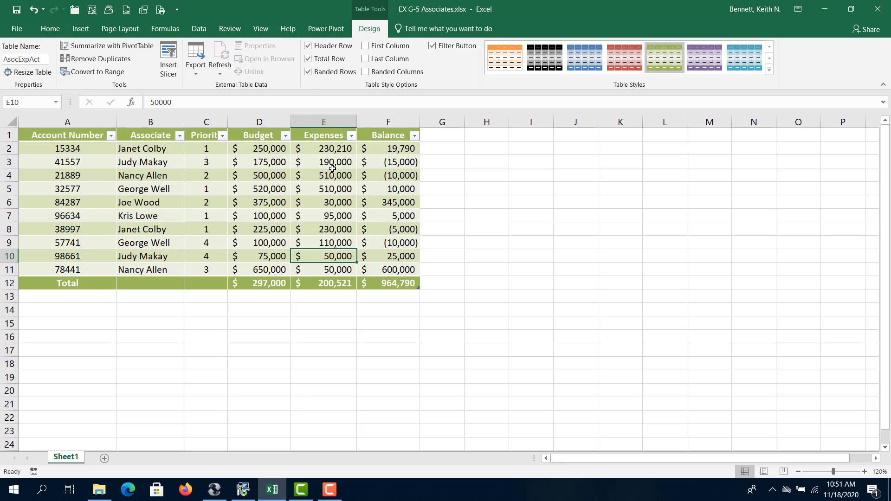
Try the special formatting for the table's first column and its last column, removing each one again.
click(365, 47)
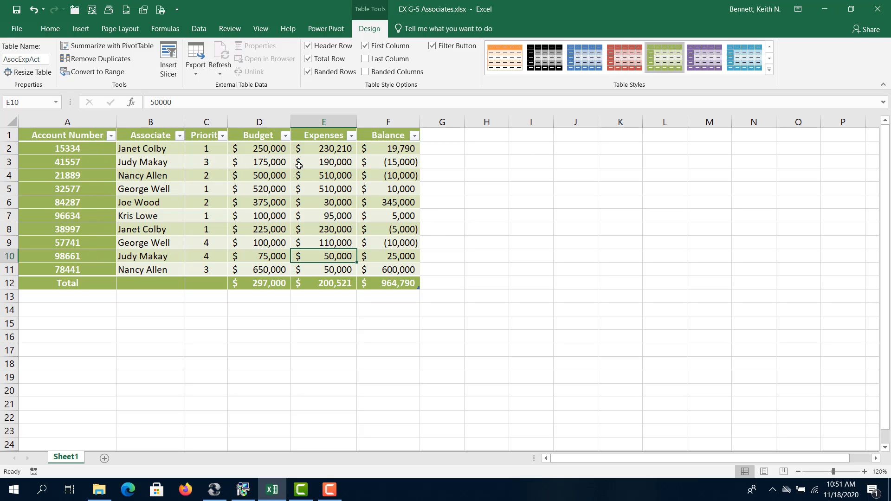
click(365, 46)
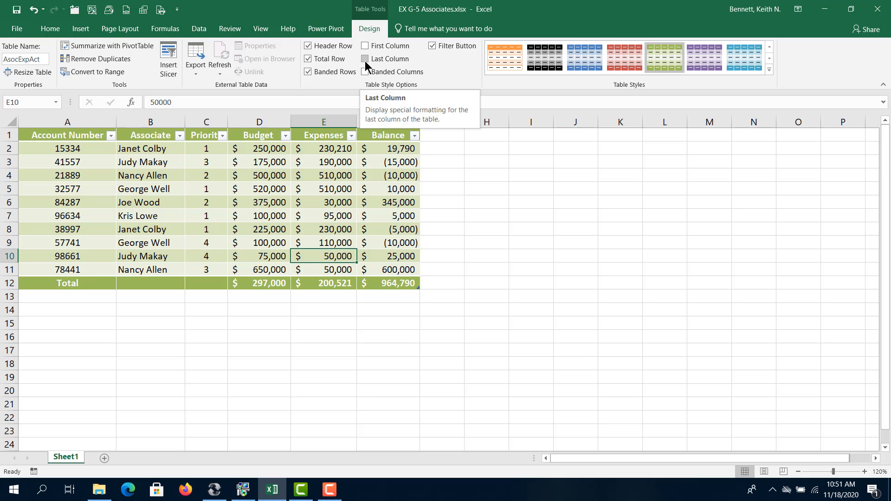
click(365, 59)
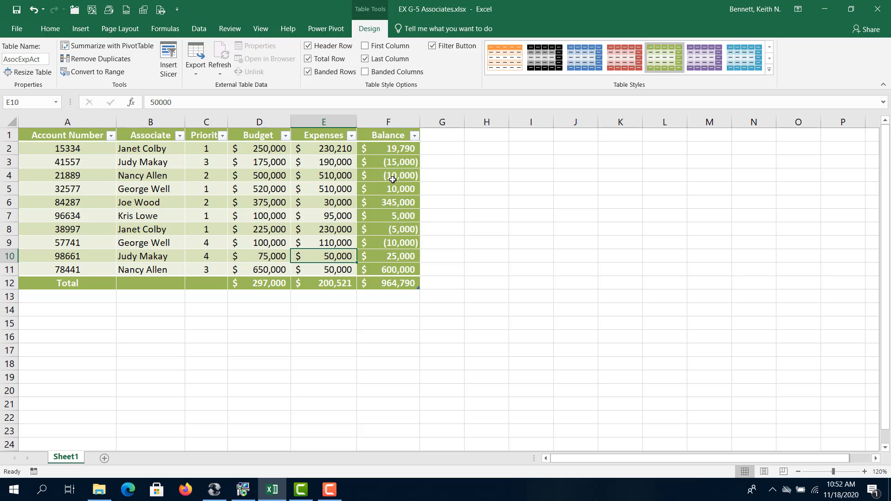
click(365, 59)
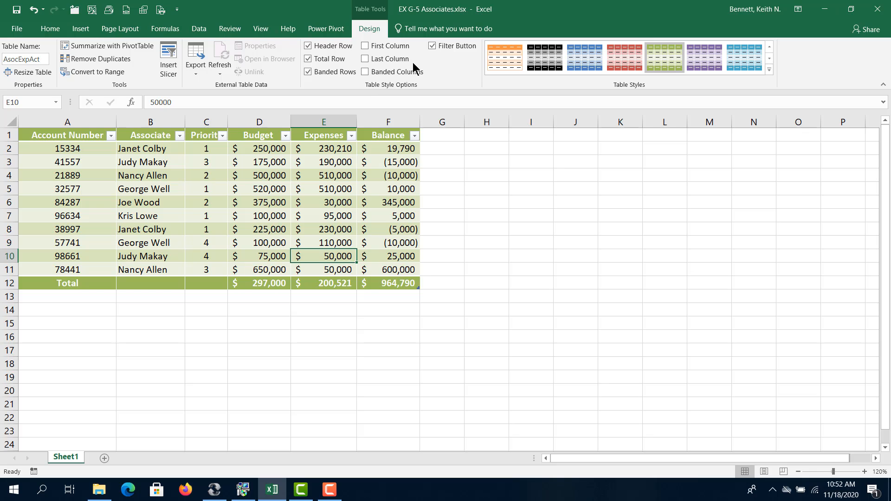
Hide the filter buttons in the table's header row and show them again.
click(431, 46)
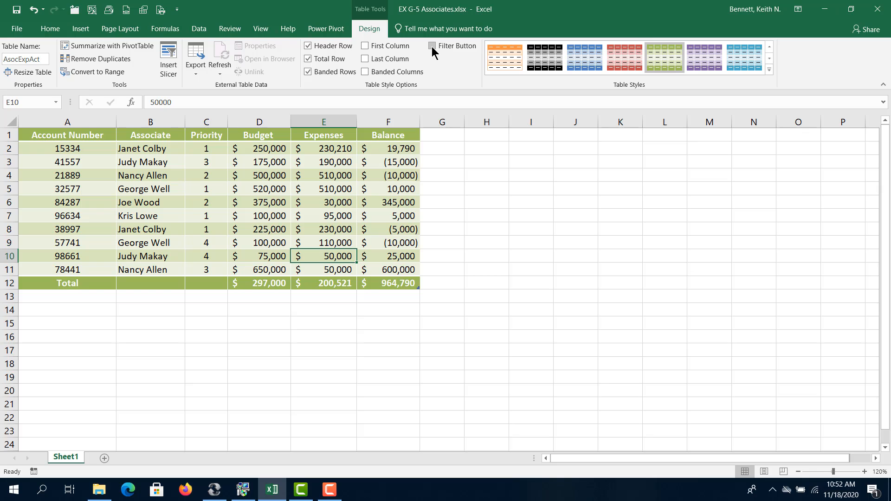
click(432, 46)
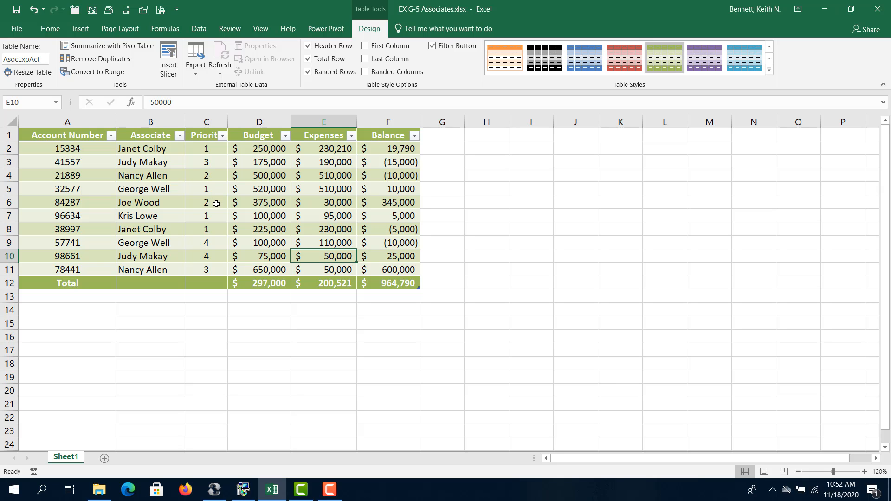
Sort the table by the Balance column from smallest to largest.
key(Up)
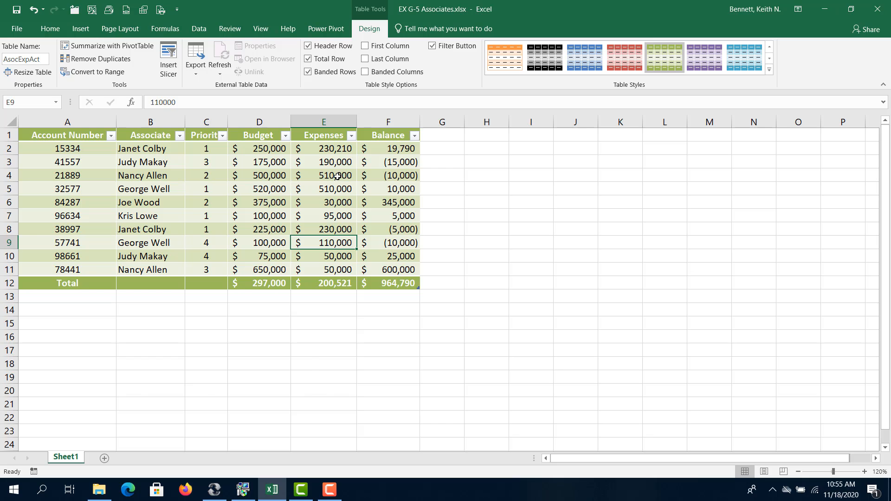
click(415, 136)
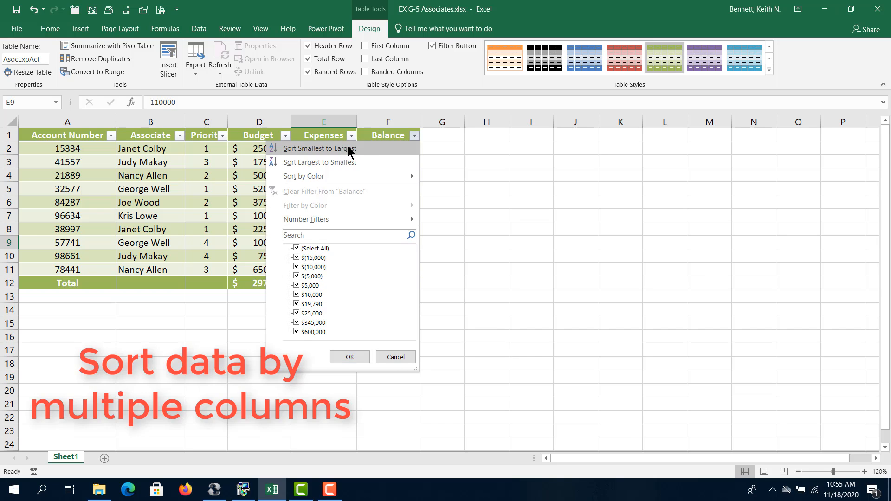
click(375, 150)
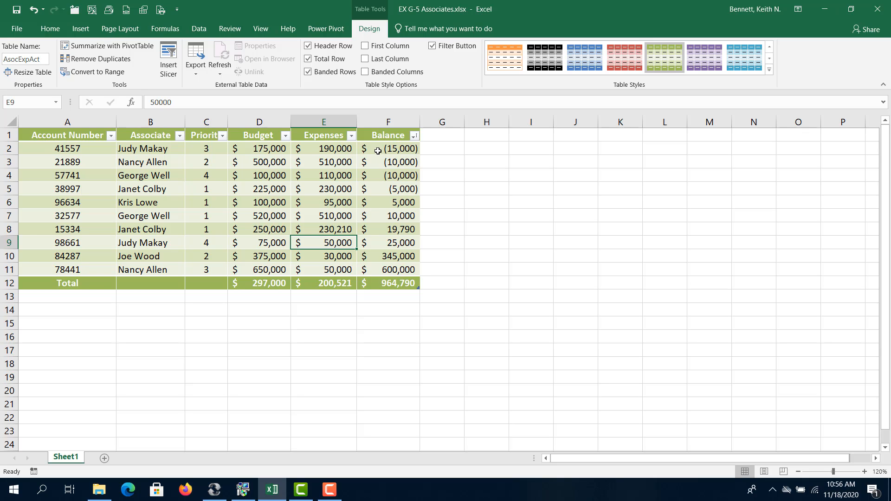
click(378, 151)
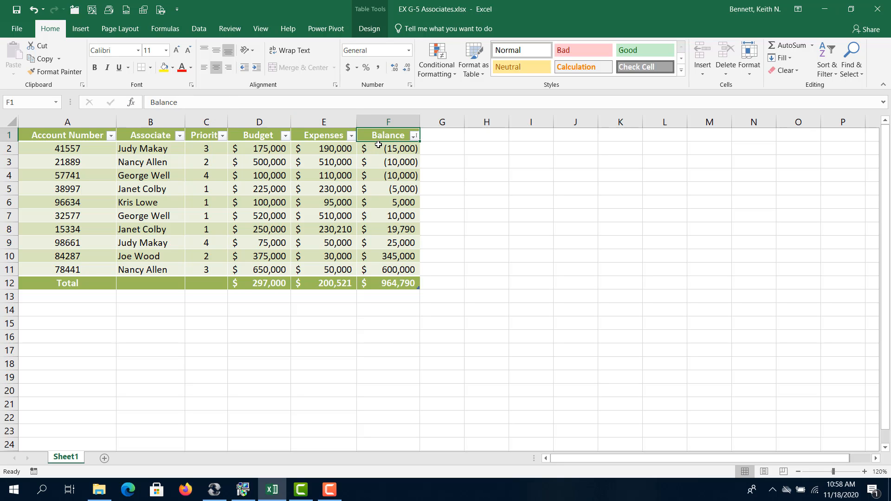
Resize the table to the range $A$1:$G$12 so that it includes column G.
click(367, 29)
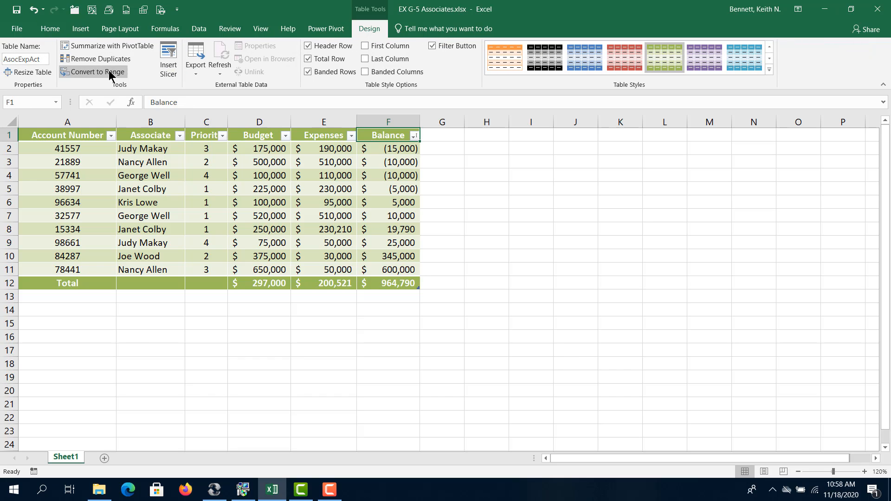
click(32, 74)
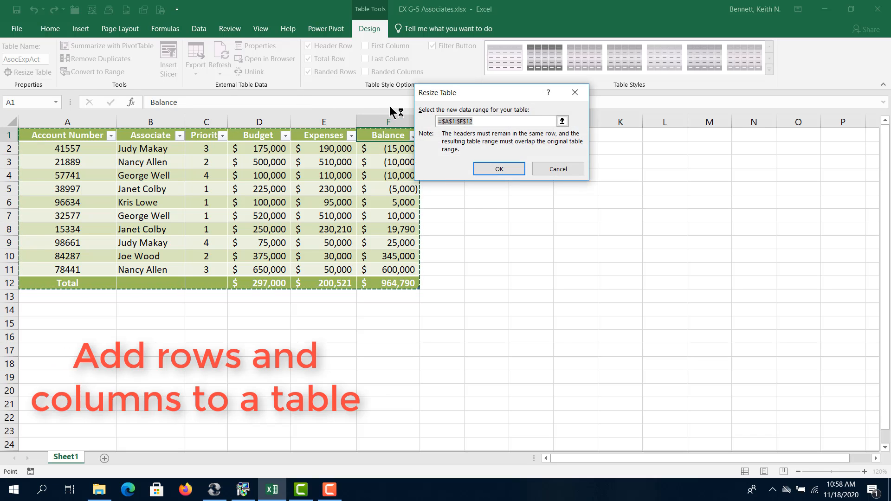
click(461, 122)
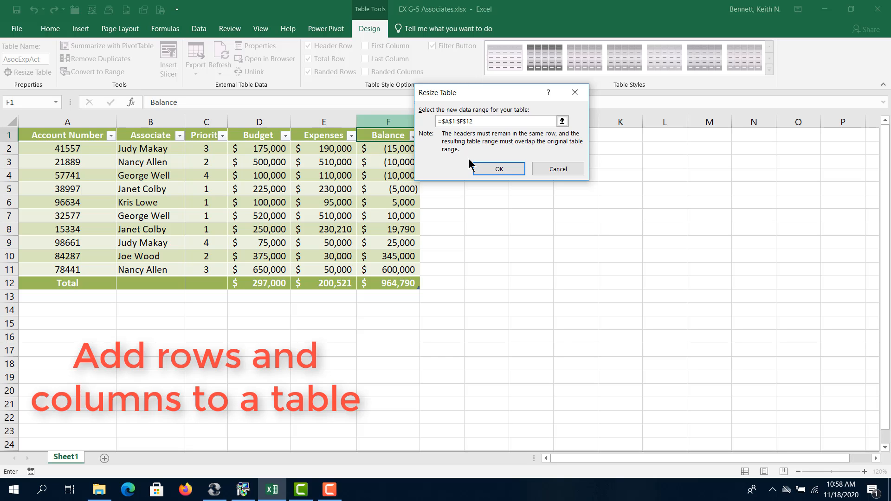
key(BackSpace)
text(g)
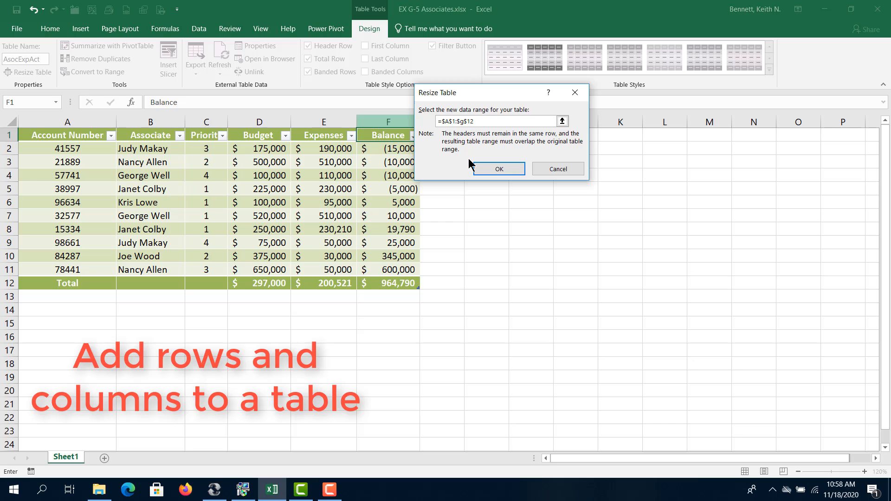
click(501, 173)
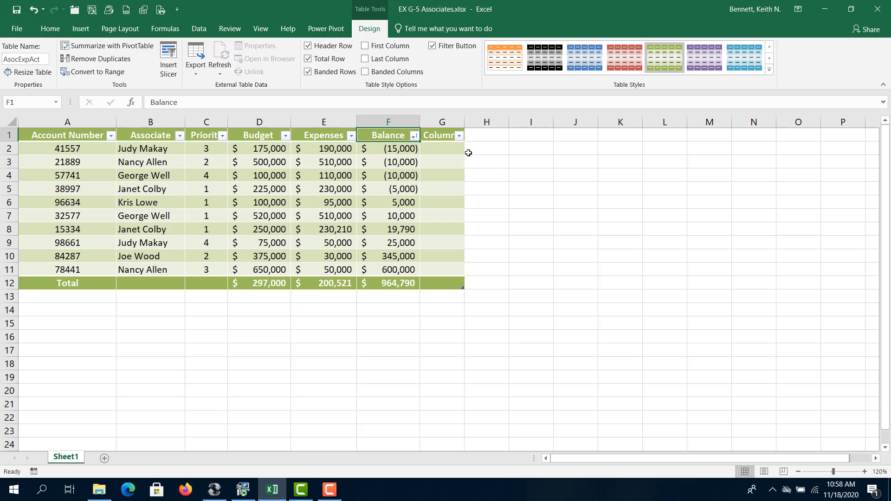
Rename the header of the new column in G1 as "% Off".
click(443, 135)
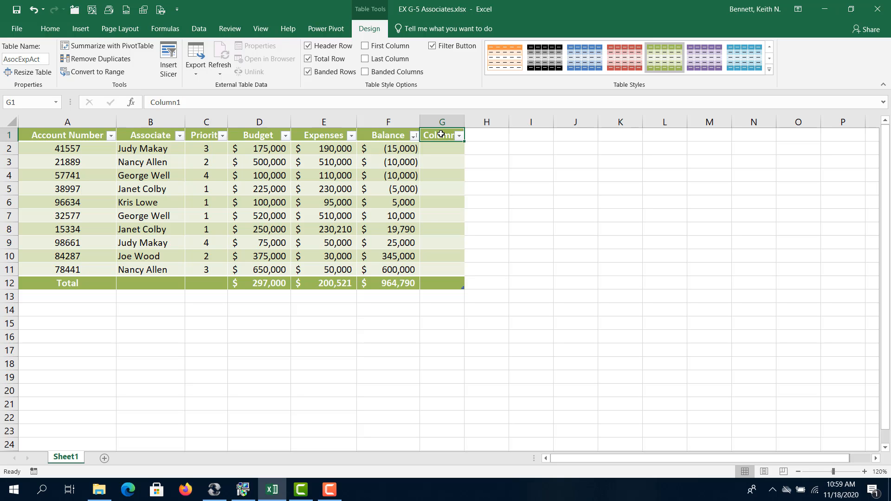
text(%)
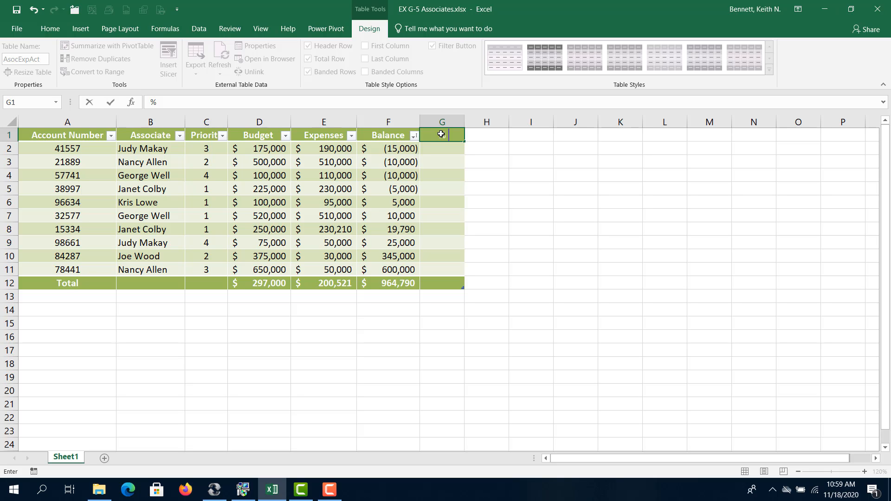
text( Off)
key(Return)
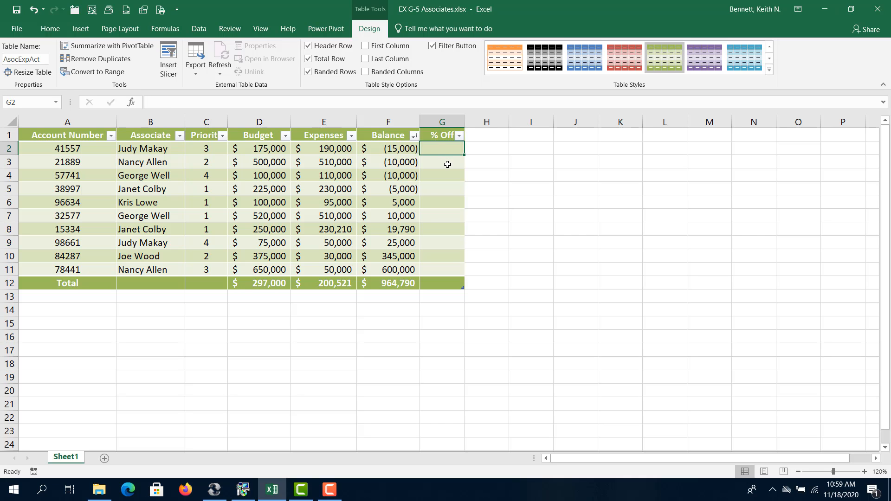
Begin the % Off formula in G2 with a structured reference to the Balance column, =[Balance].
mouse_move(271, 495)
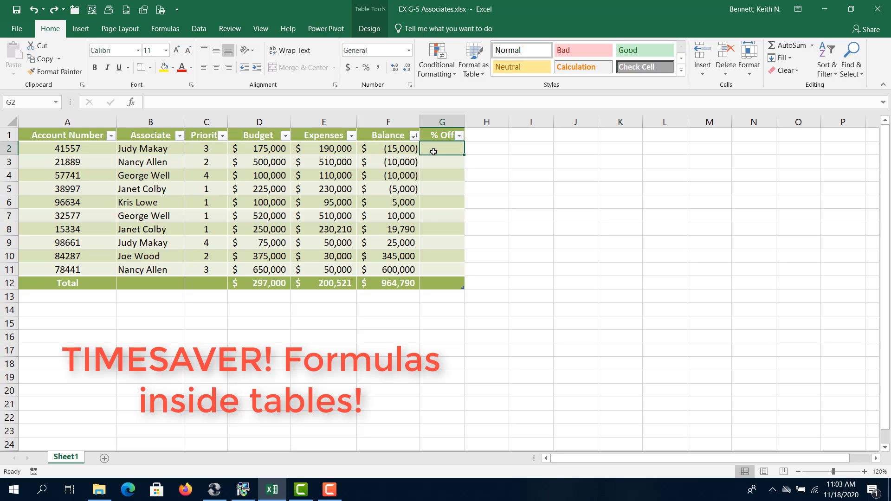
text(=)
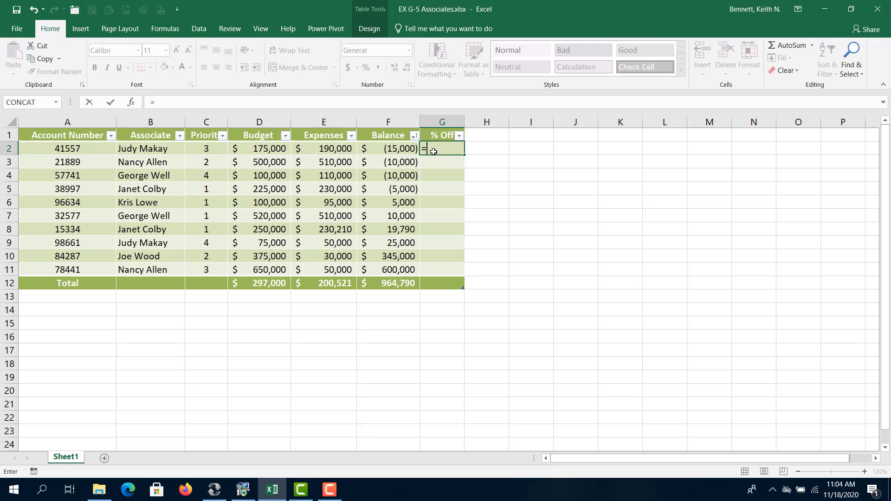
text([)
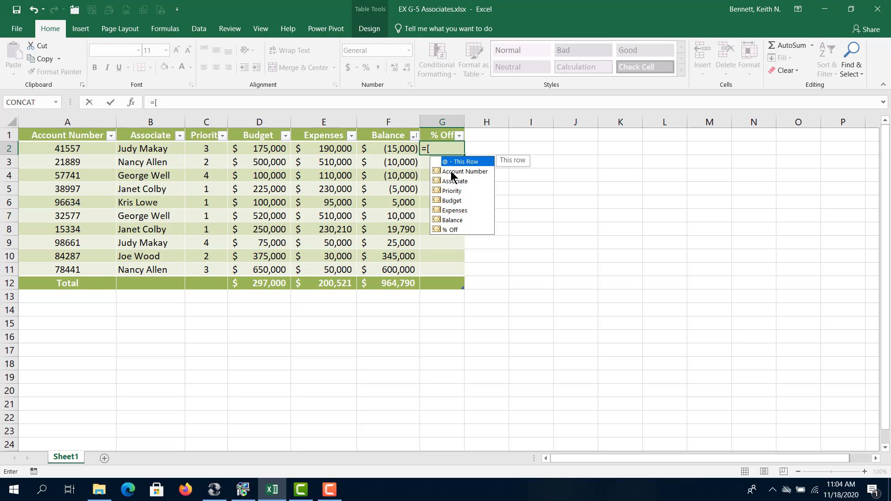
click(457, 220)
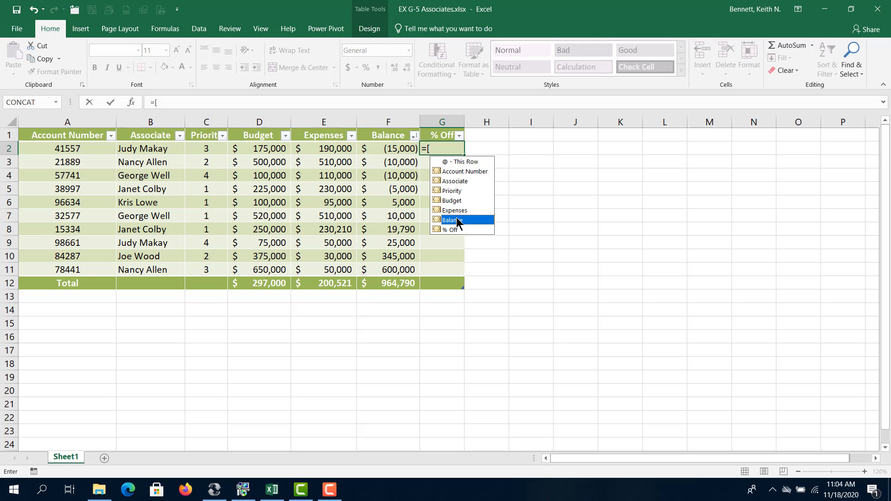
double_click(469, 220)
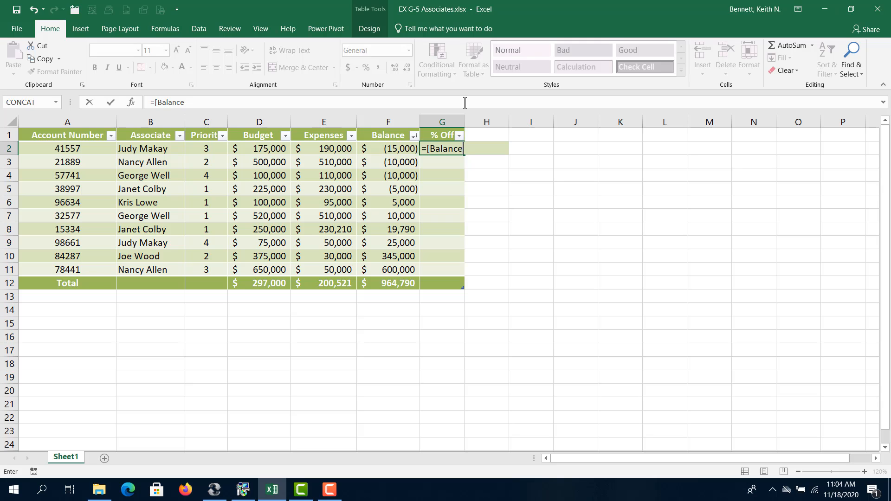
text(})
key(BackSpace)
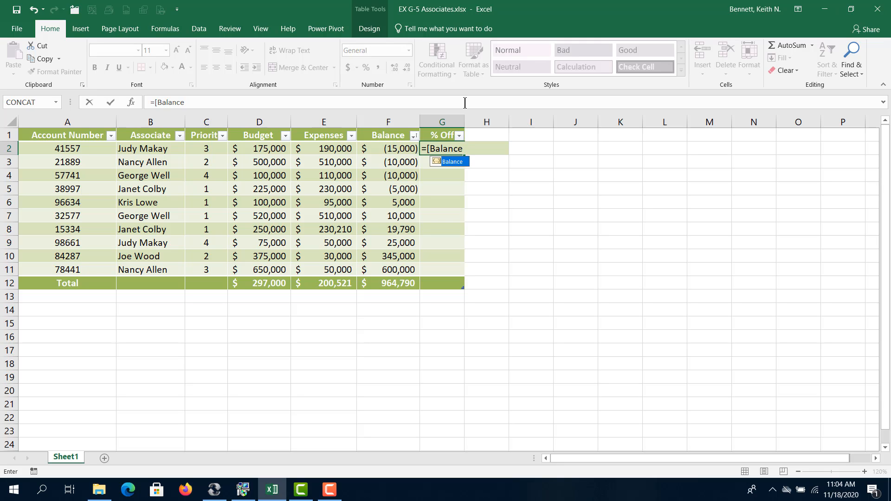
key(Tab)
text(])
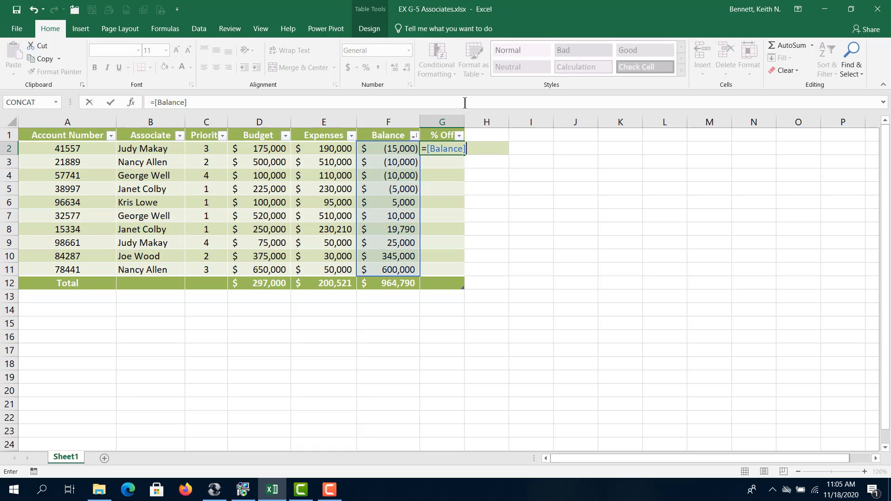
Complete the G2 formula as =[Balance]/[budget ], with a space before the last closing bracket, and enter it.
text(/[)
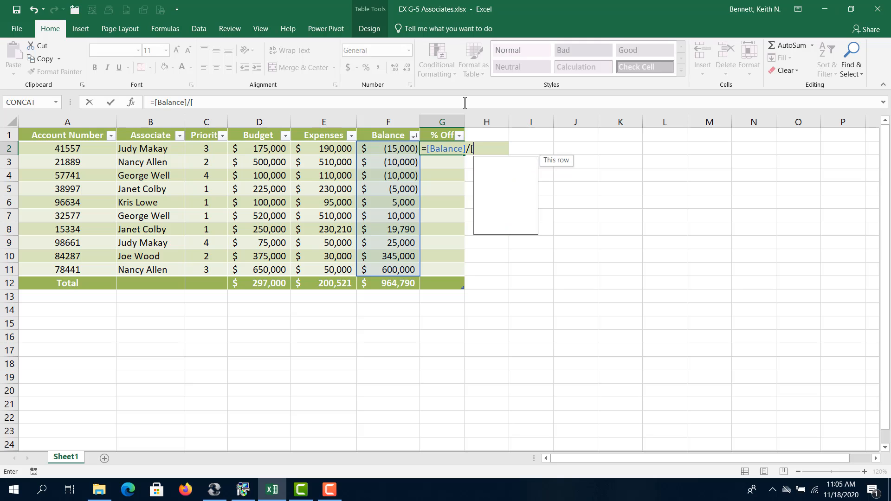
text(budget)
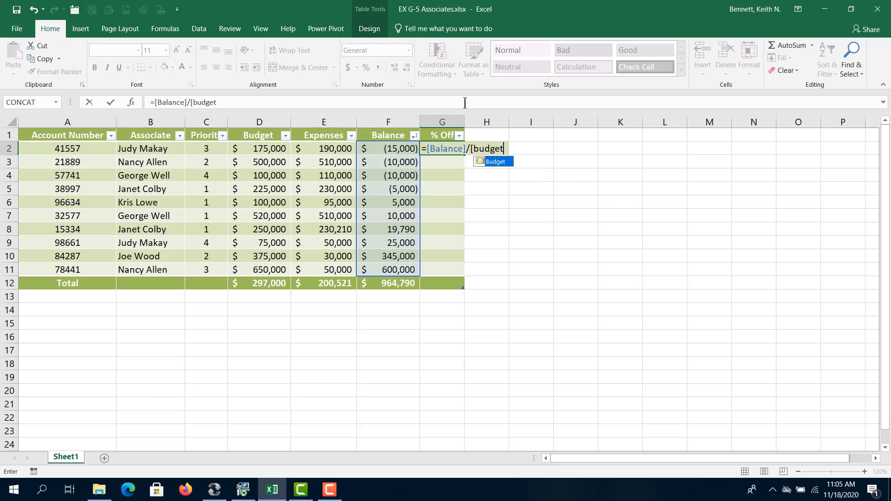
text(])
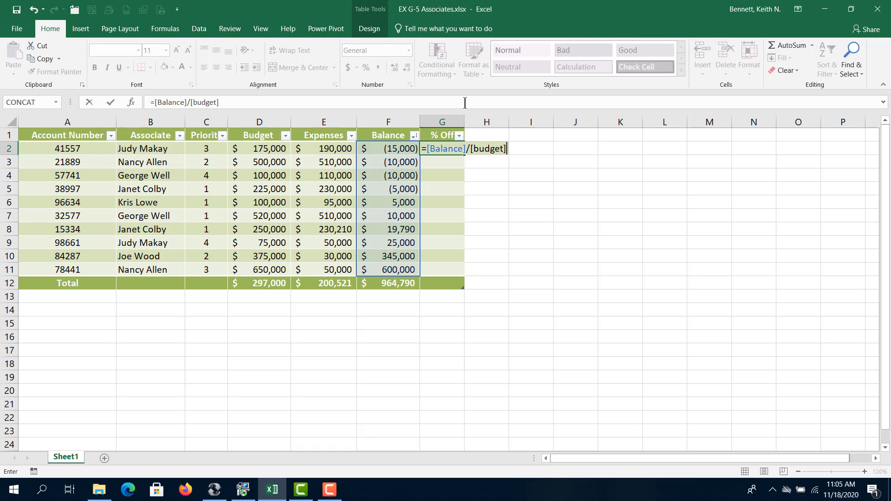
key(BackSpace)
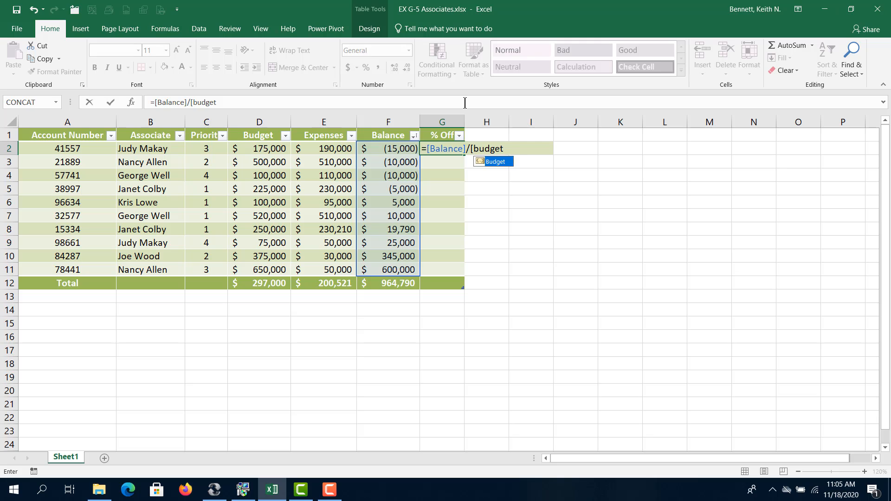
text(])
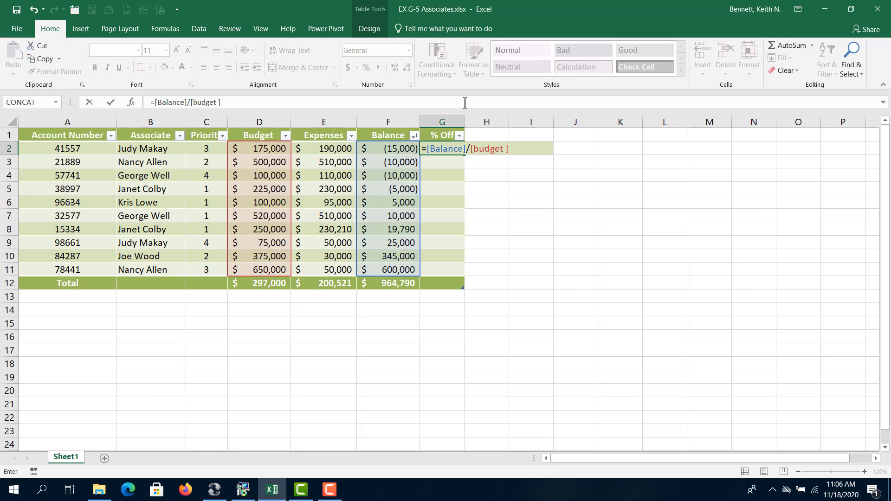
key(Return)
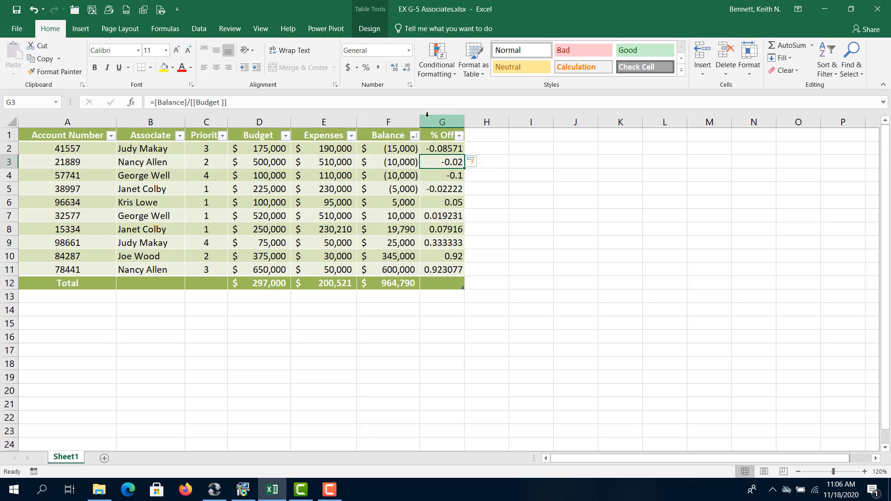
Format the whole of column G as percentages with two decimal places.
click(448, 123)
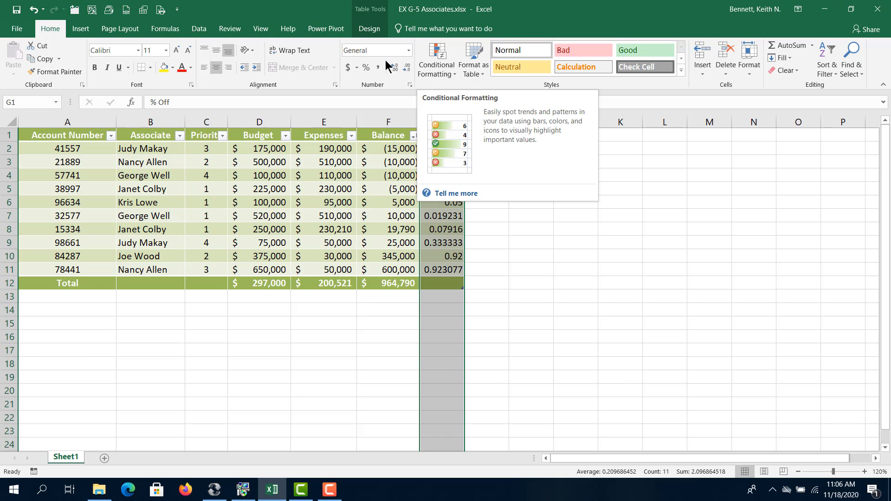
click(363, 70)
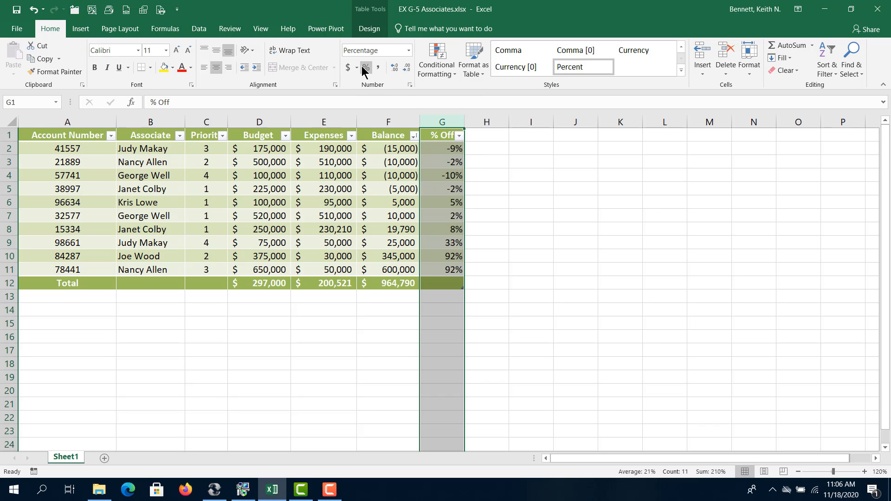
click(394, 70)
click(394, 70)
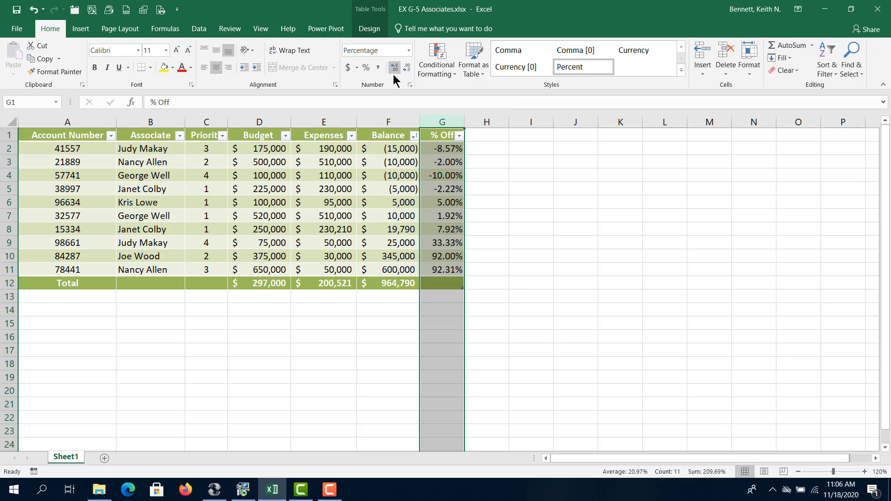
Sort the table by the % Off column from smallest to largest.
click(455, 162)
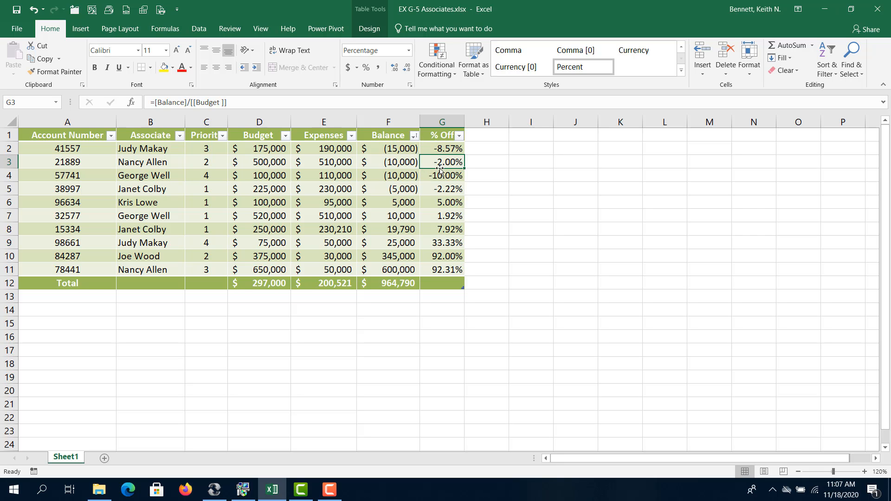
click(459, 136)
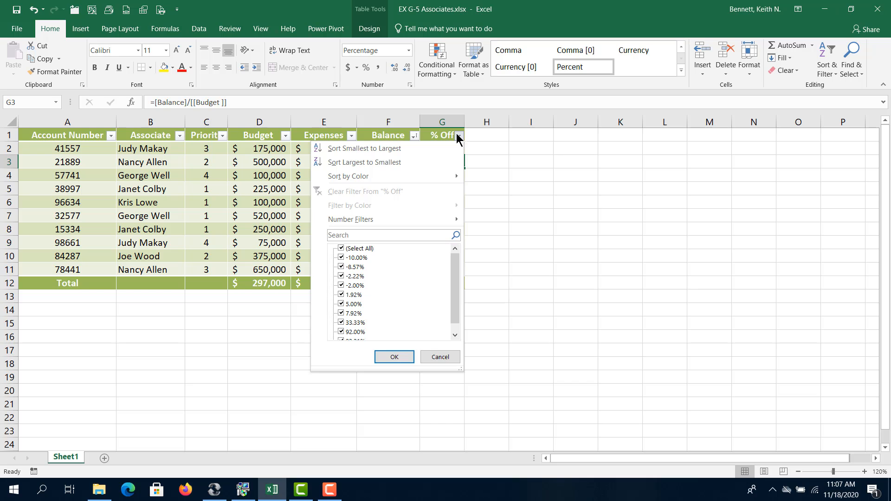
click(399, 148)
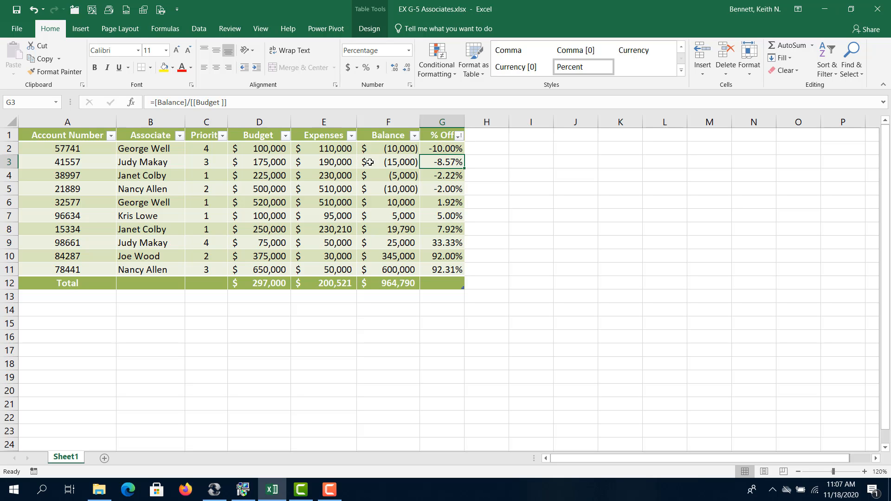
Sort the table by the Balance column from largest to smallest.
click(399, 149)
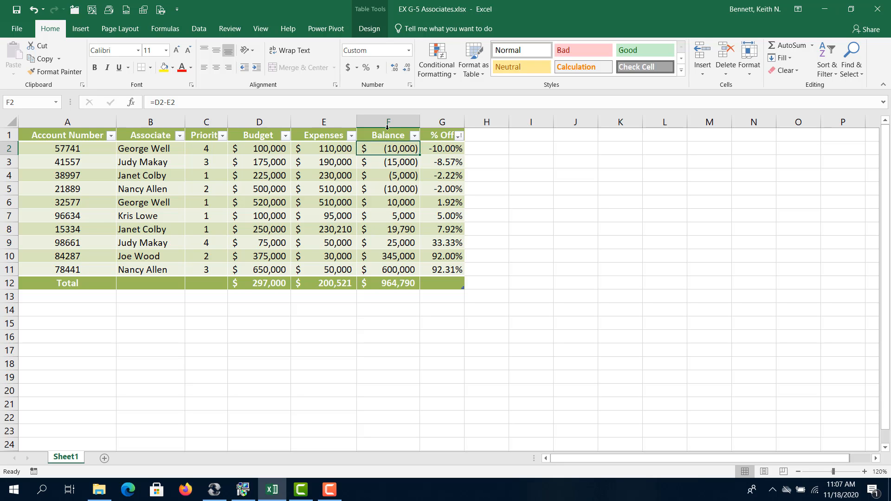
click(414, 136)
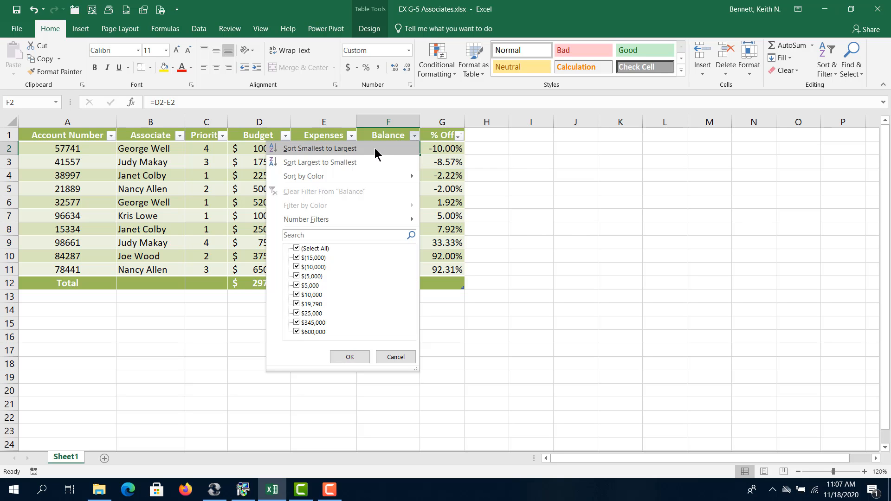
click(369, 162)
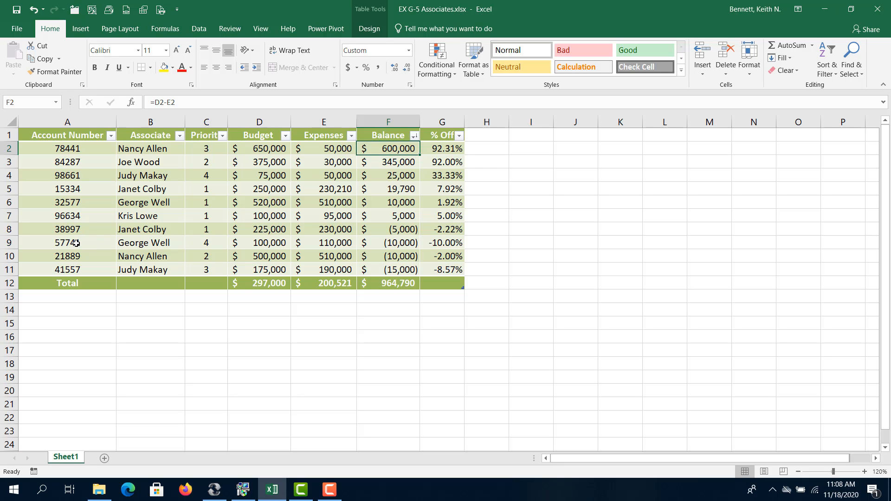
click(133, 245)
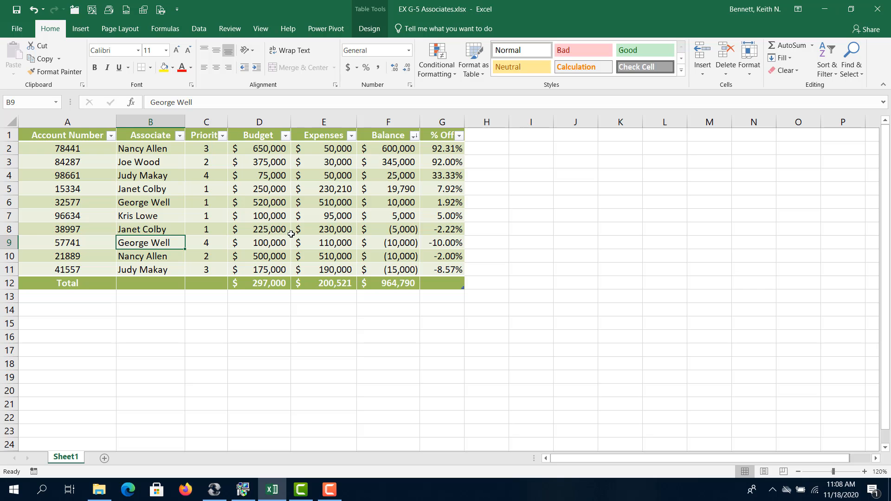
click(382, 243)
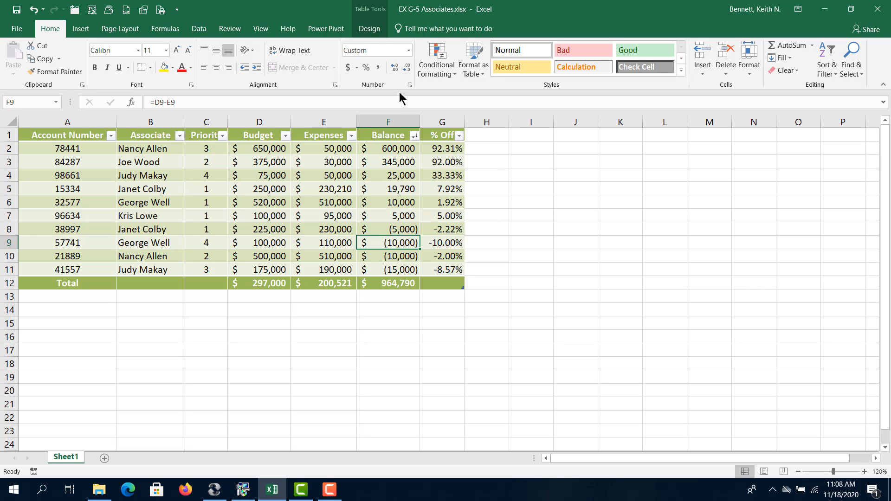
click(413, 135)
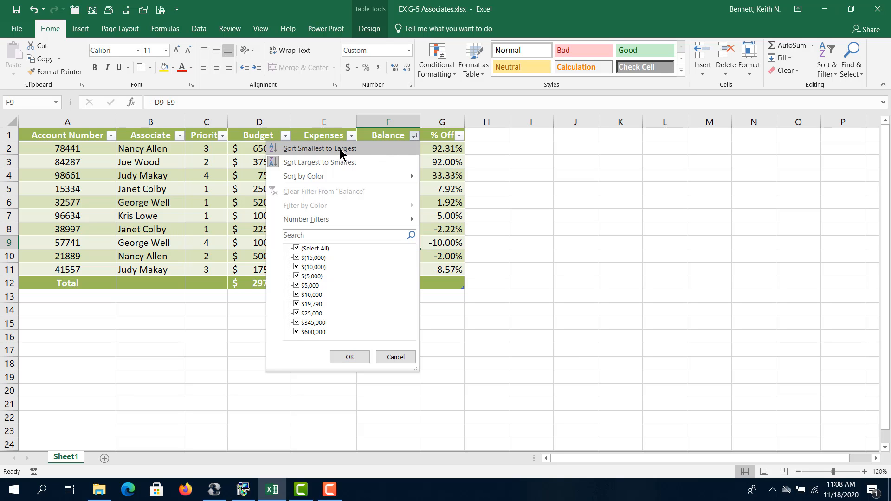
click(408, 360)
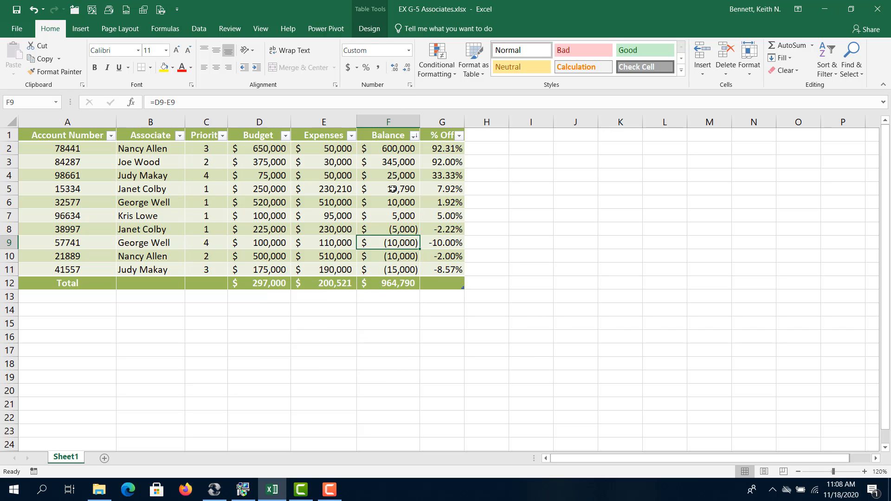
click(362, 31)
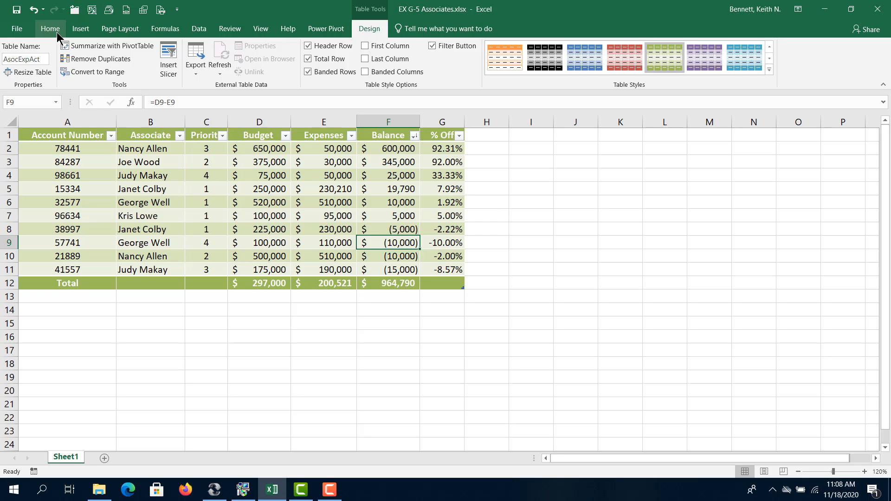
Sort the table by Balance from largest to smallest, with Associate from Z to A as a second level.
click(198, 30)
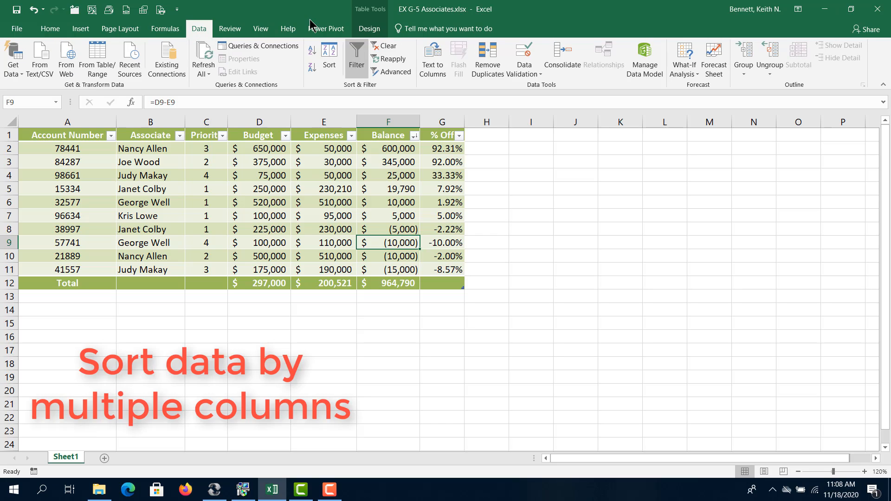
click(331, 65)
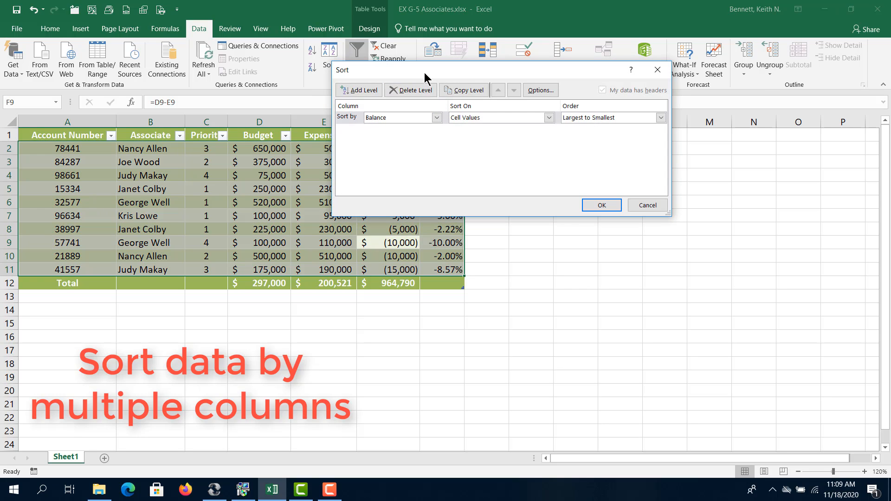
drag(425, 76, 586, 149)
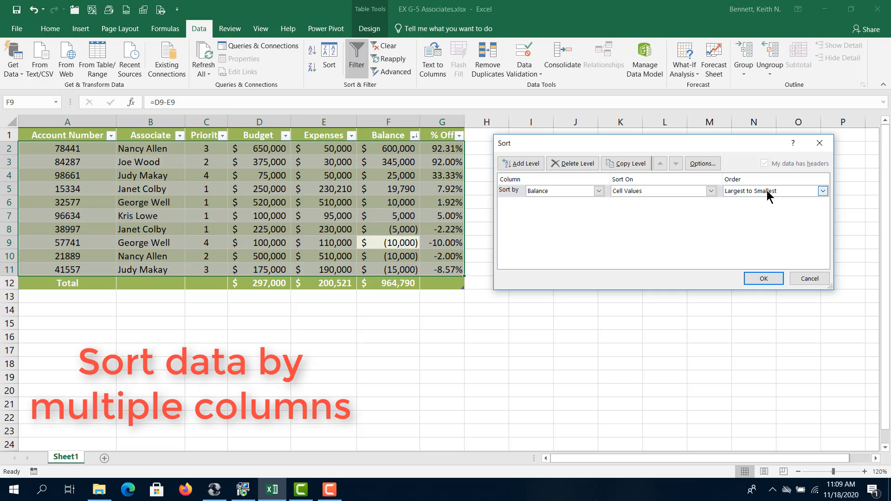
click(527, 163)
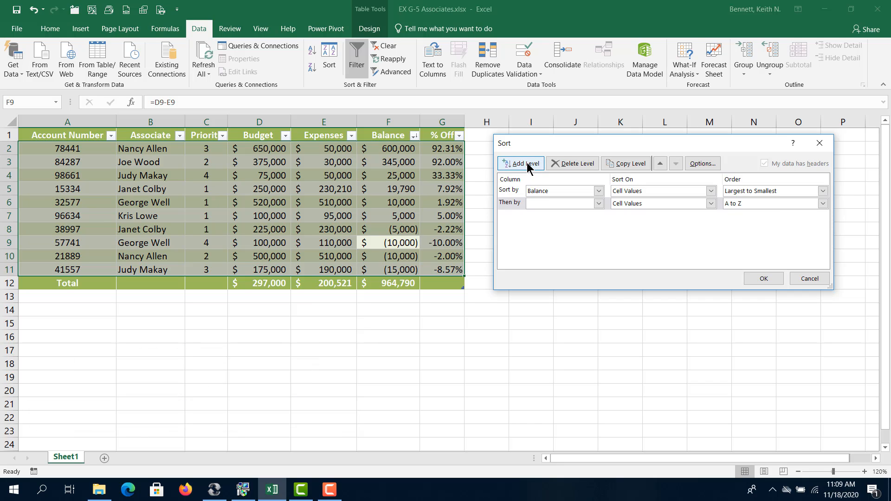
click(598, 205)
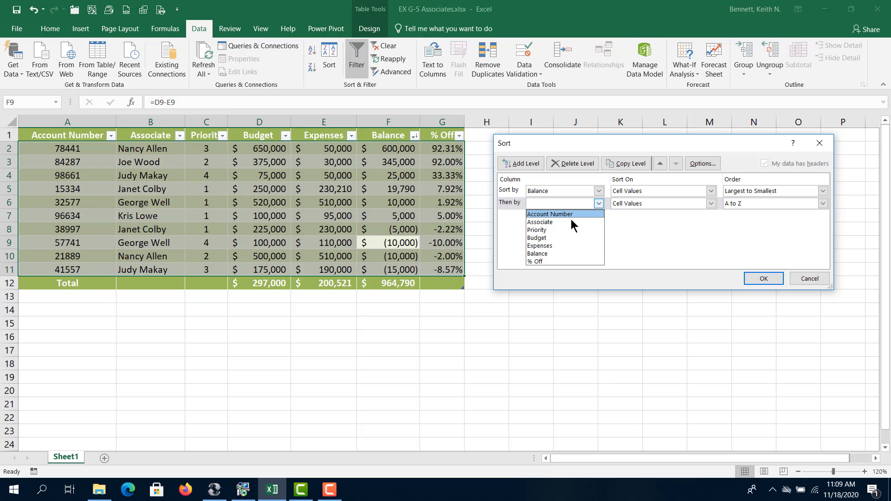
click(554, 222)
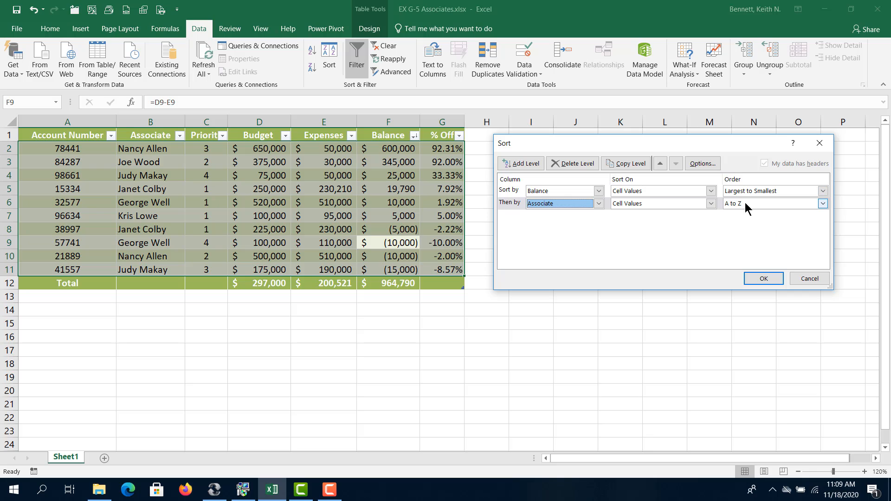
click(825, 204)
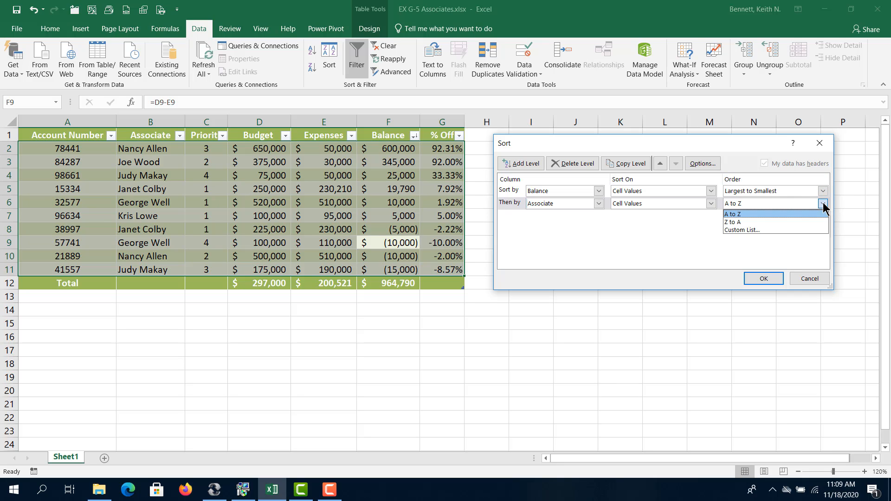
click(748, 221)
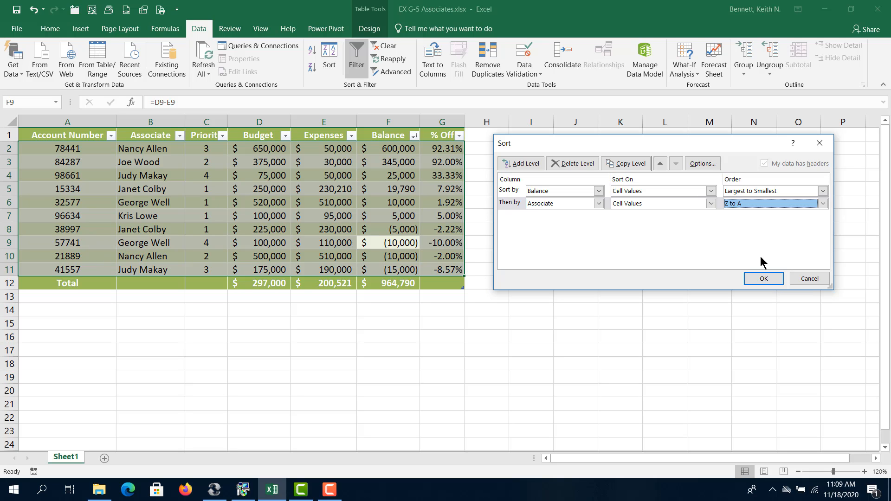
click(763, 279)
click(753, 281)
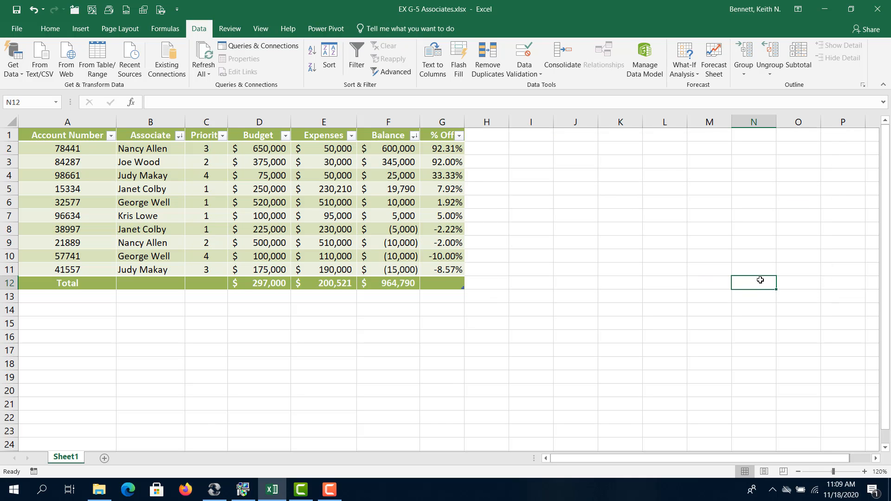
Filter the Associate column to show only the second associate in the filter list.
click(121, 256)
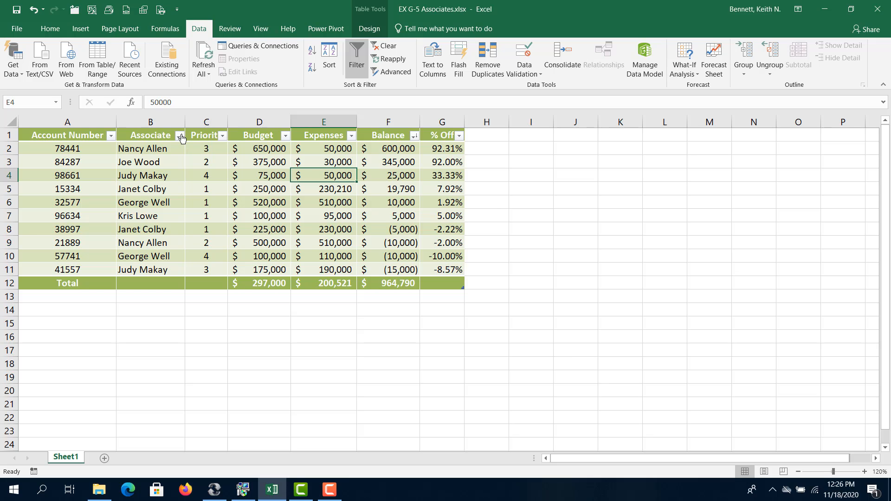
click(177, 137)
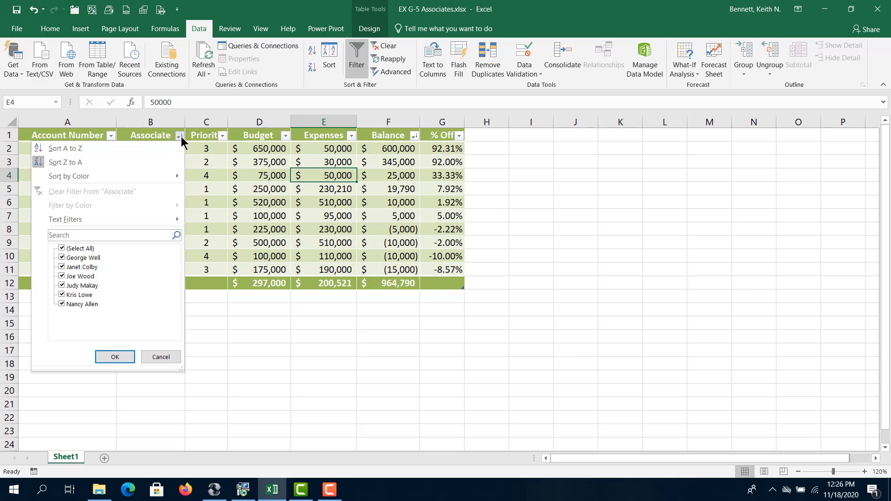
mouse_move(97, 216)
click(62, 249)
click(62, 268)
click(115, 357)
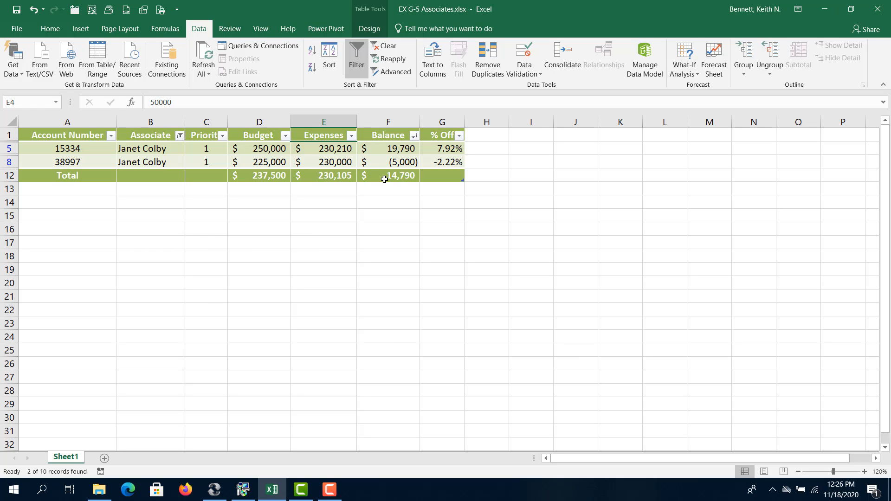
Change the Associate filter to include only the first and fifth associates in the list.
click(180, 135)
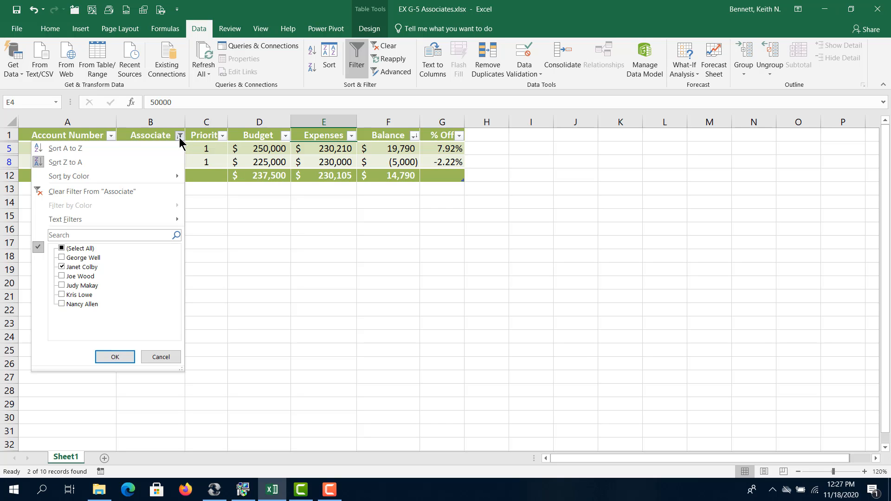
click(62, 258)
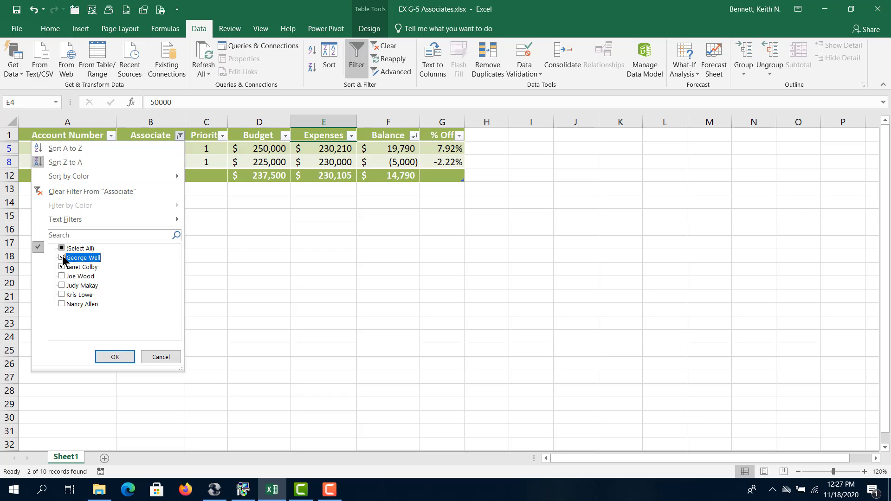
click(62, 296)
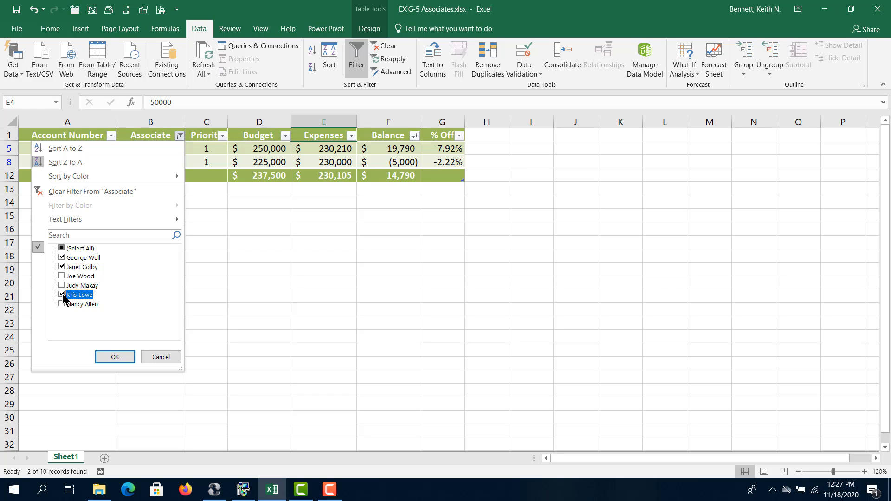
click(65, 265)
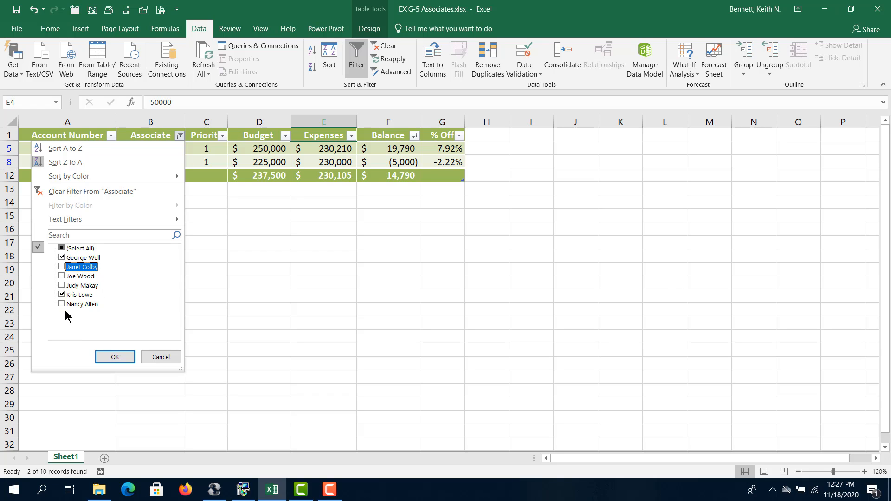
click(105, 357)
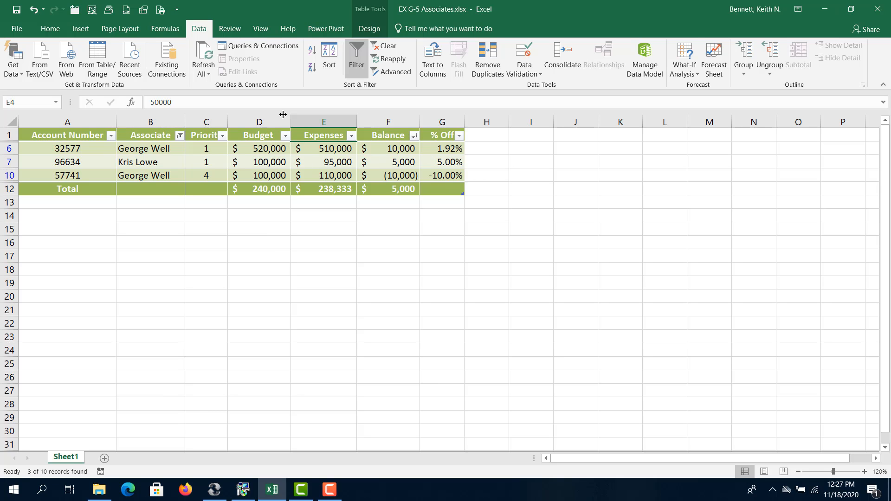
Select all associates in the Associate column's filter so every table row is included.
click(179, 136)
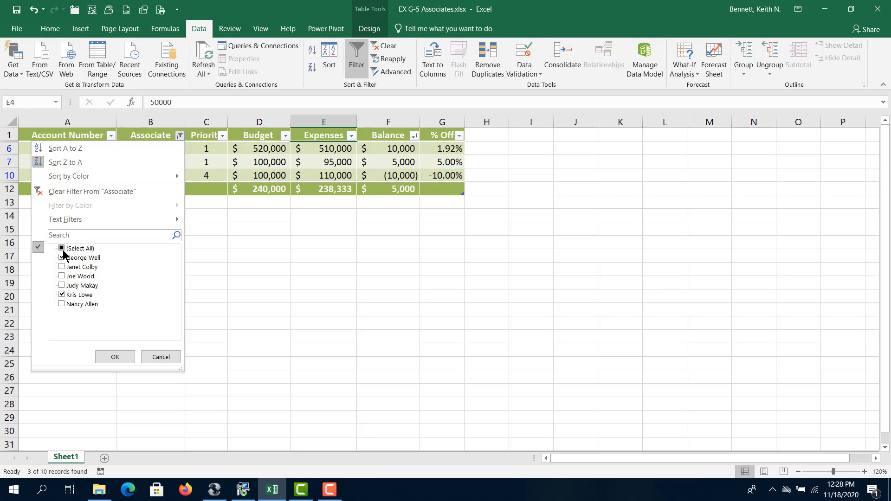
click(62, 249)
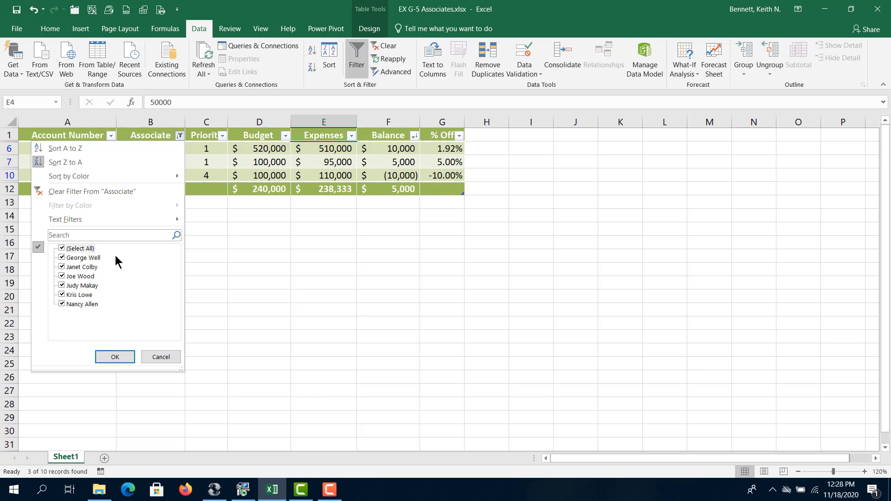
click(61, 248)
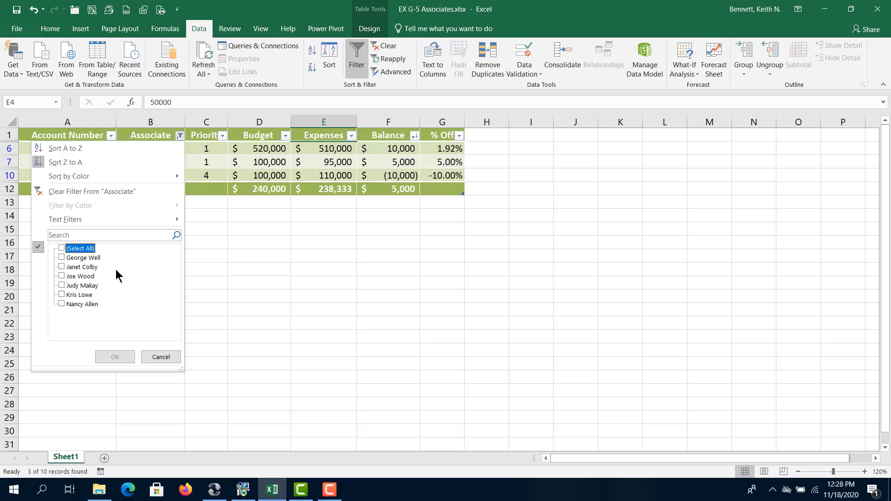
click(62, 248)
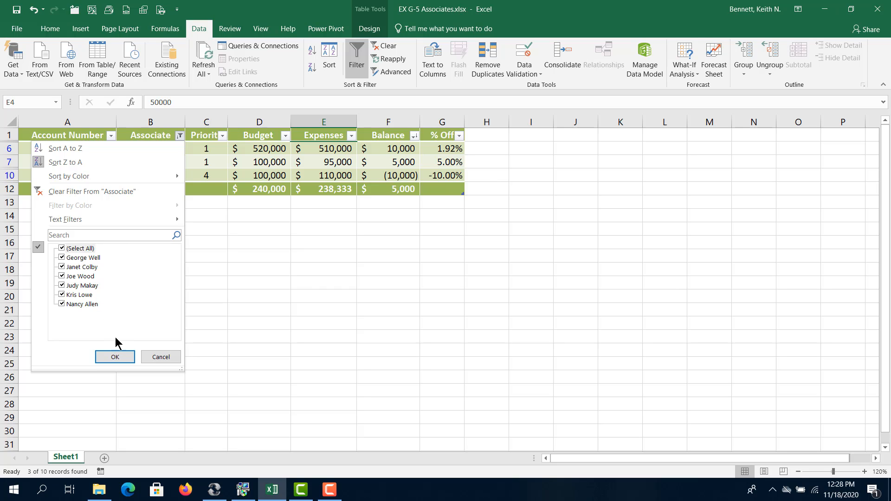
click(123, 358)
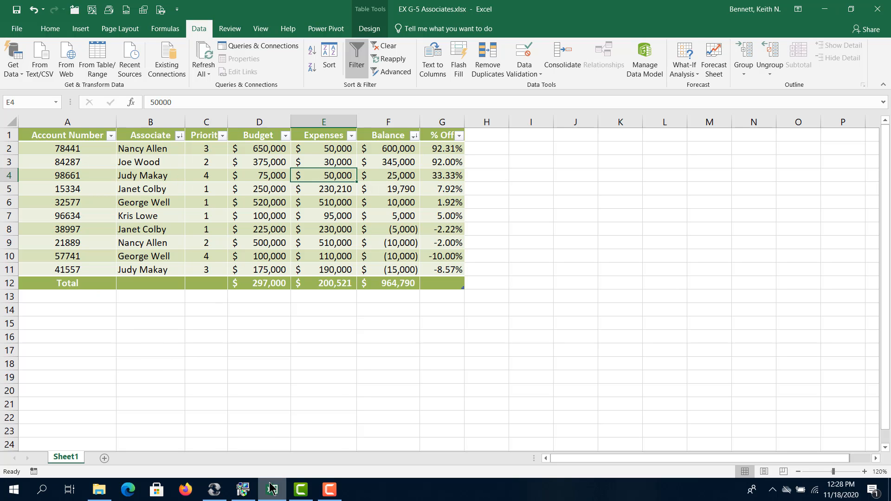
Filter the Associate column with a Contains text filter for the first name of the associate in row 3.
mouse_move(272, 489)
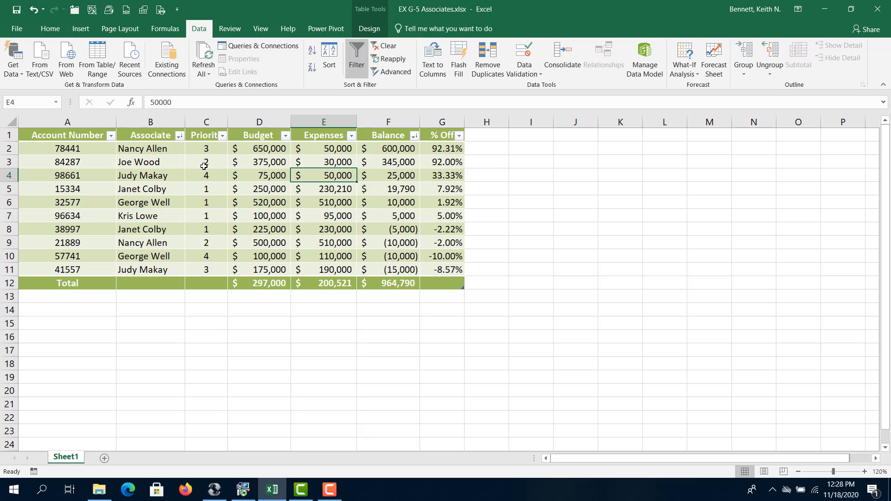
click(179, 135)
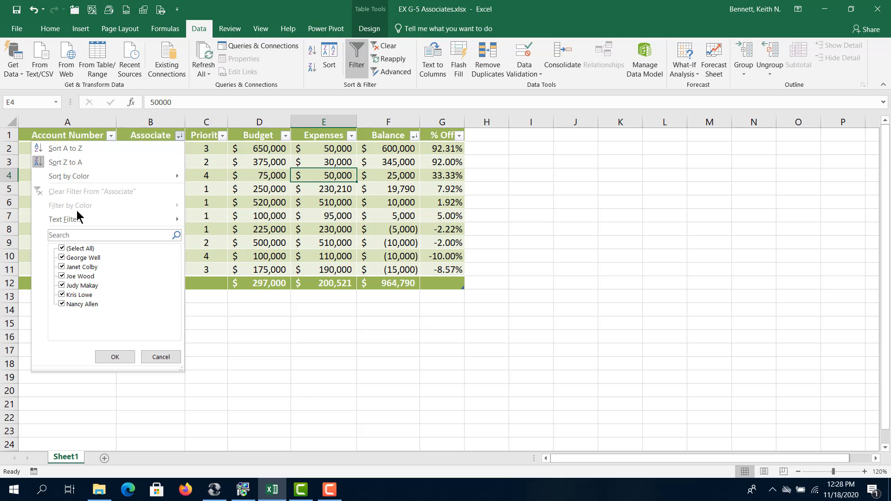
mouse_move(73, 220)
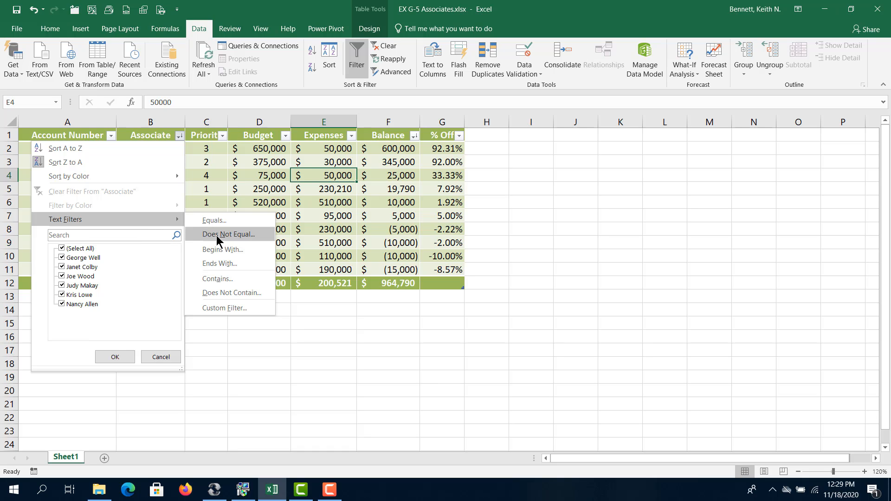
click(218, 279)
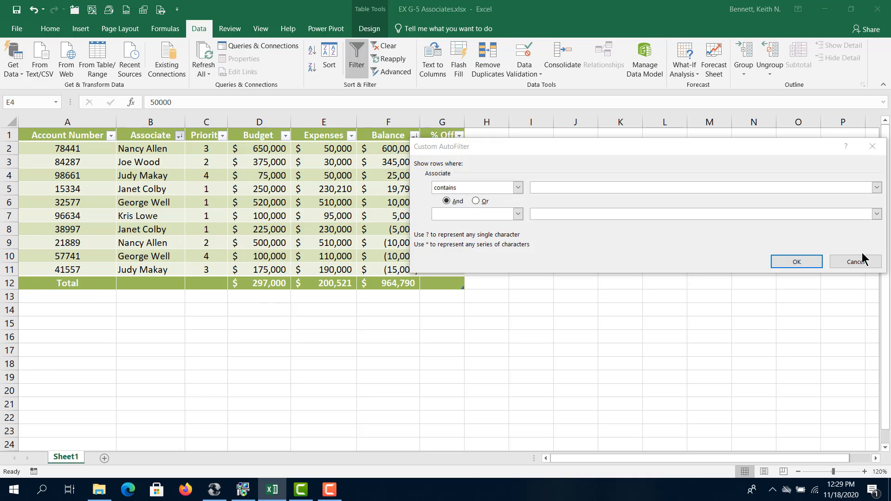
click(767, 187)
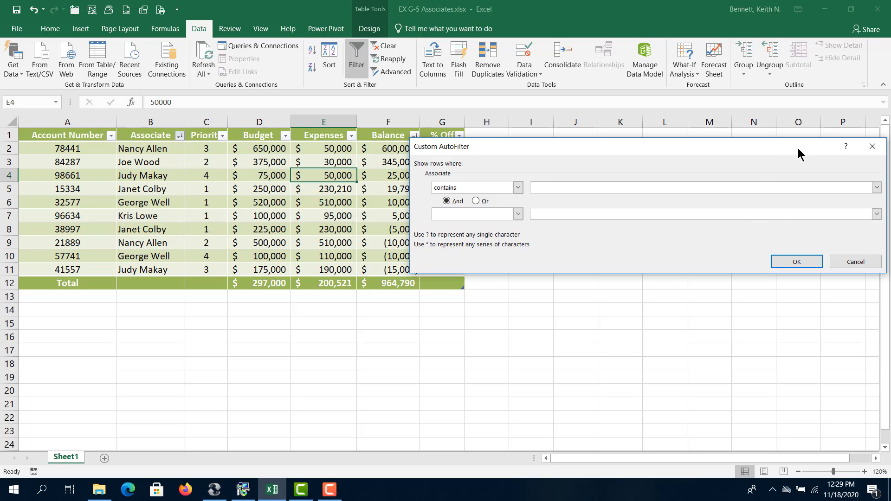
text(joe)
key(Return)
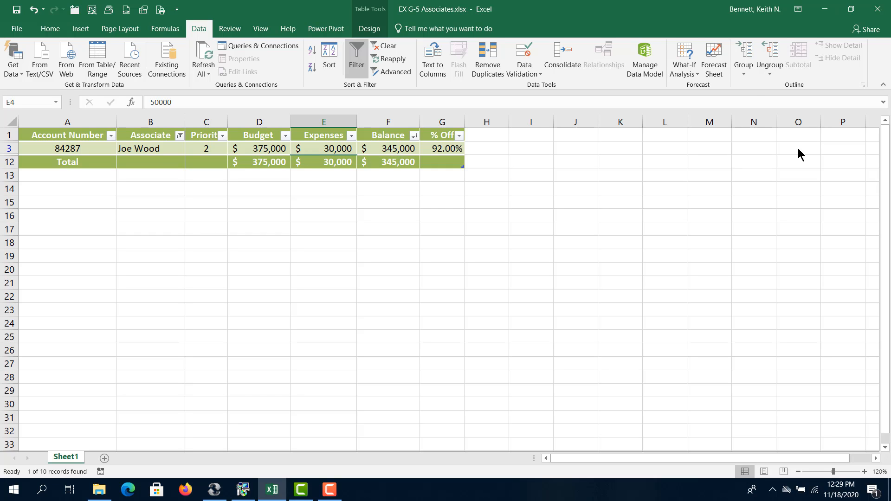
Clear the text filter from the Associate column.
click(179, 136)
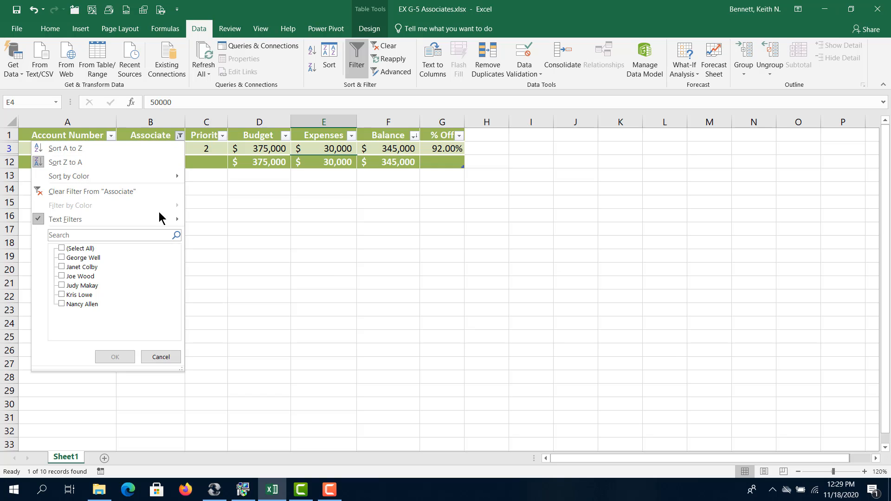
mouse_move(156, 218)
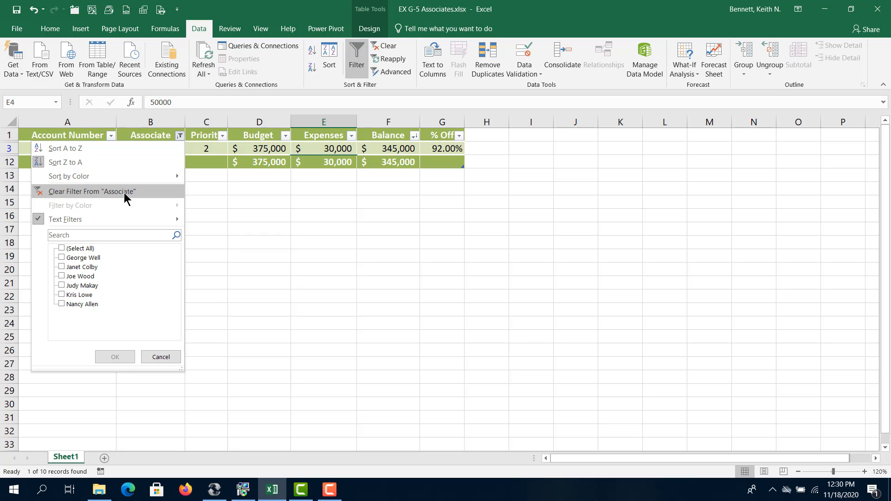
click(124, 195)
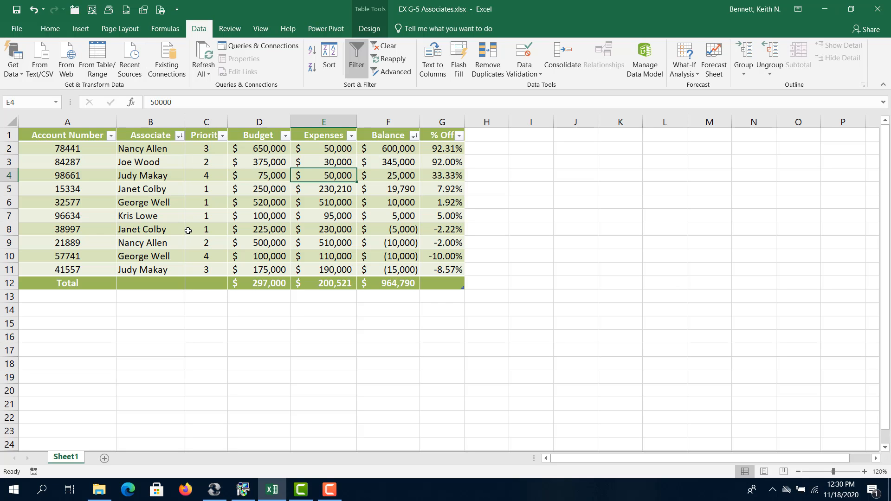
Filter the % Off column to rows greater than or equal to 50%.
click(323, 163)
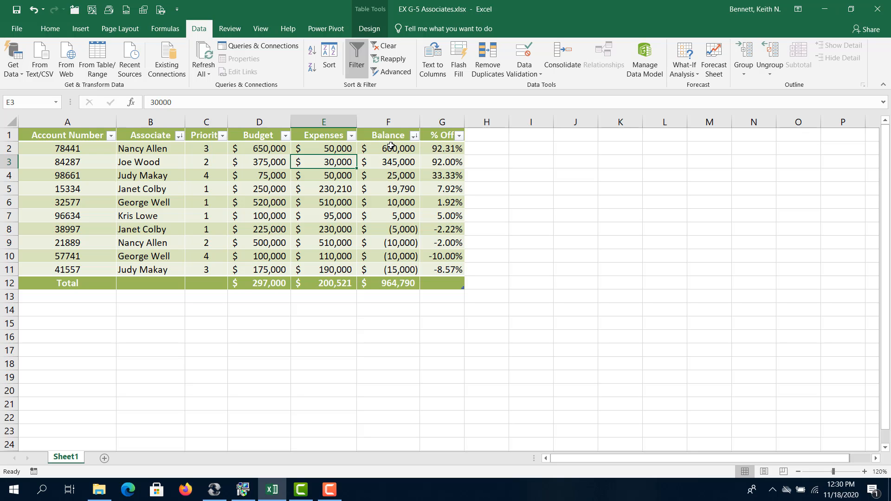
click(458, 135)
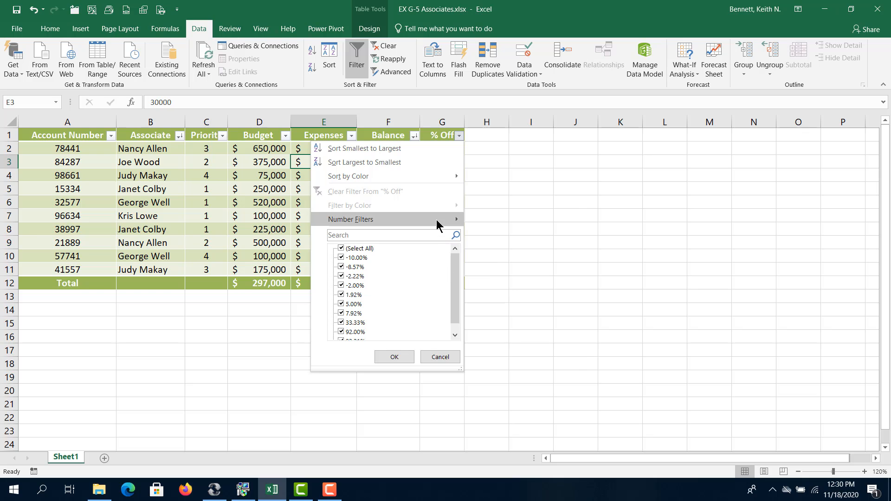
mouse_move(433, 220)
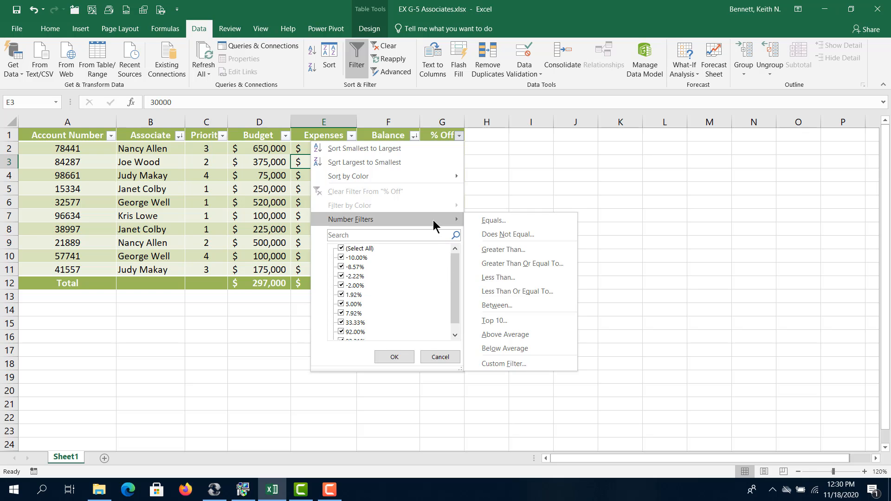
click(533, 263)
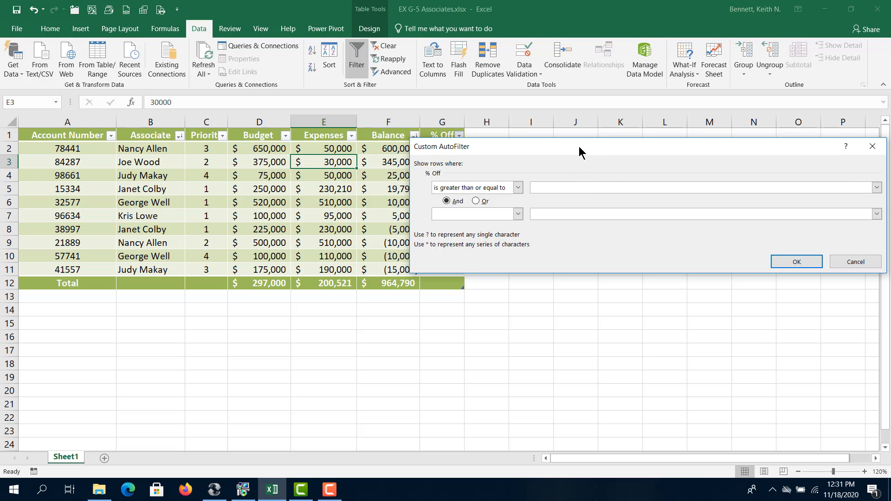
drag(578, 146, 547, 260)
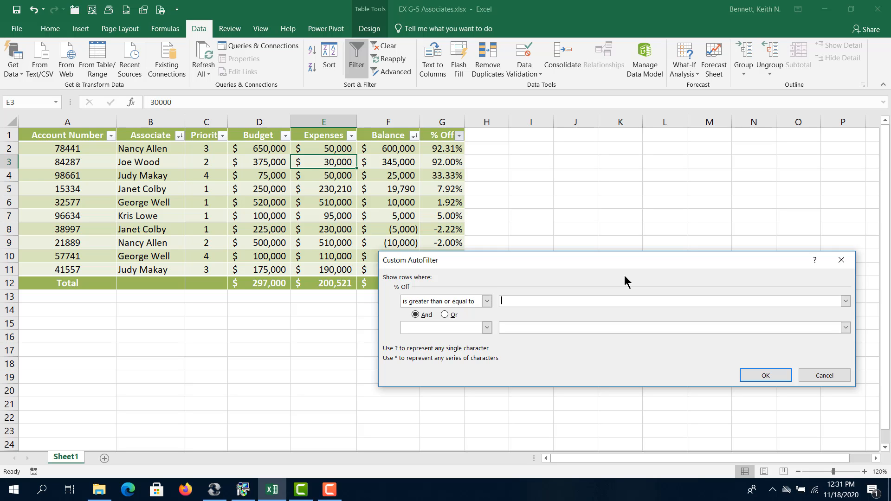
text(50%)
key(Return)
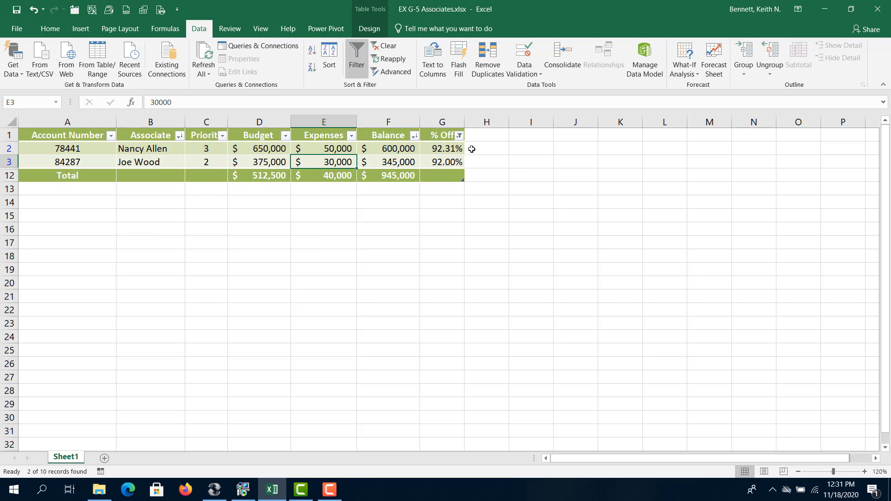
Clear the number filter from the % Off column.
click(448, 148)
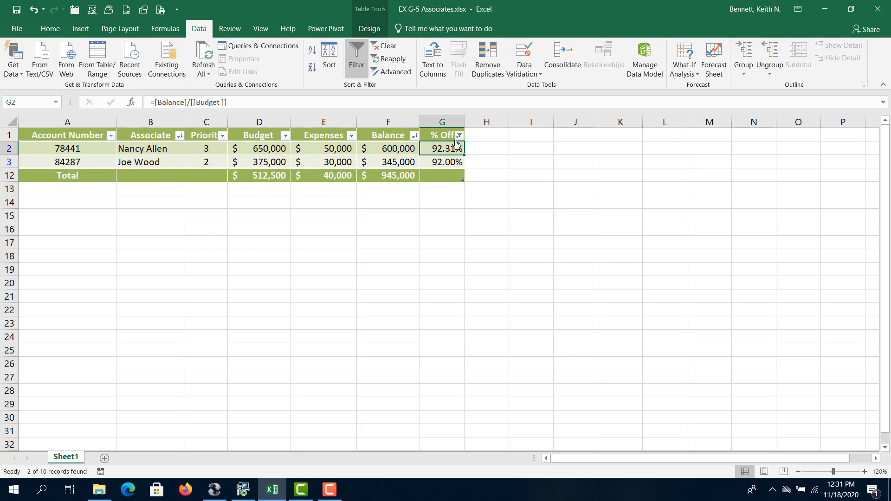
click(459, 136)
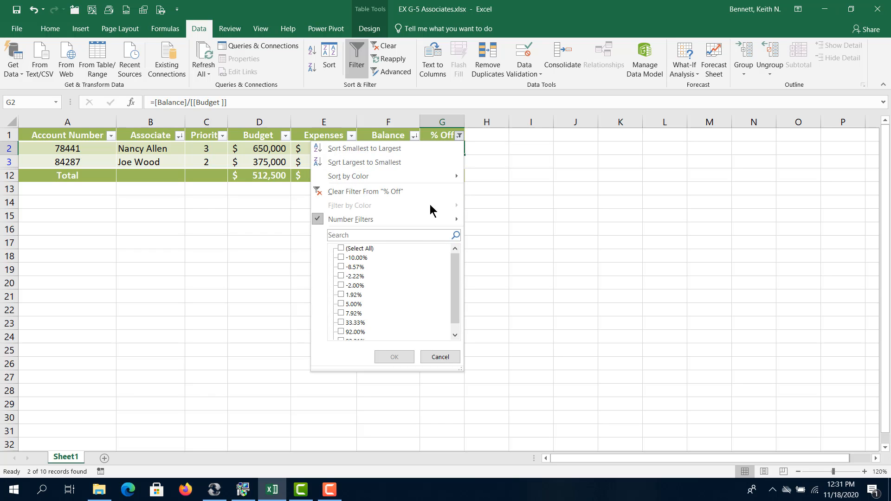
mouse_move(426, 221)
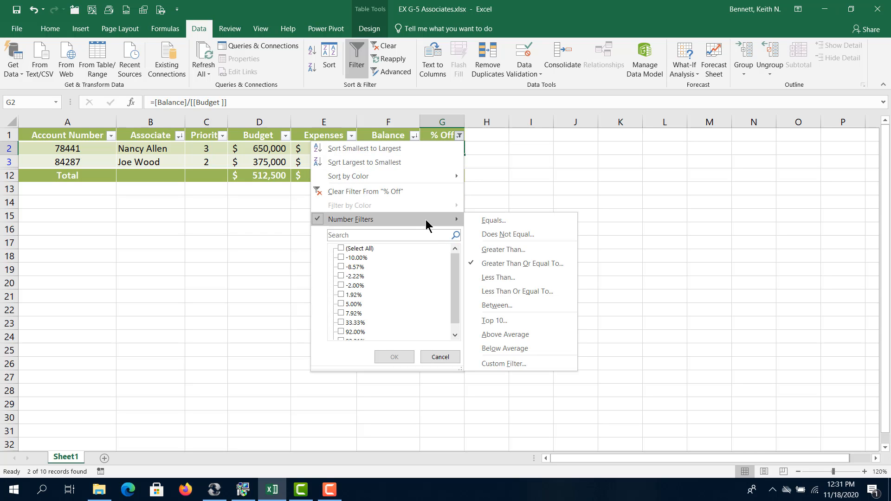
click(439, 189)
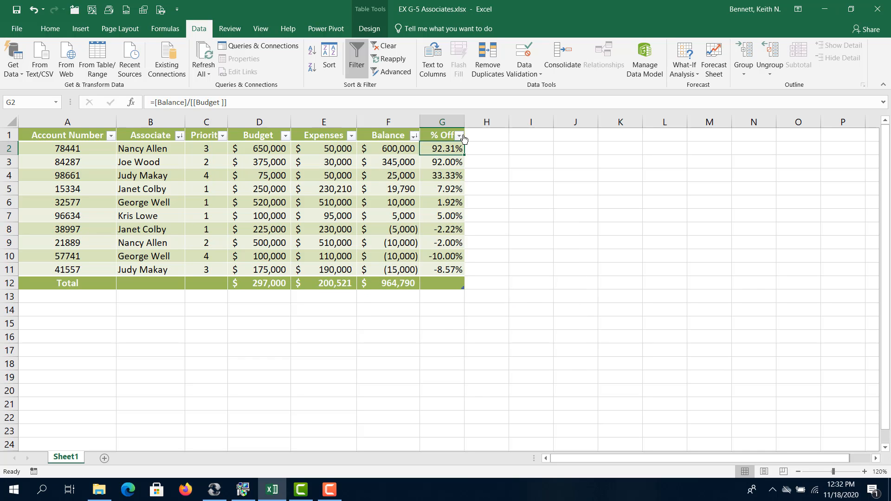
Filter the % Off column with the Above Average number filter, and clear that filter again.
click(462, 137)
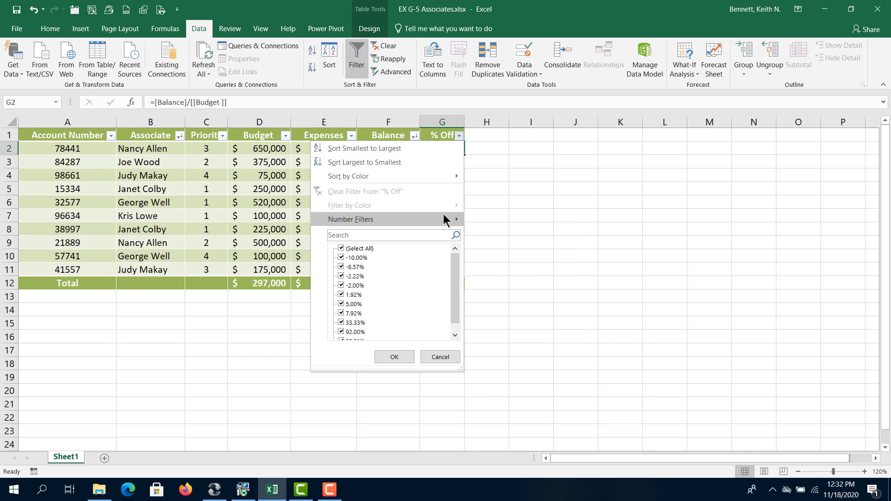
mouse_move(446, 219)
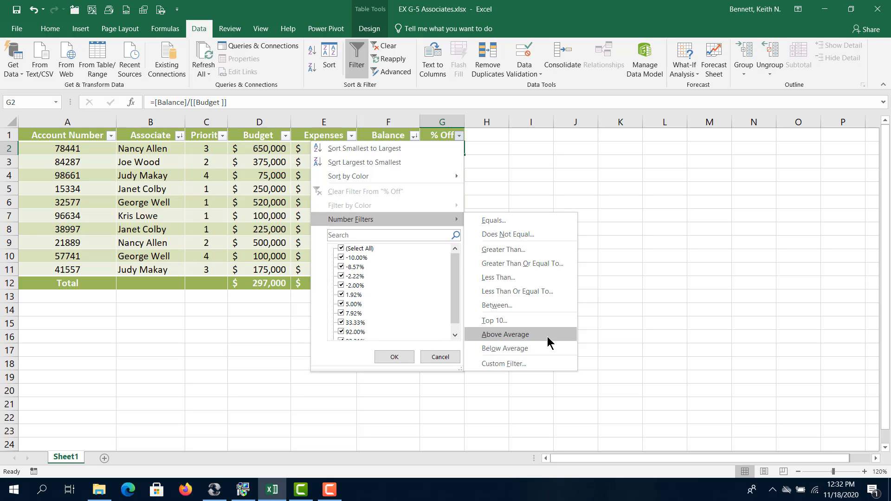
click(548, 334)
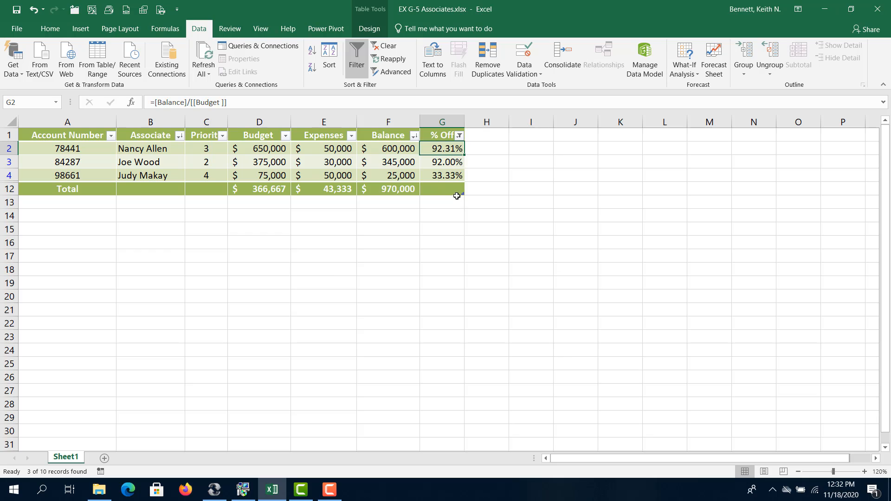
click(460, 137)
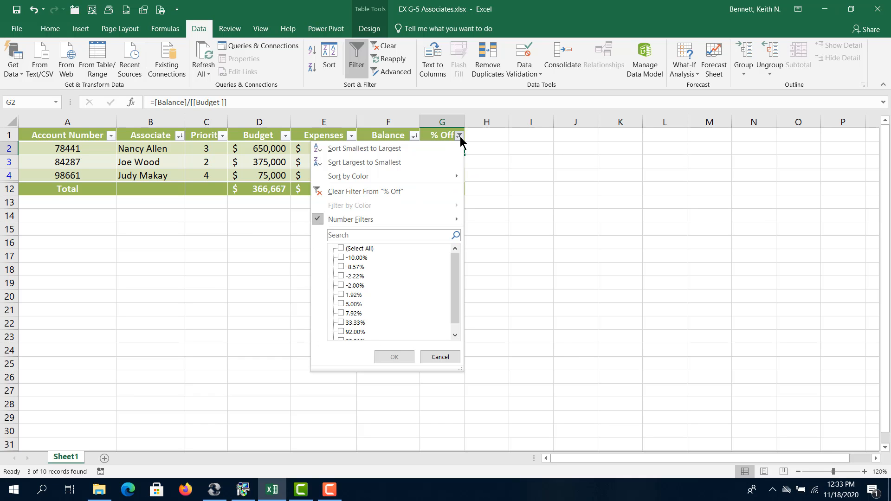
click(435, 191)
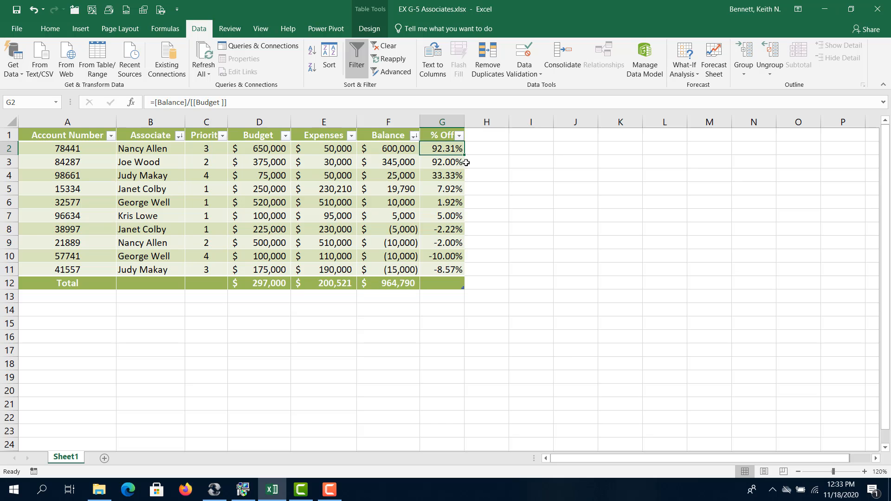
Examine the comparison operators offered by the % Off column's custom number filter, and close it without filtering.
click(460, 136)
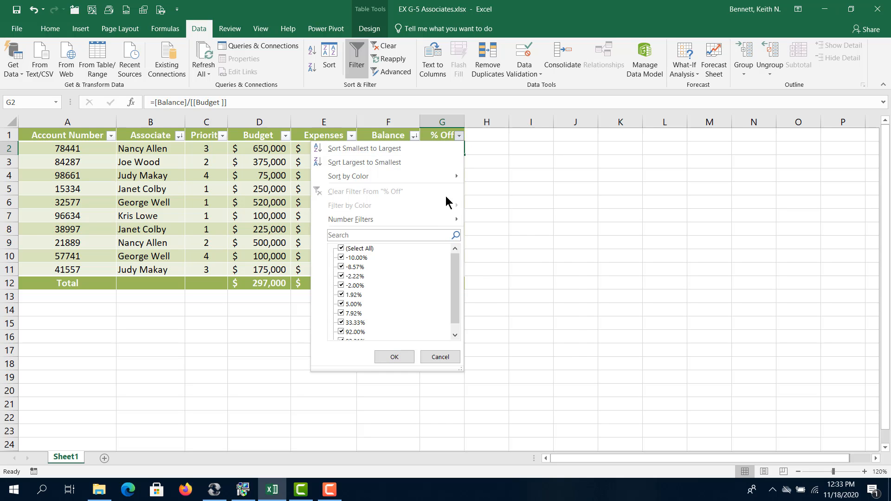
mouse_move(433, 216)
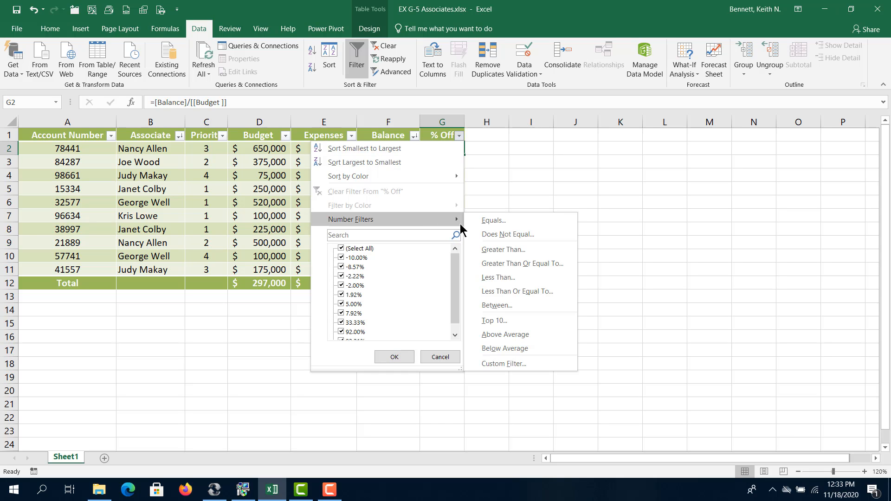
click(522, 361)
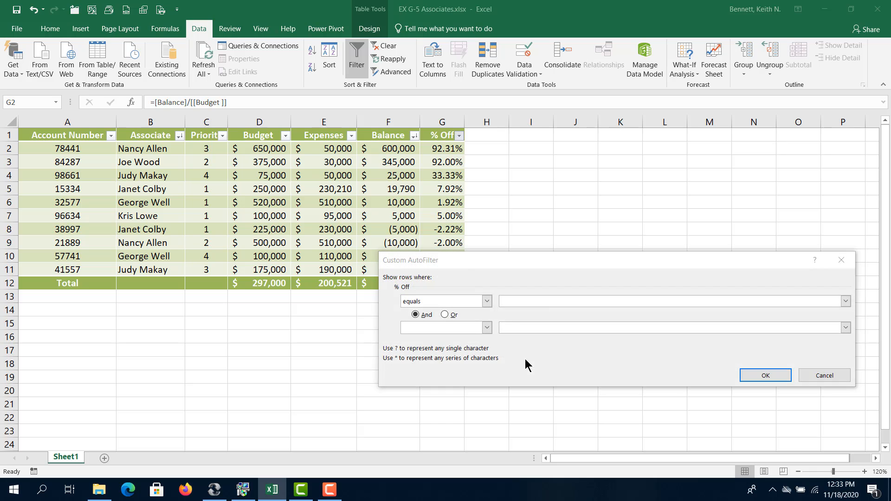
click(486, 301)
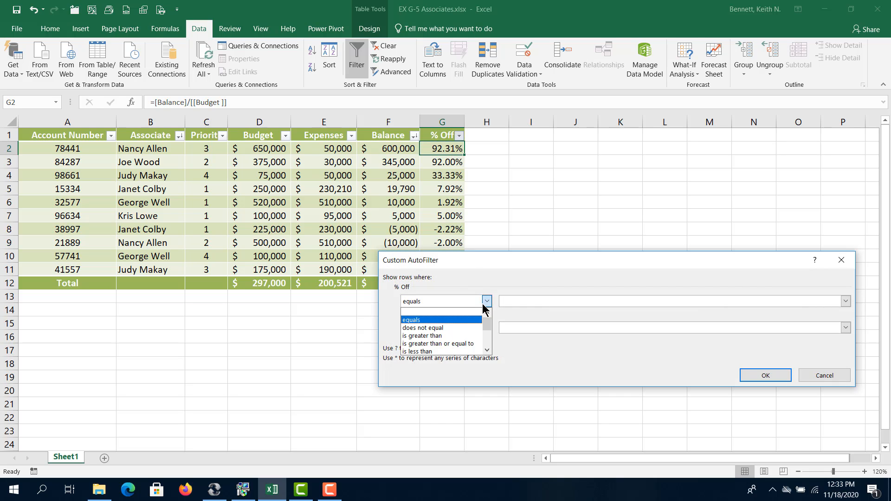
drag(491, 327, 484, 306)
click(495, 256)
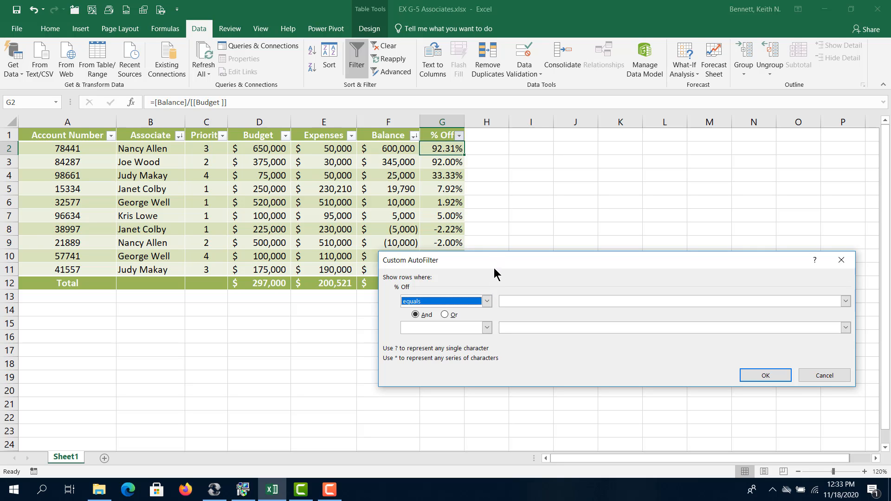
click(824, 376)
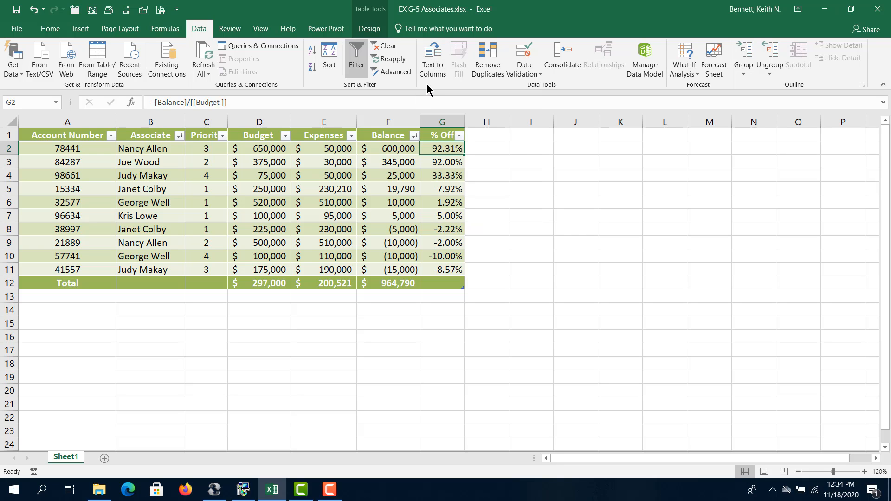
Delete the entire % Off column from the worksheet.
click(491, 150)
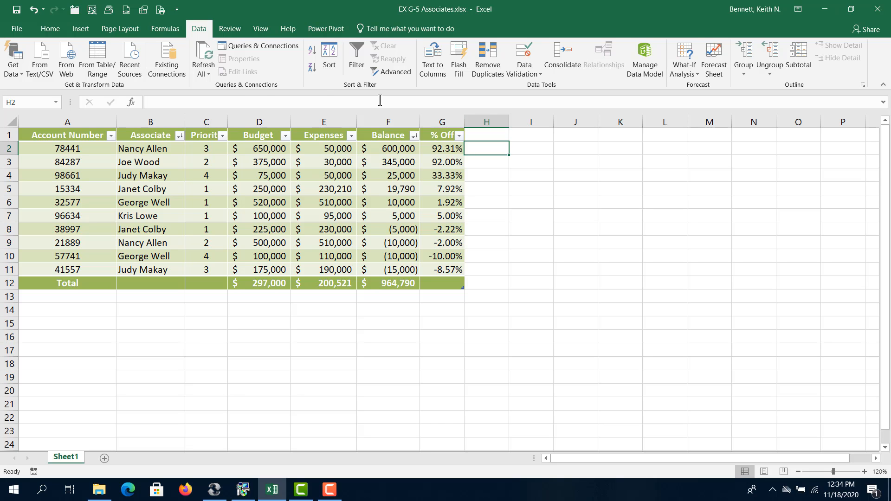
right_click(451, 122)
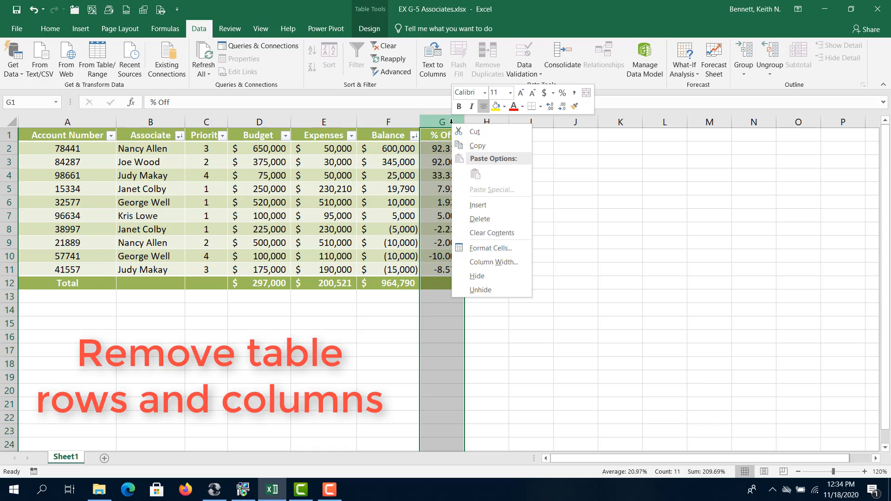
click(501, 221)
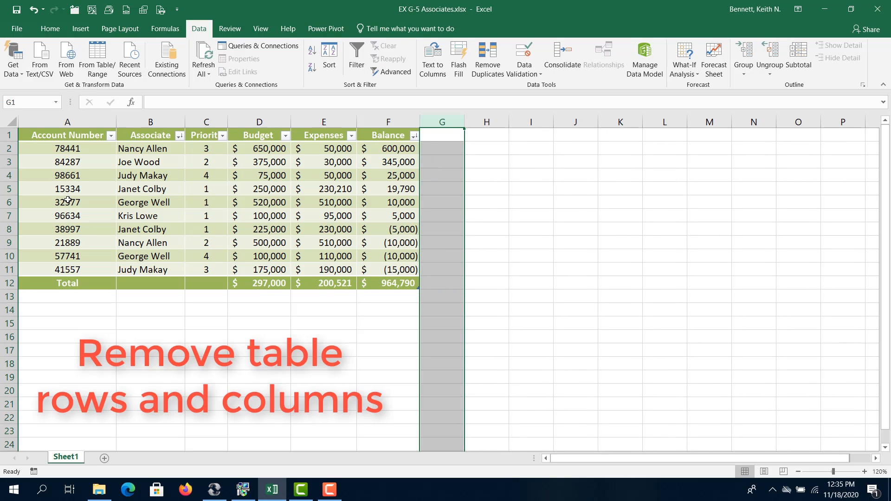
Delete row 6 of the worksheet, and undo both this and the % Off column's deletion.
right_click(10, 203)
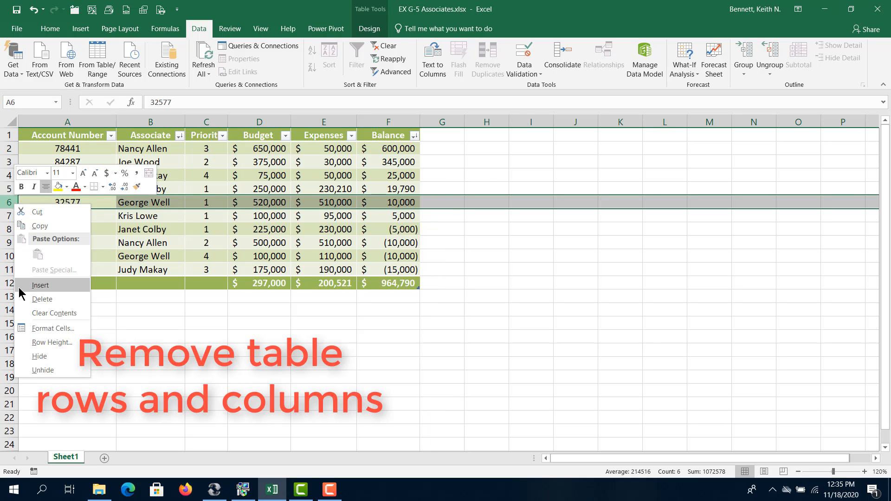
click(39, 301)
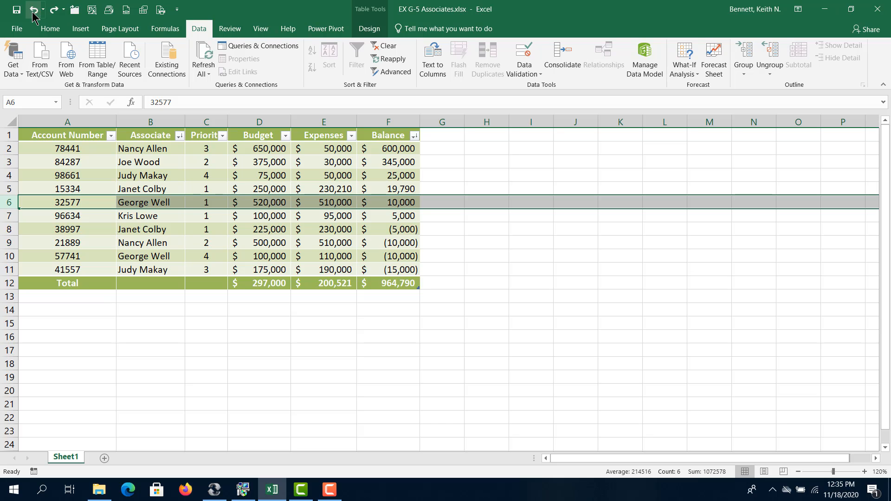
click(33, 16)
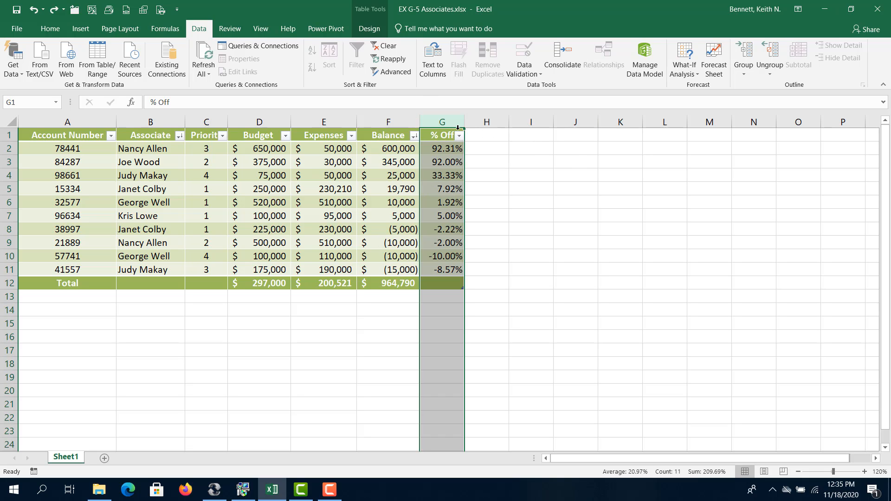
click(323, 211)
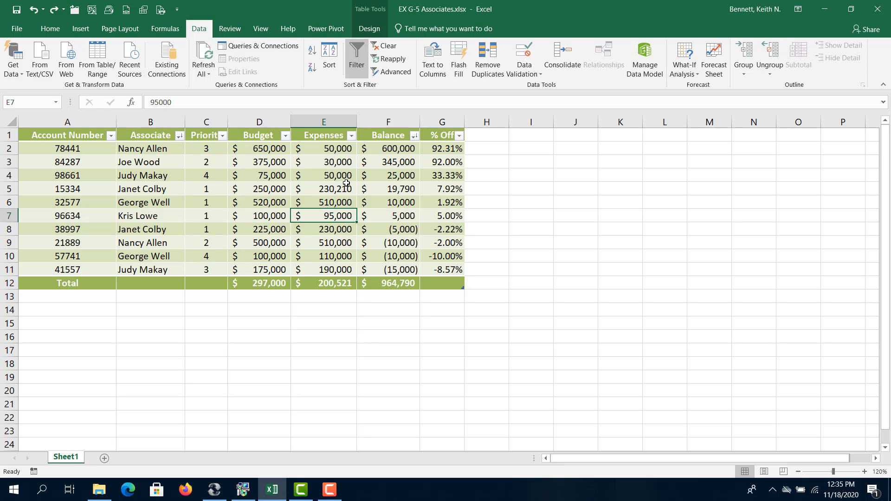
Turn off the table's total row, and undo its removal.
click(53, 283)
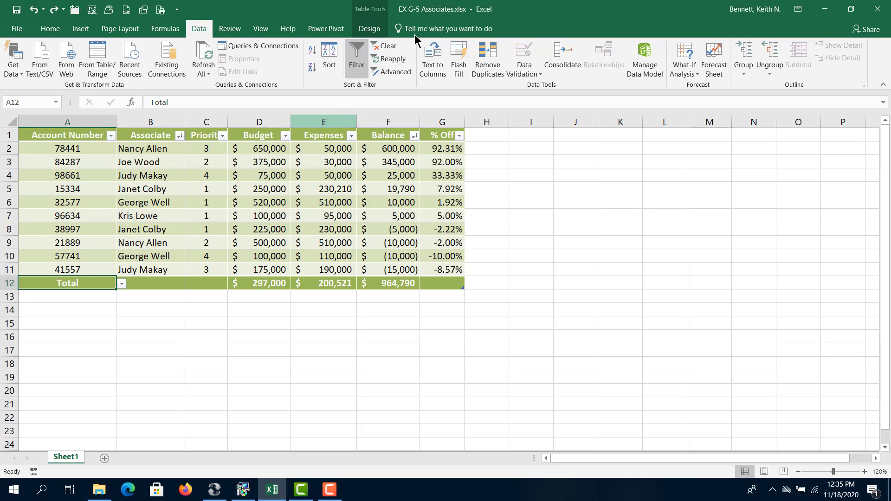
click(378, 31)
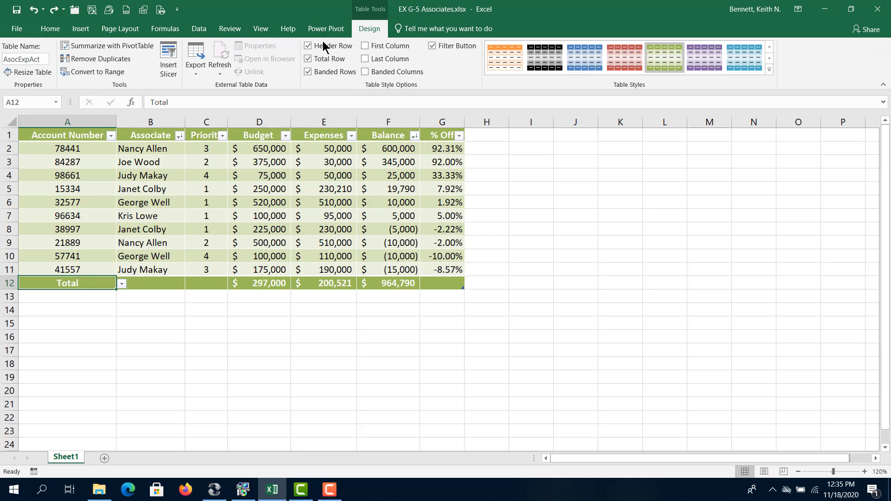
click(307, 60)
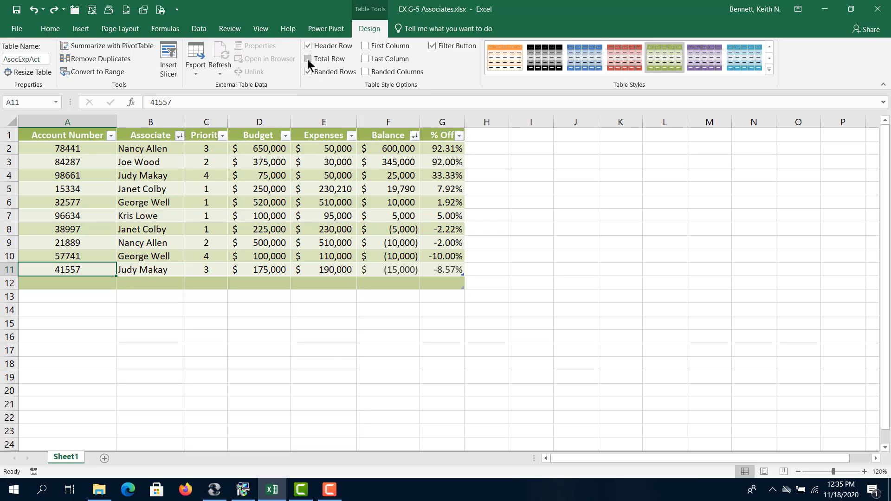
click(33, 10)
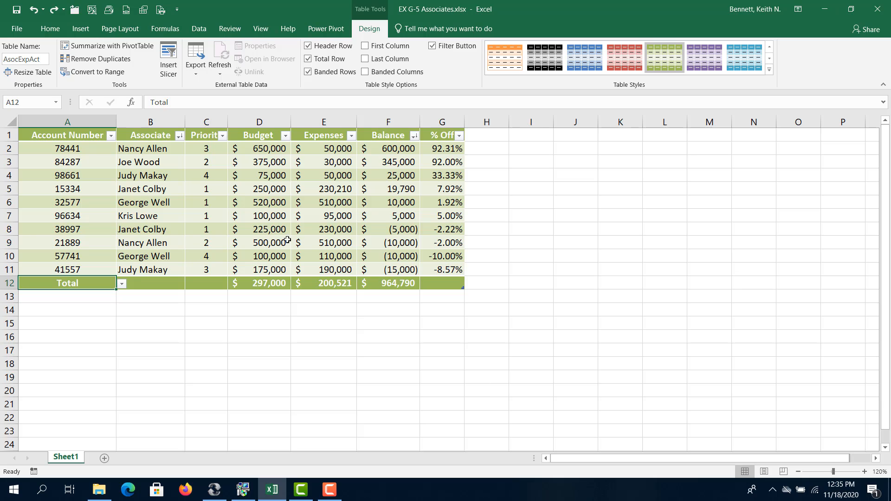
Examine the summary functions available for the Budget cell in the total row.
click(285, 284)
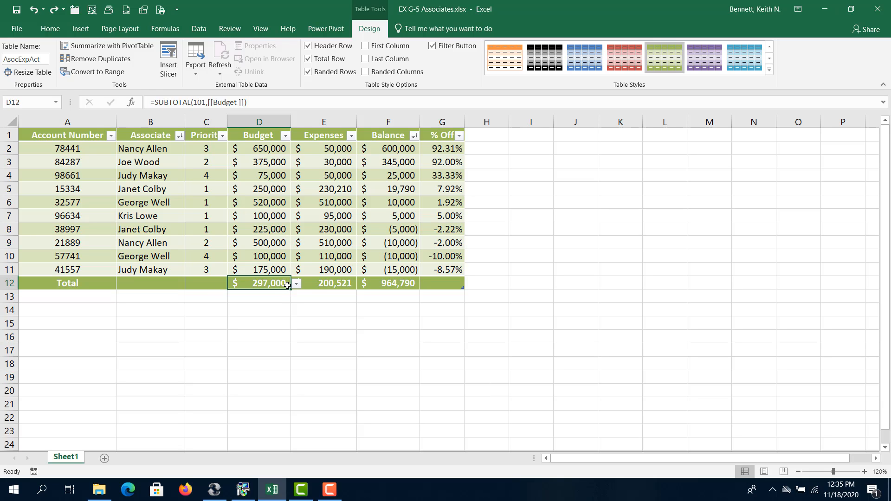
click(297, 284)
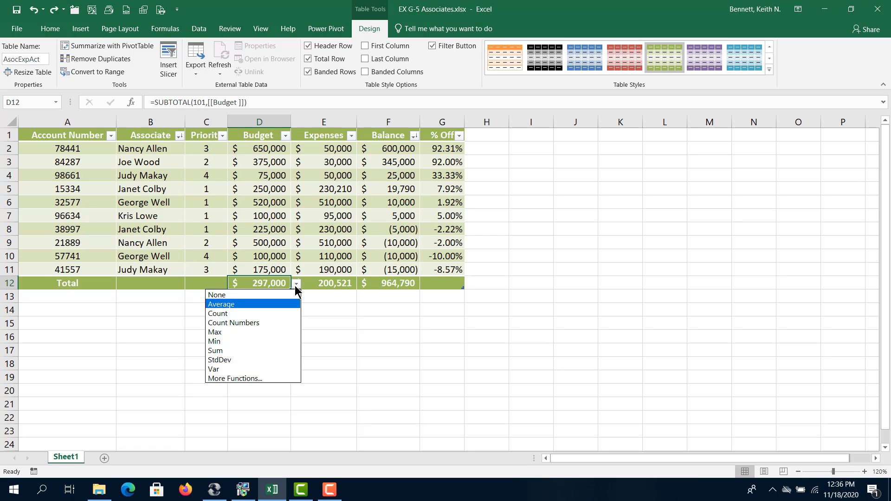
click(296, 286)
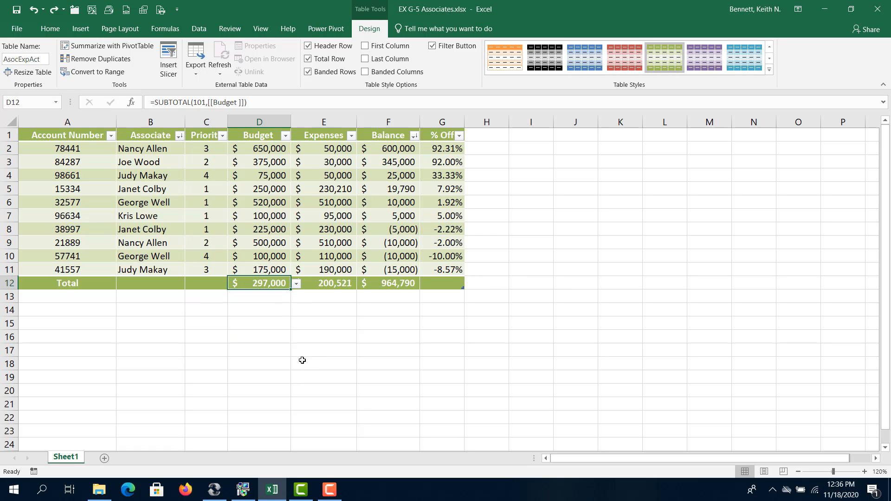